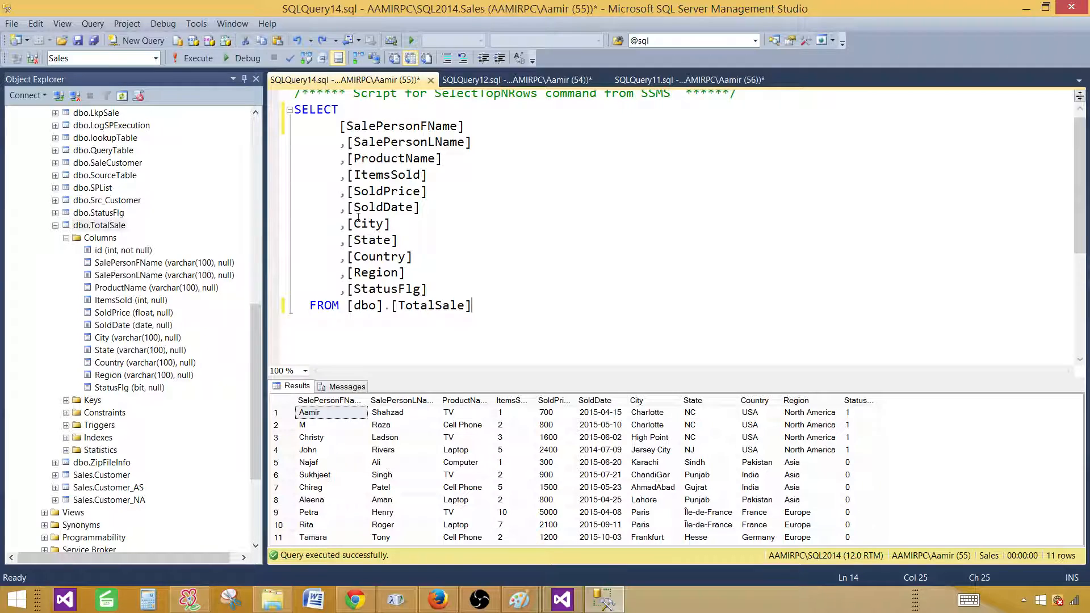
Step: Enlarge the results pane and copy the whole SELECT query on the TotalSale table, leaving out the comment line
{"action": "left_click_drag", "start_coordinate": [399, 307], "coordinate": [467, 305]}
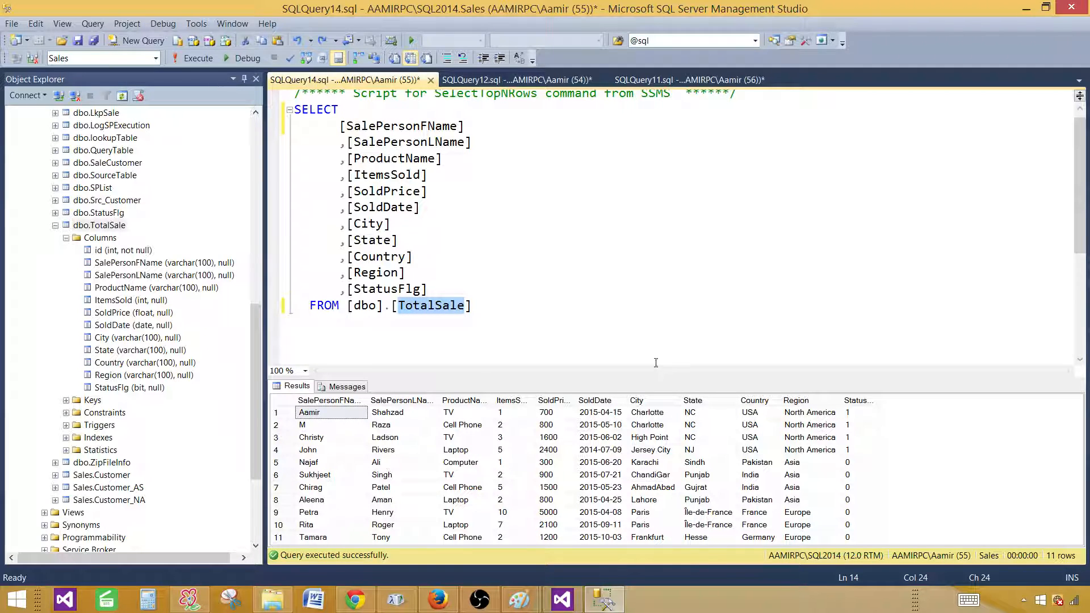
{"action": "left_click_drag", "start_coordinate": [654, 377], "coordinate": [653, 347]}
{"action": "left_click_drag", "start_coordinate": [531, 308], "coordinate": [294, 112]}
{"action": "right_click", "coordinate": [326, 125]}
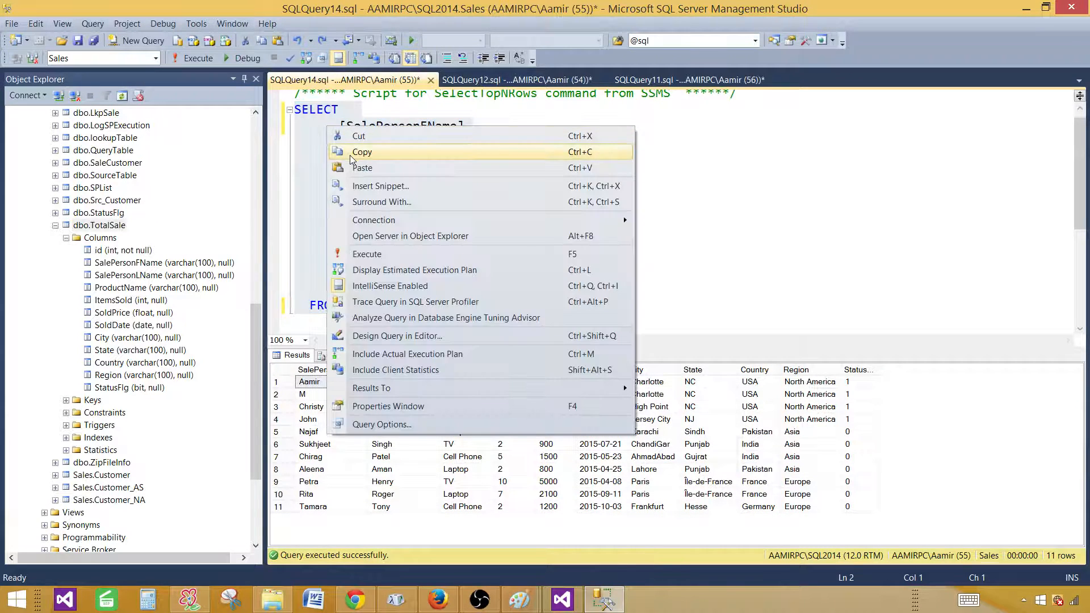
{"action": "left_click", "coordinate": [351, 152]}
{"action": "left_click", "coordinate": [202, 62]}
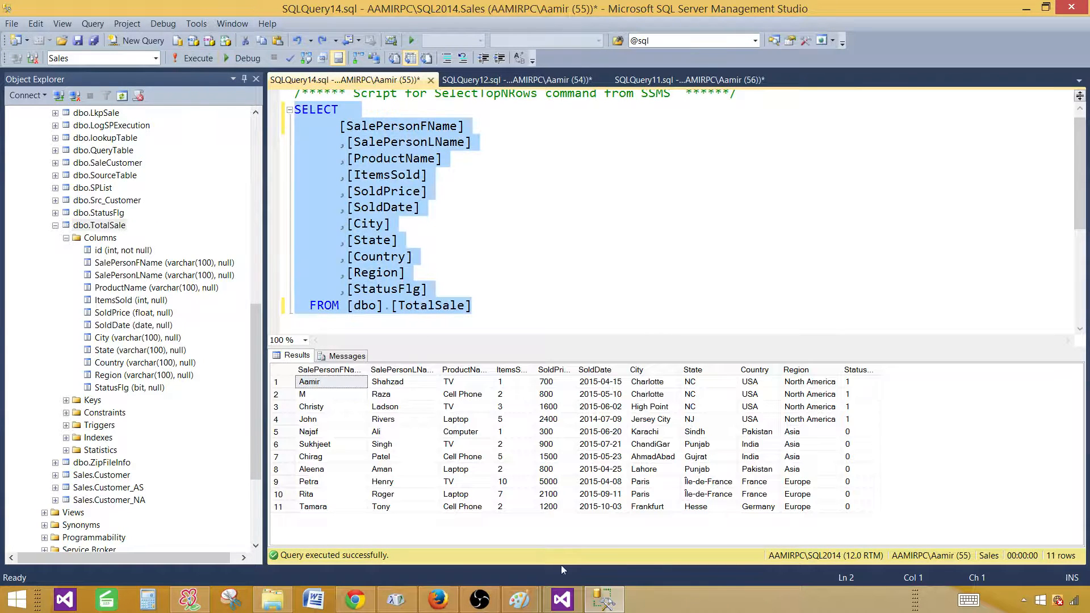
Step: Switch to Visual Studio, close the Properties pane and add a blank report named FilterDemoReport to the project's Reports folder
{"action": "left_click", "coordinate": [563, 599]}
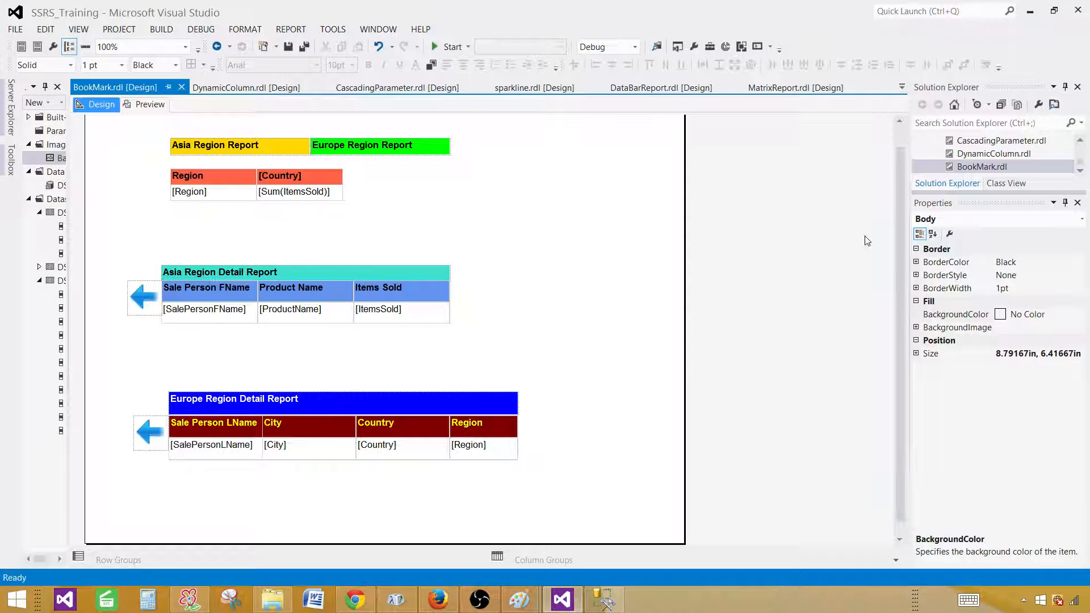
{"action": "left_click", "coordinate": [1077, 203]}
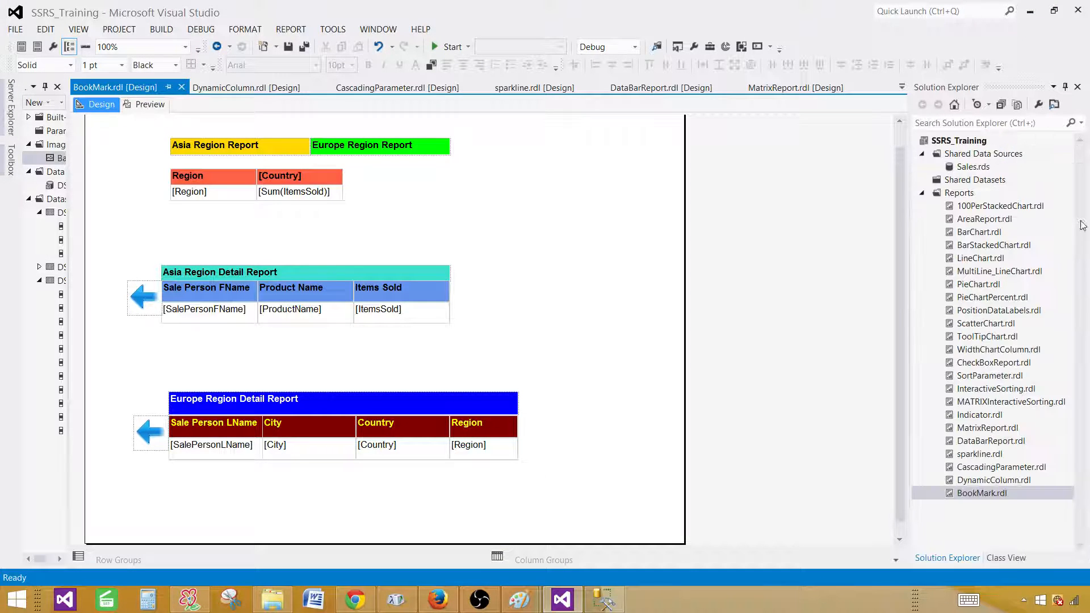
{"action": "left_click", "coordinate": [959, 194]}
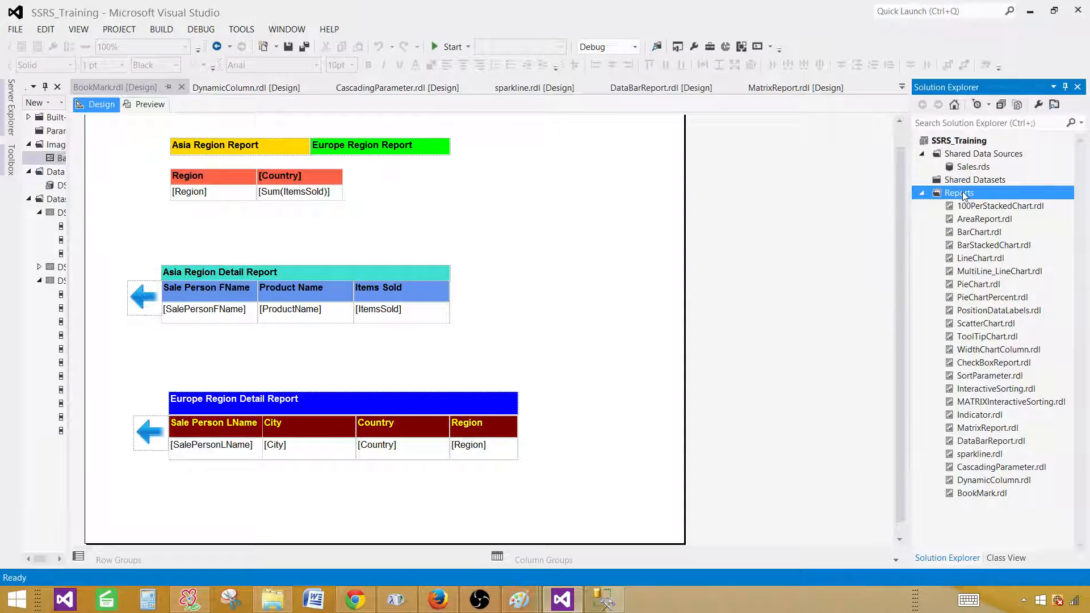
{"action": "right_click", "coordinate": [961, 196]}
{"action": "mouse_move", "coordinate": [886, 220]}
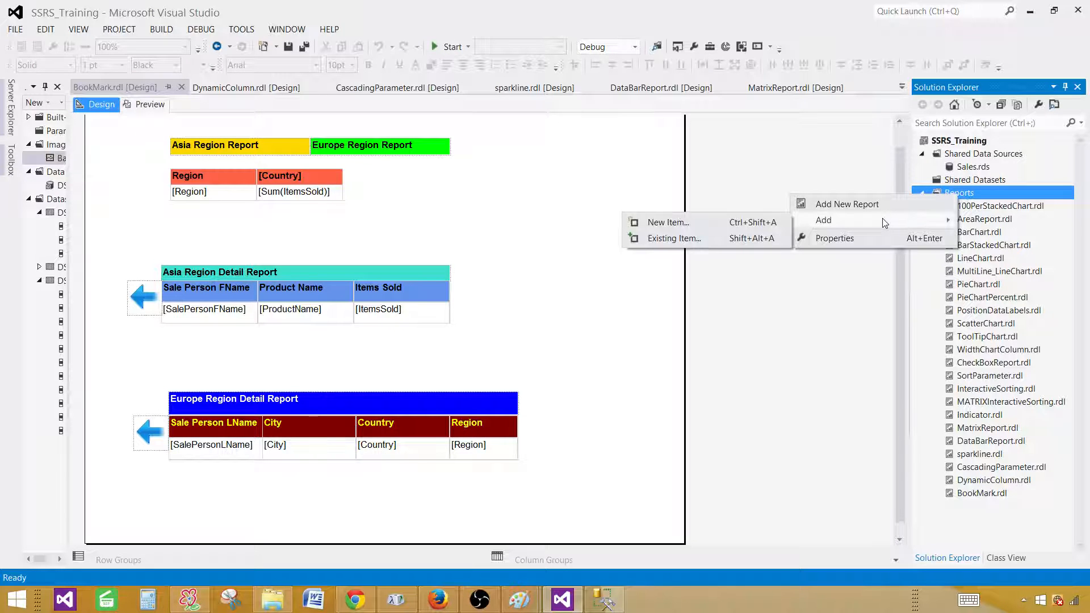
{"action": "left_click", "coordinate": [733, 222]}
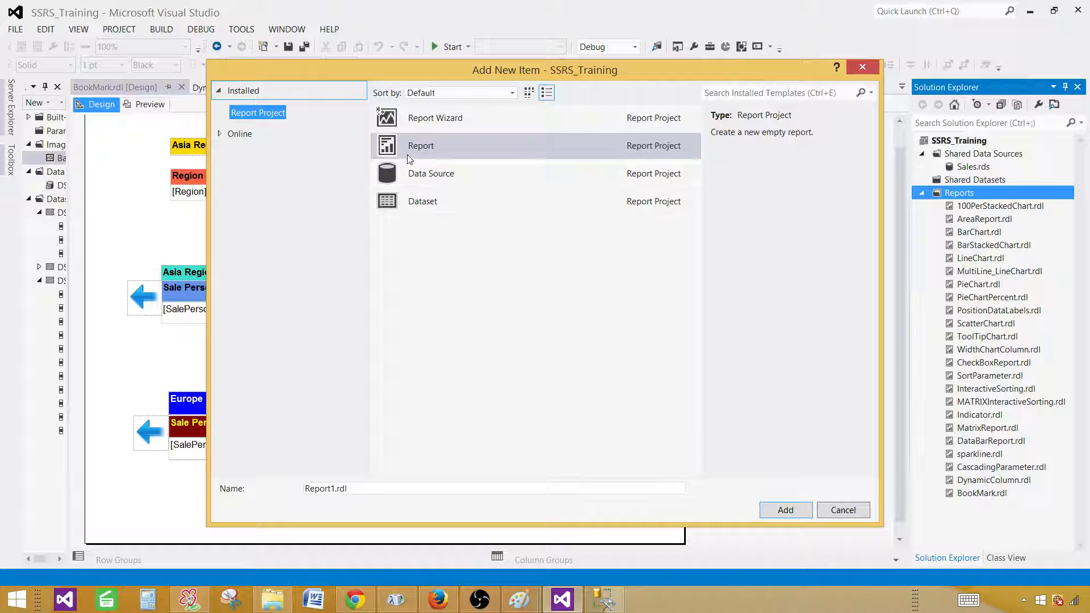
{"action": "left_click", "coordinate": [413, 149]}
{"action": "left_click", "coordinate": [321, 488]}
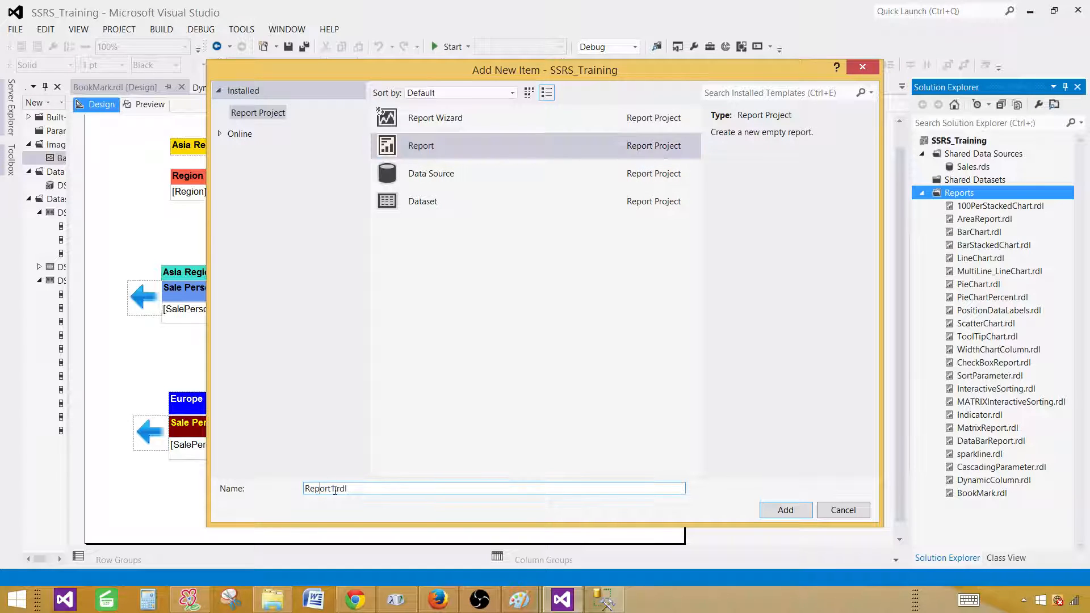
{"action": "double_click", "coordinate": [321, 488]}
{"action": "type", "text": "FilterDemoReport"}
{"action": "key", "text": "Return"}
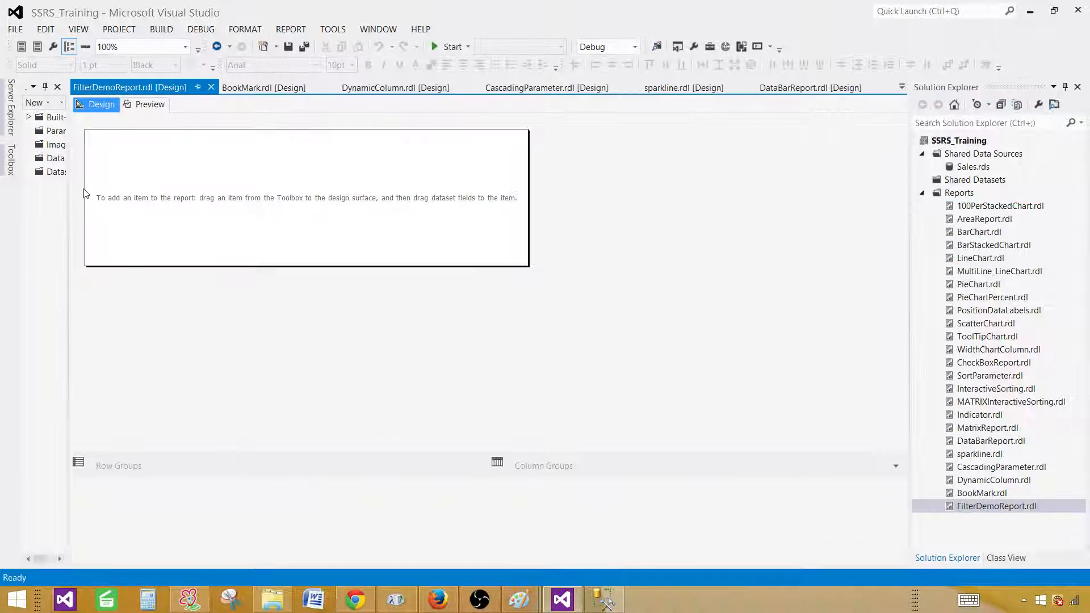
Step: Widen the Report Data pane and start a new report data source named DS_Sales
{"action": "left_click_drag", "start_coordinate": [69, 210], "coordinate": [175, 210]}
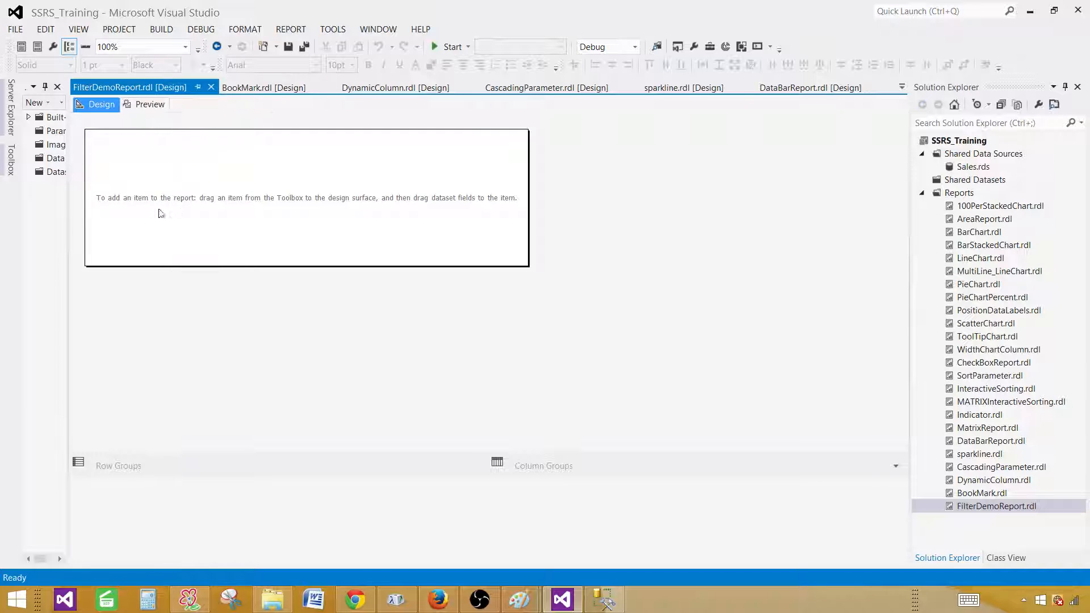
{"action": "left_click", "coordinate": [87, 164]}
{"action": "right_click", "coordinate": [87, 164]}
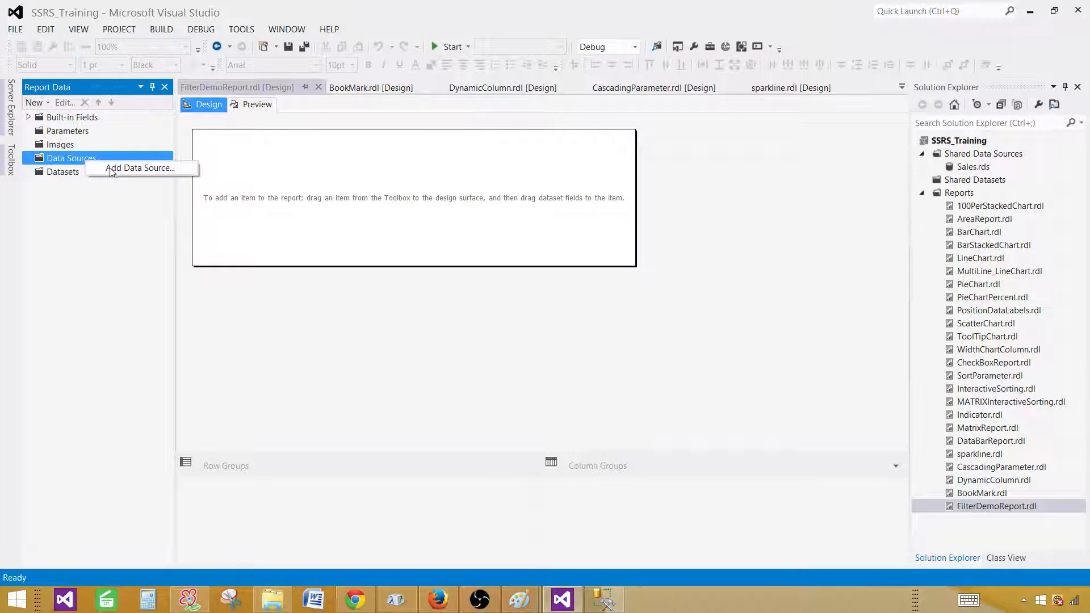
{"action": "left_click", "coordinate": [120, 169]}
{"action": "left_click_drag", "start_coordinate": [472, 130], "coordinate": [340, 126]}
{"action": "type", "text": "DS"}
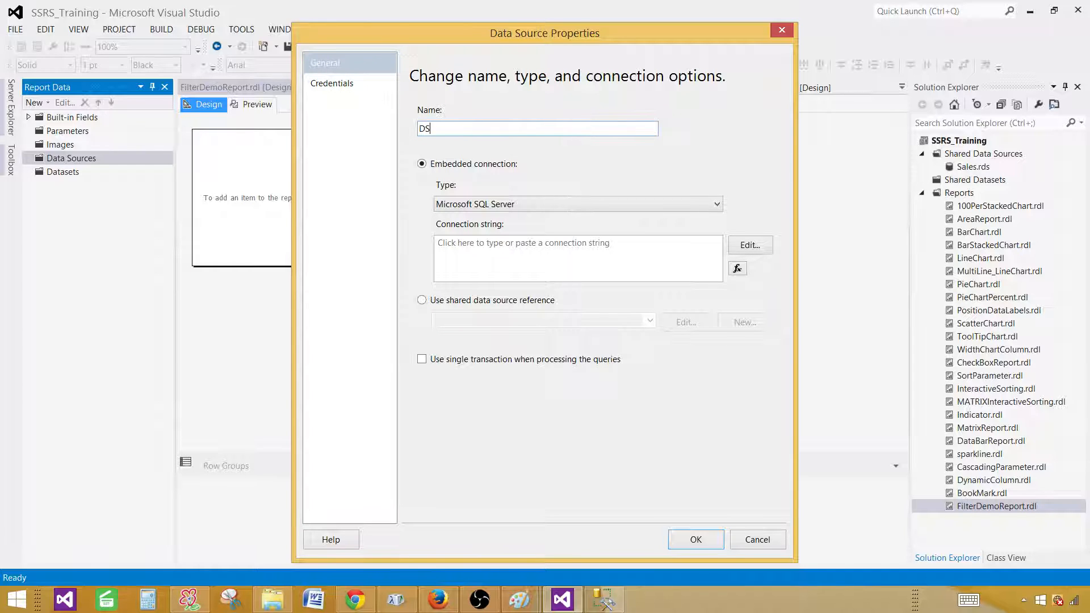
{"action": "type", "text": "_Sales"}
Step: Make the data source use the shared data source reference Sales and save it
{"action": "left_click", "coordinate": [516, 302]}
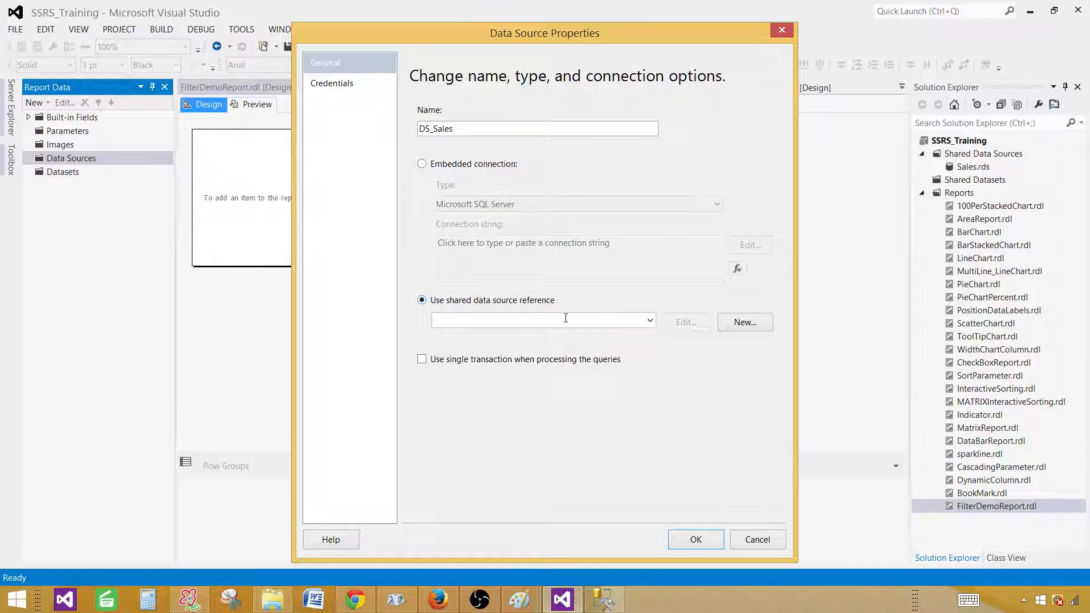
{"action": "left_click", "coordinate": [649, 321]}
{"action": "left_click", "coordinate": [547, 340]}
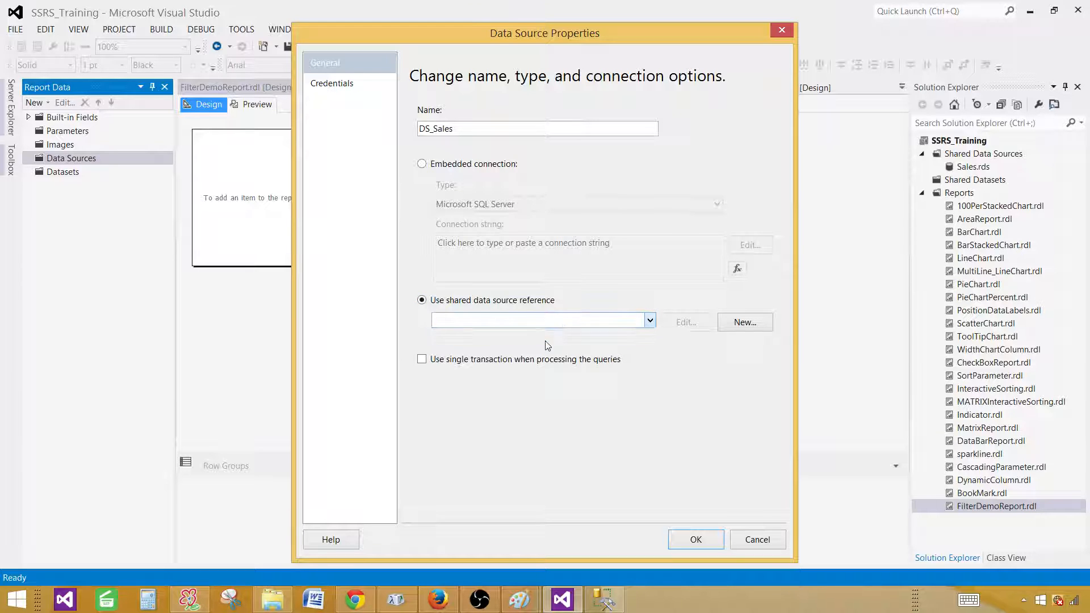
{"action": "left_click", "coordinate": [649, 321]}
{"action": "left_click", "coordinate": [505, 338]}
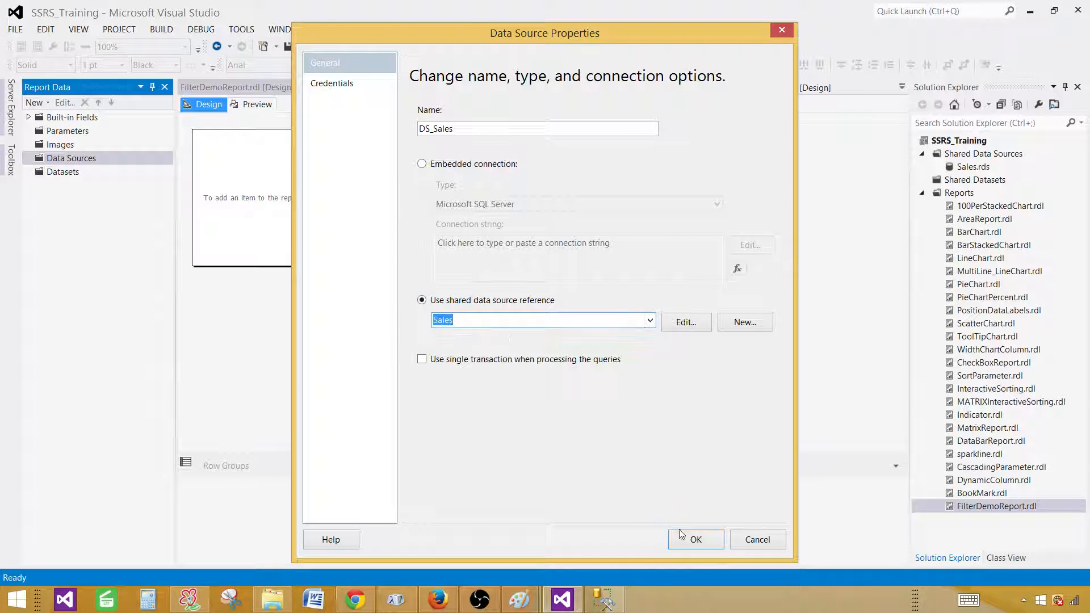
{"action": "left_click", "coordinate": [694, 539]}
Step: Start a new dataset for the report and name it DSET_Sales
{"action": "left_click", "coordinate": [68, 188]}
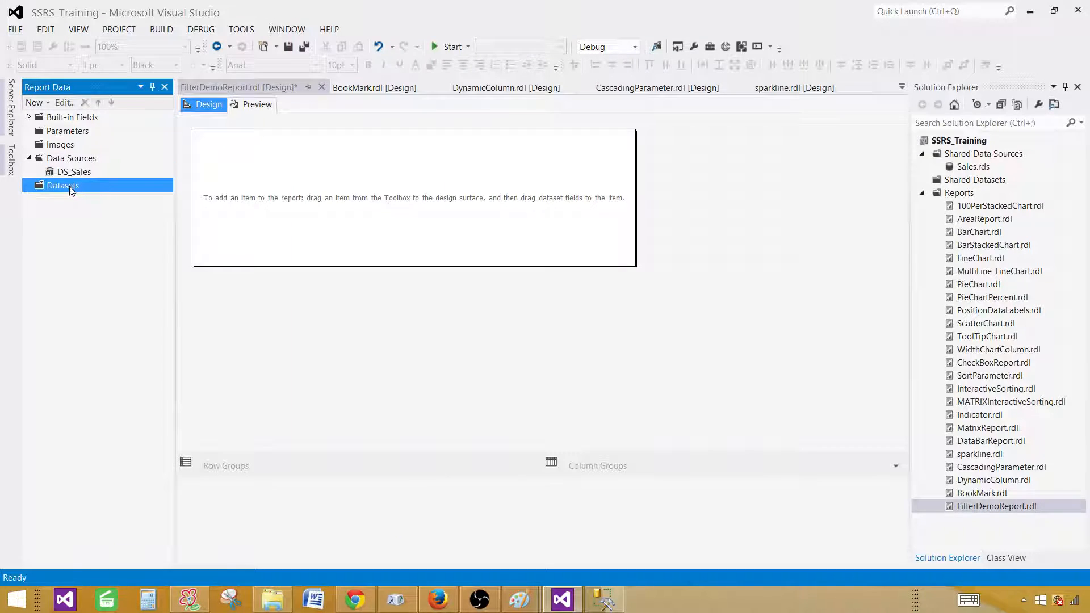
{"action": "right_click", "coordinate": [68, 191]}
{"action": "left_click", "coordinate": [100, 196]}
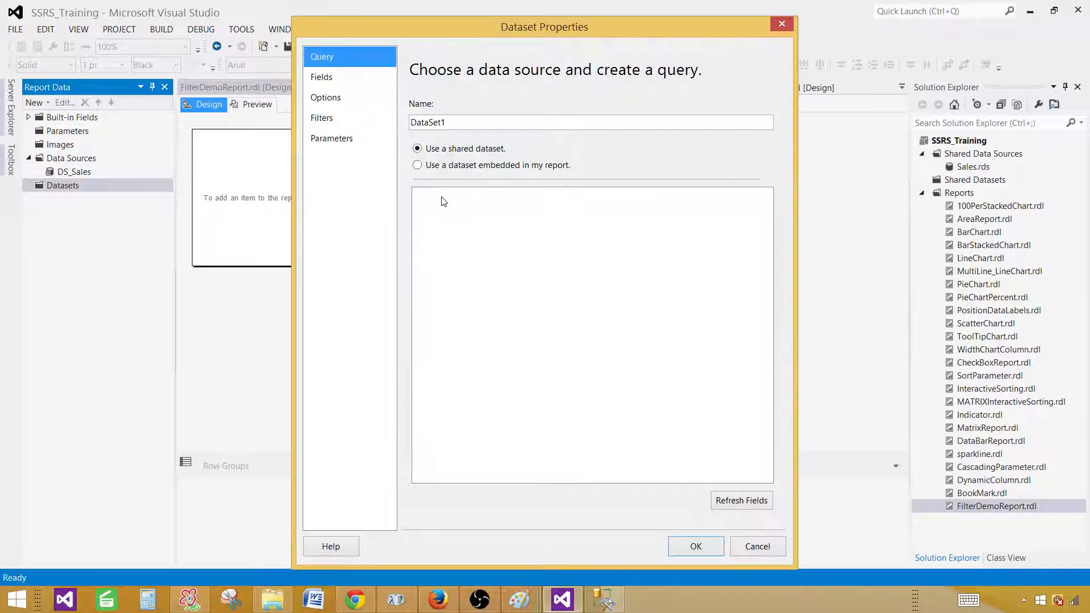
{"action": "left_click_drag", "start_coordinate": [453, 120], "coordinate": [343, 123]}
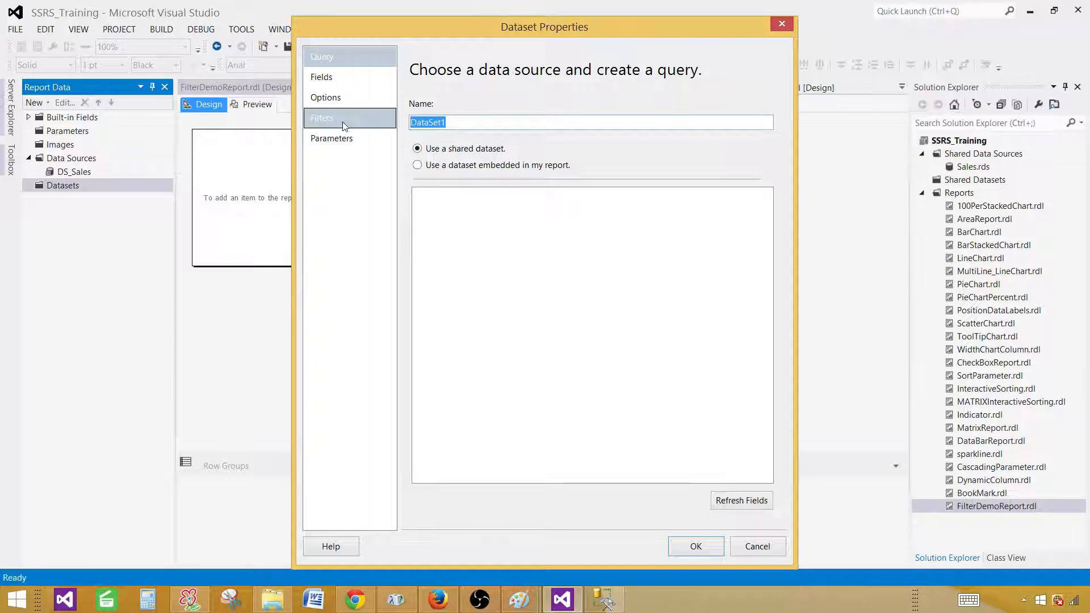
{"action": "type", "text": "DSET_"}
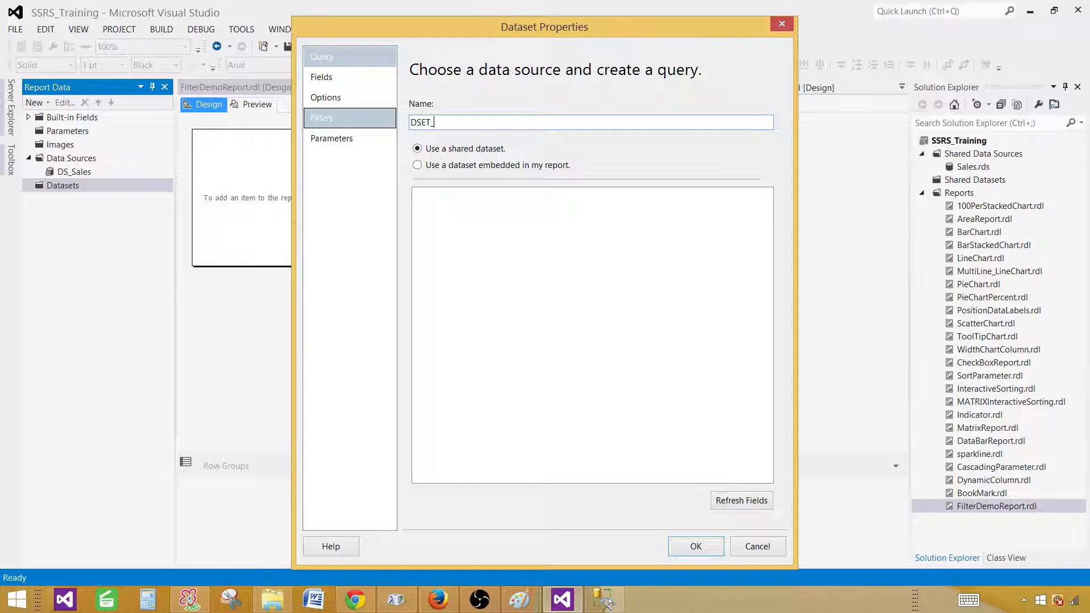
{"action": "type", "text": "Sales"}
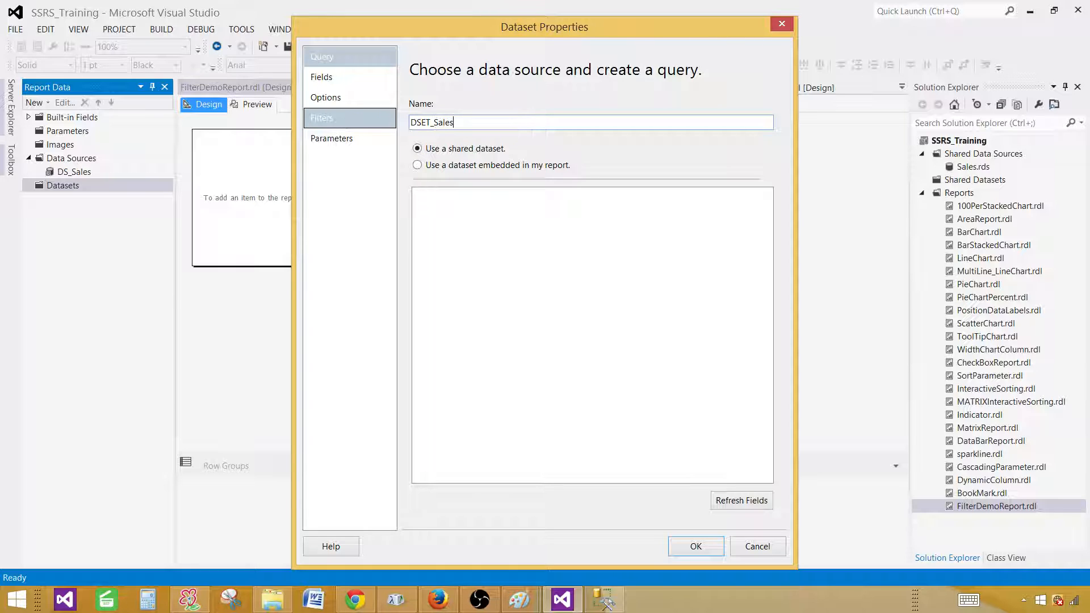
Step: Embed the dataset in the report with DS_Sales as its source and the copied TotalSale query as text, and save it
{"action": "left_click", "coordinate": [419, 165]}
{"action": "left_click", "coordinate": [447, 215]}
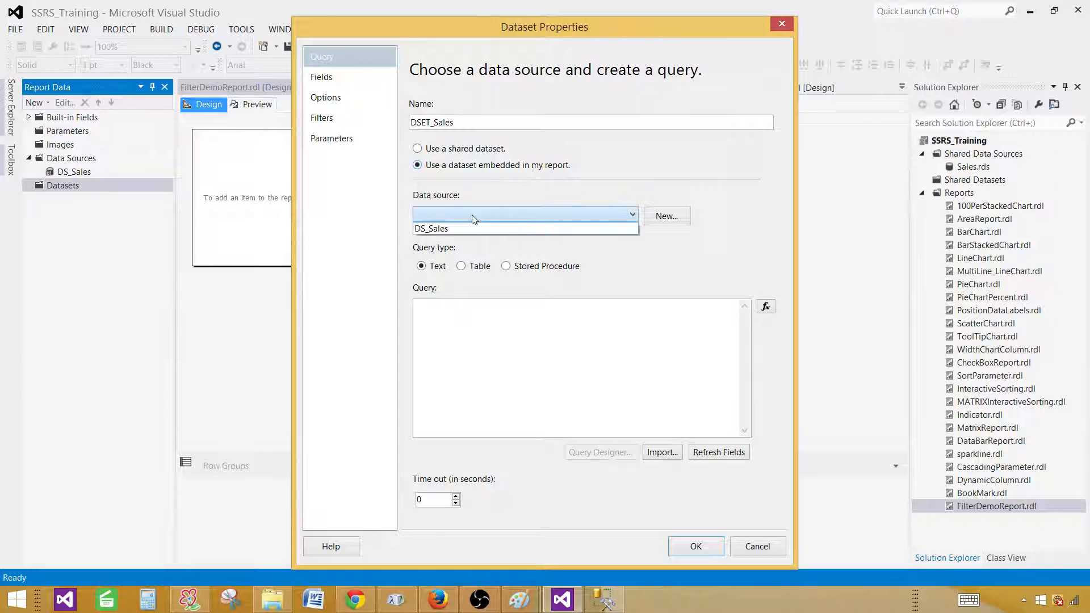
{"action": "left_click", "coordinate": [449, 227]}
{"action": "right_click", "coordinate": [539, 334]}
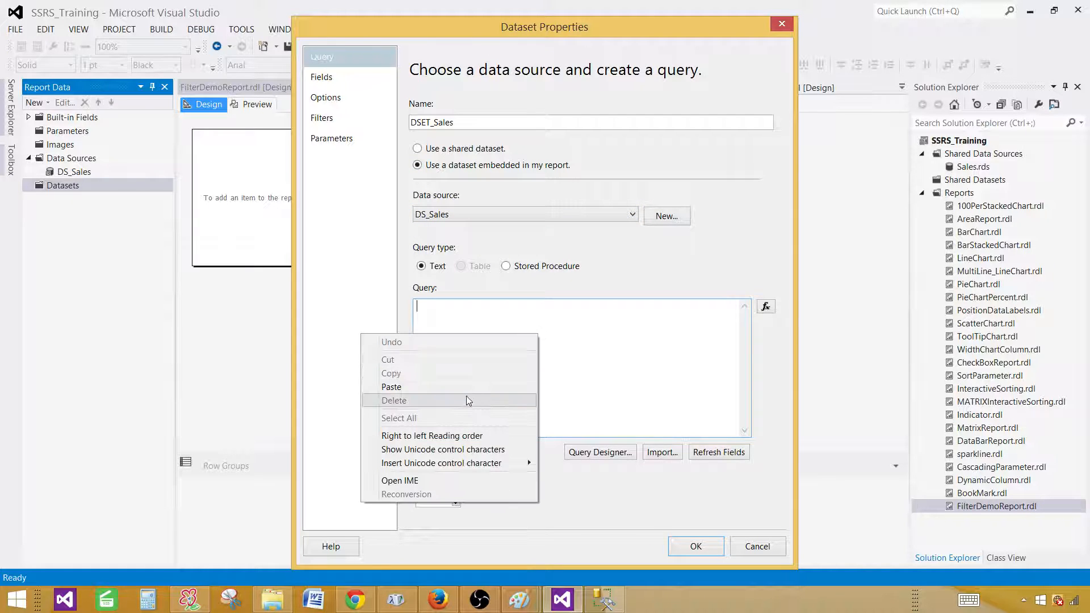
{"action": "left_click", "coordinate": [464, 382]}
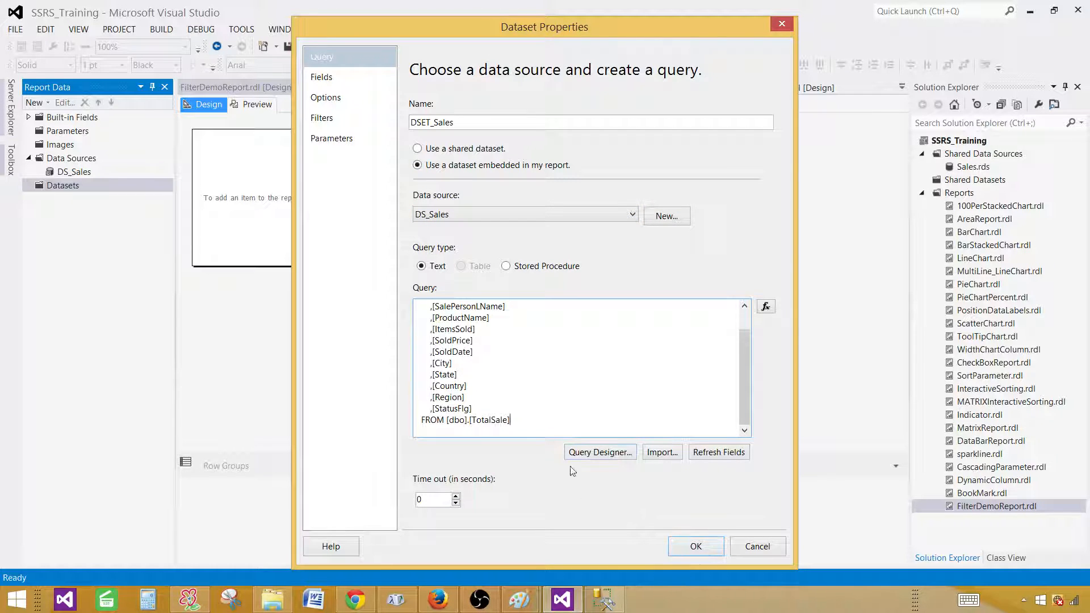
{"action": "left_click", "coordinate": [564, 388]}
{"action": "left_click", "coordinate": [687, 548]}
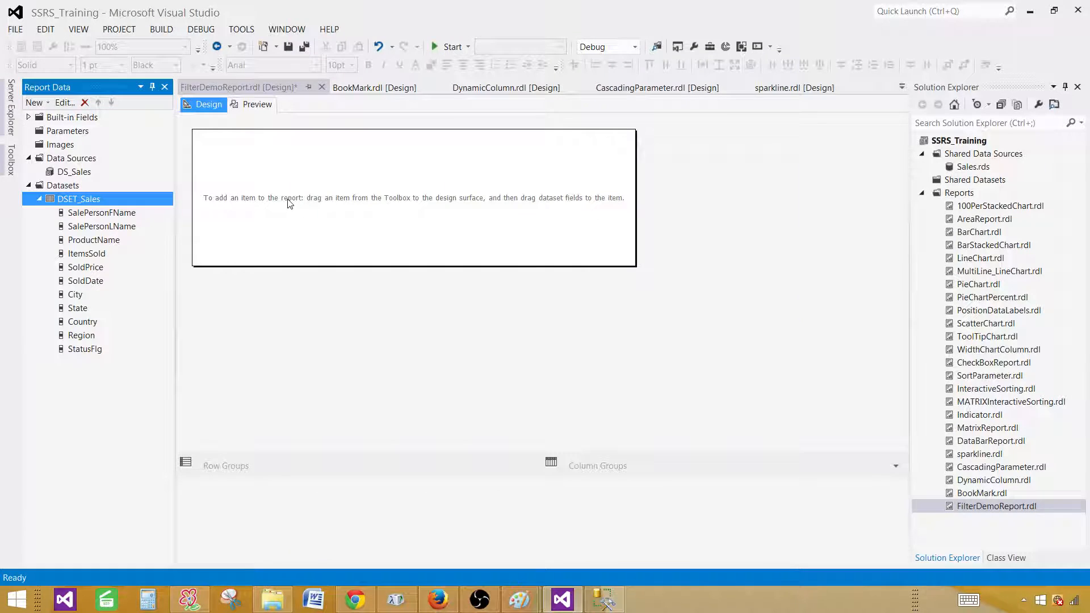
Step: Examine the filter settings in the DSET_Sales dataset's properties and close them without adding a filter
{"action": "right_click", "coordinate": [85, 200]}
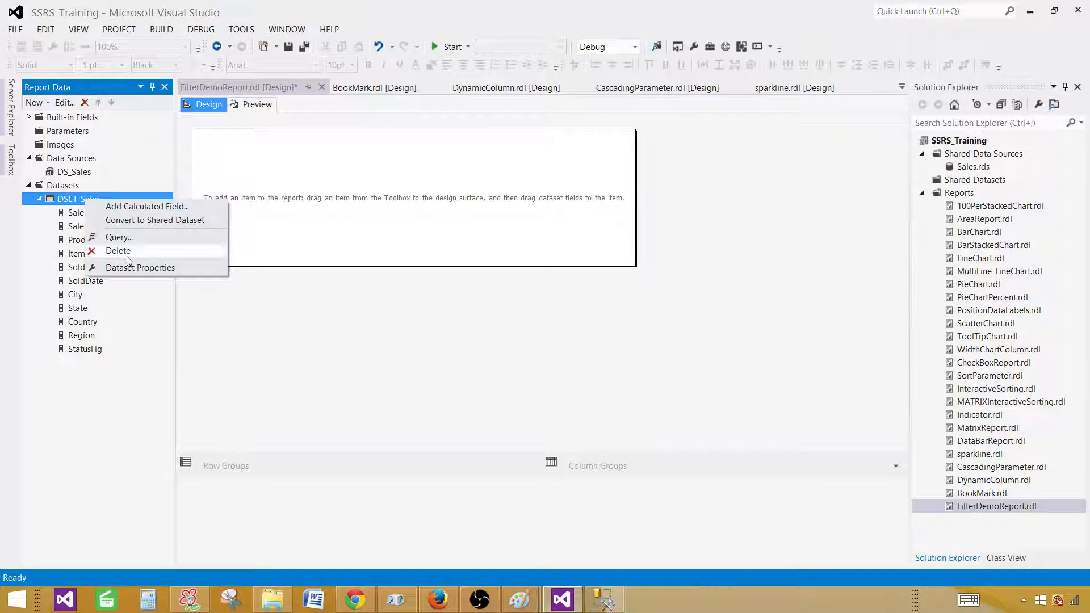
{"action": "left_click", "coordinate": [125, 270]}
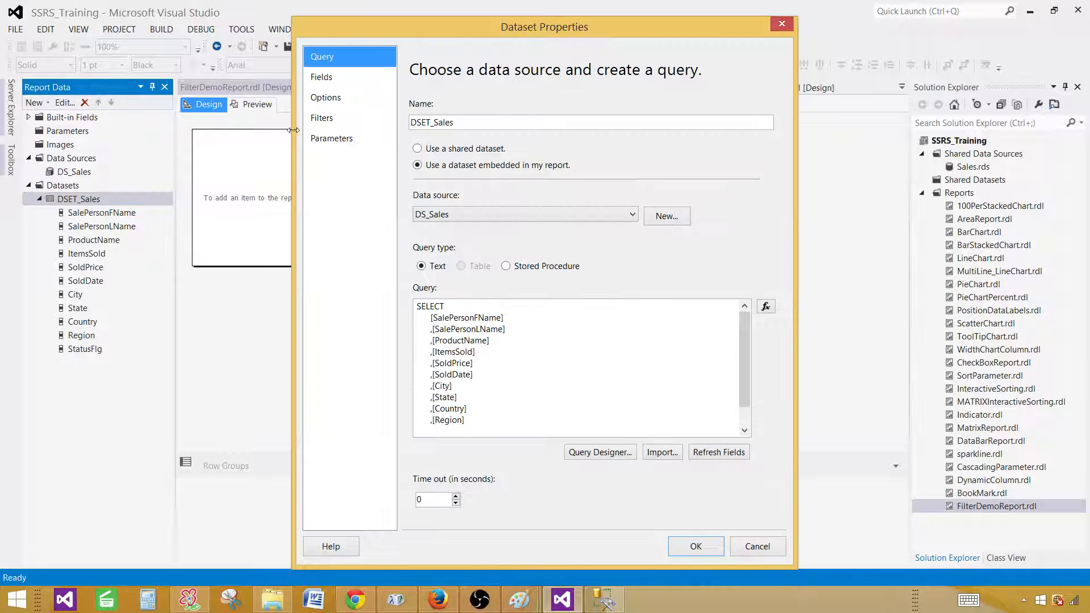
{"action": "left_click", "coordinate": [309, 119]}
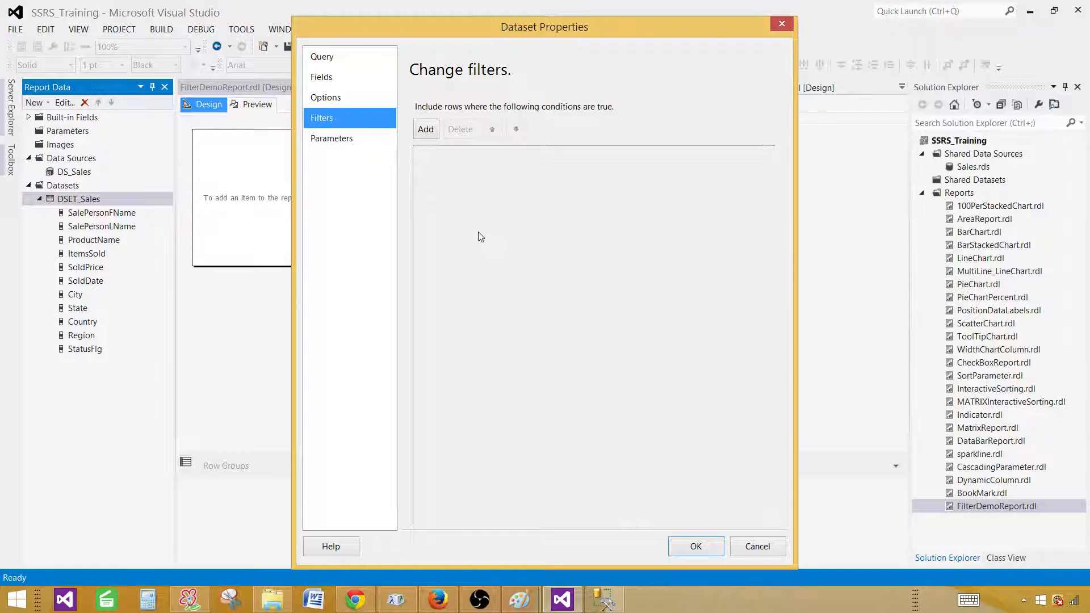
{"action": "left_click", "coordinate": [709, 549]}
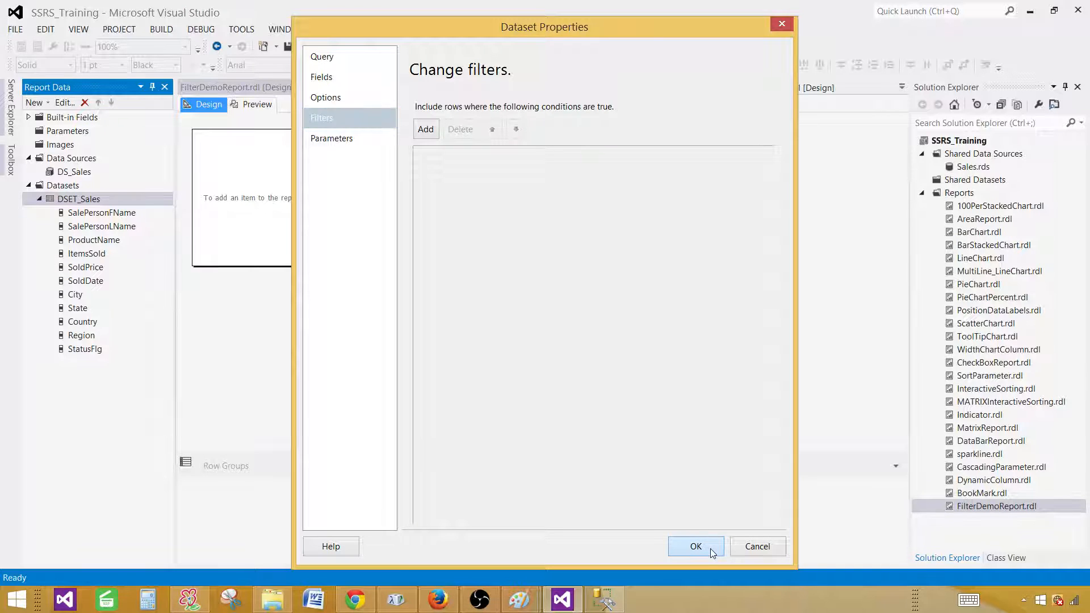
Step: Insert a table in the report body and stretch it out to near the body's left edge
{"action": "right_click", "coordinate": [350, 169]}
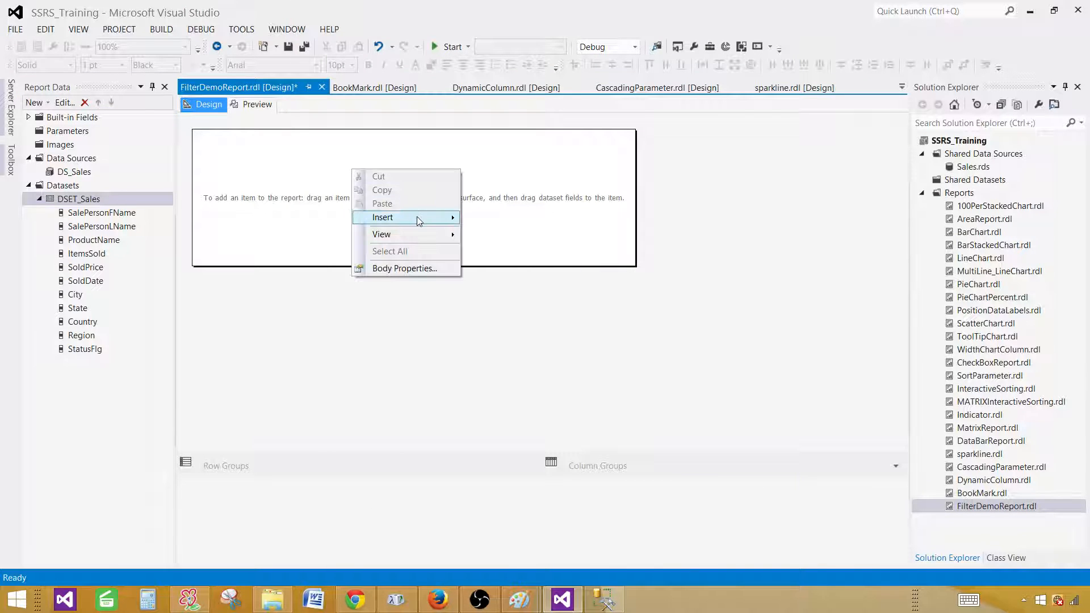
{"action": "mouse_move", "coordinate": [418, 218]}
{"action": "left_click", "coordinate": [314, 171]}
{"action": "right_click", "coordinate": [353, 156]}
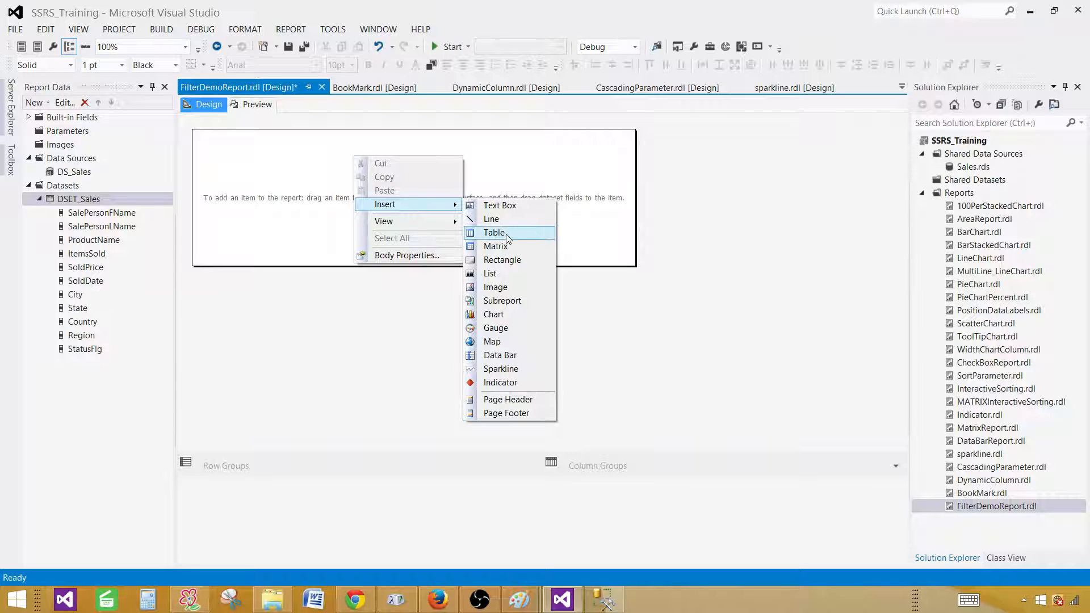
{"action": "left_click", "coordinate": [507, 238]}
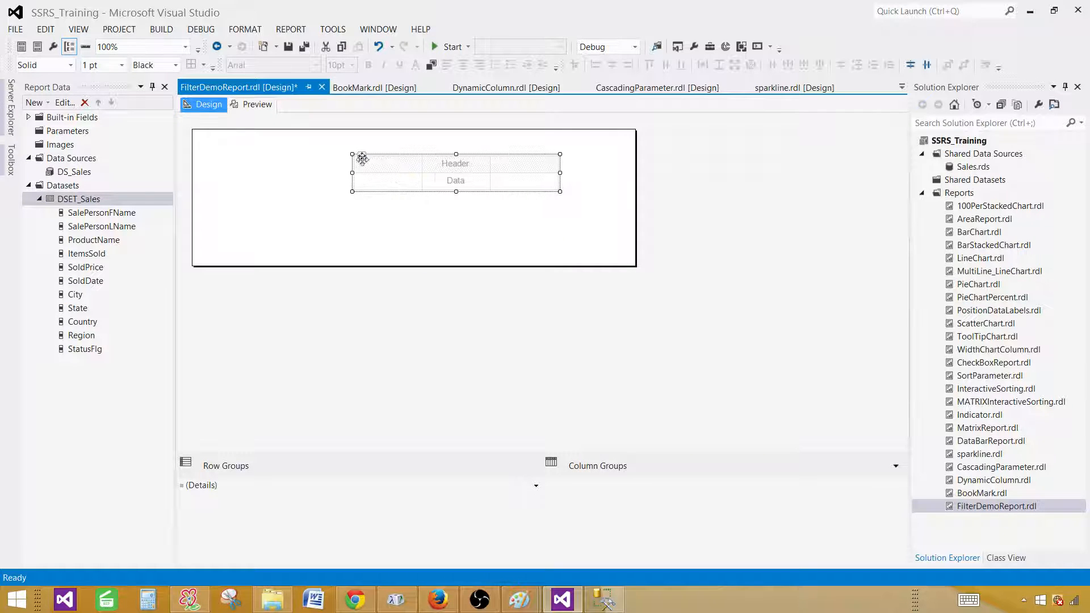
{"action": "left_click_drag", "start_coordinate": [353, 154], "coordinate": [209, 152]}
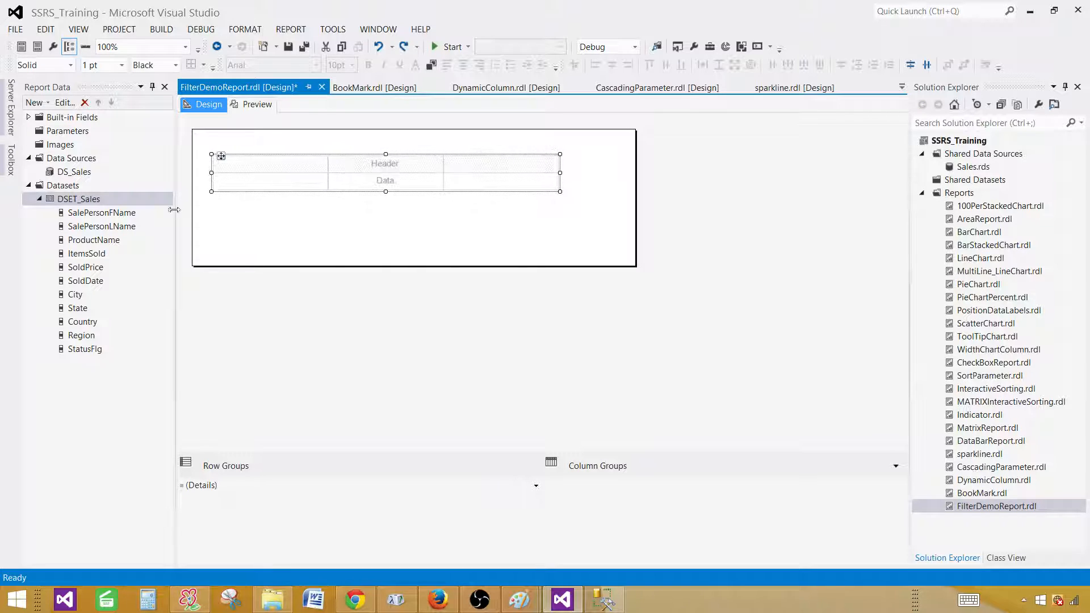
Step: Fill the table's data row with the SalePersonFName, SalePersonLName and ProductName fields and add a fourth column for Country
{"action": "left_click", "coordinate": [82, 213]}
{"action": "left_click_drag", "start_coordinate": [82, 215], "coordinate": [358, 180]}
{"action": "left_click_drag", "start_coordinate": [94, 240], "coordinate": [472, 182]}
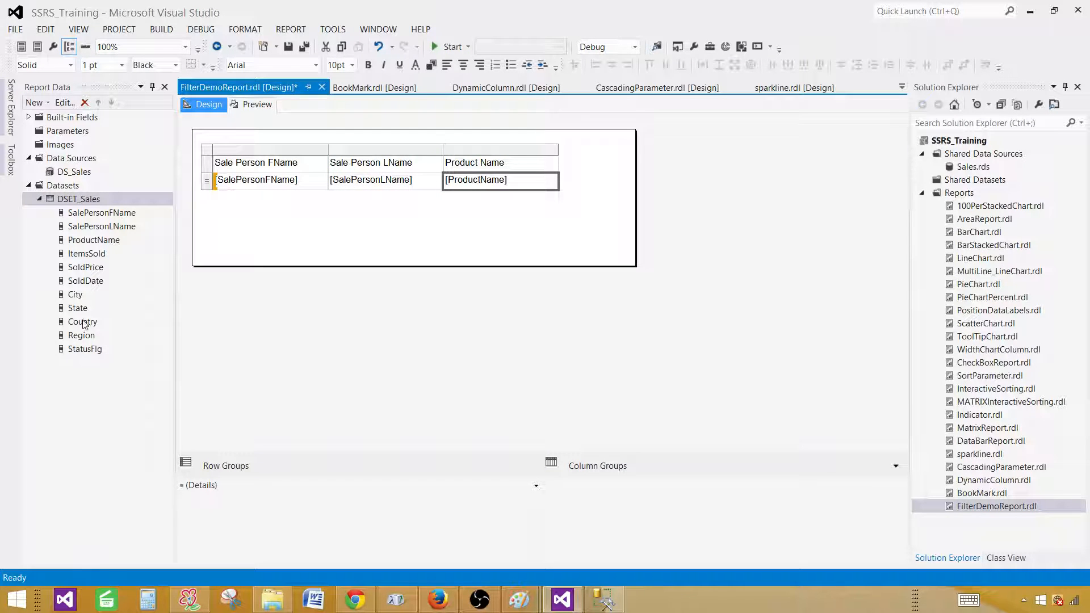
{"action": "left_click", "coordinate": [513, 177]}
{"action": "left_click_drag", "start_coordinate": [517, 173], "coordinate": [521, 176]}
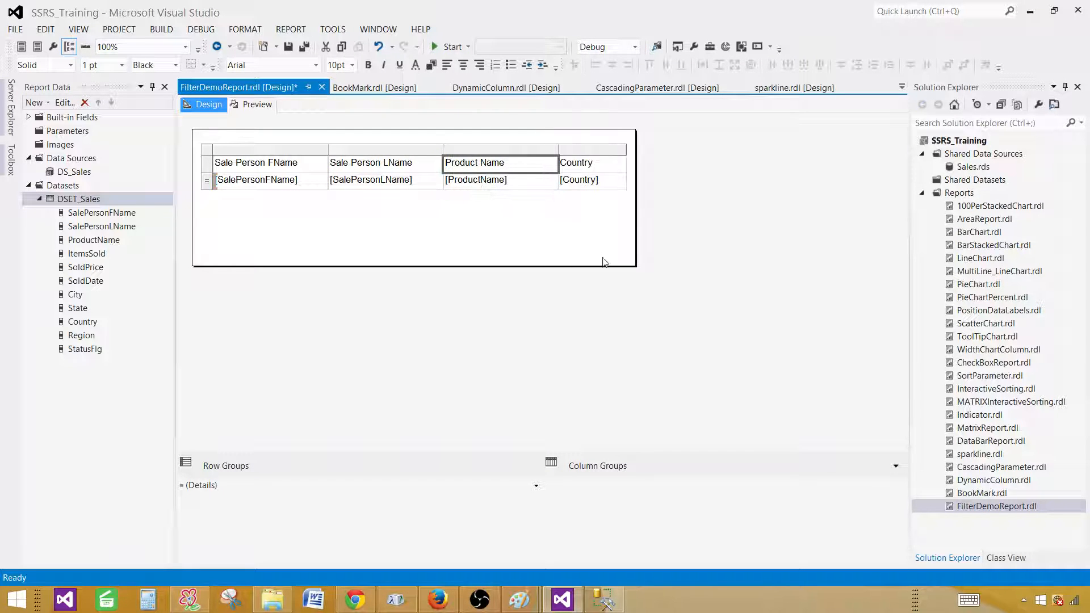
Step: Enlarge the report body toward the lower right and add an ItemsSold column after Country in the table
{"action": "left_click_drag", "start_coordinate": [634, 264], "coordinate": [811, 277]}
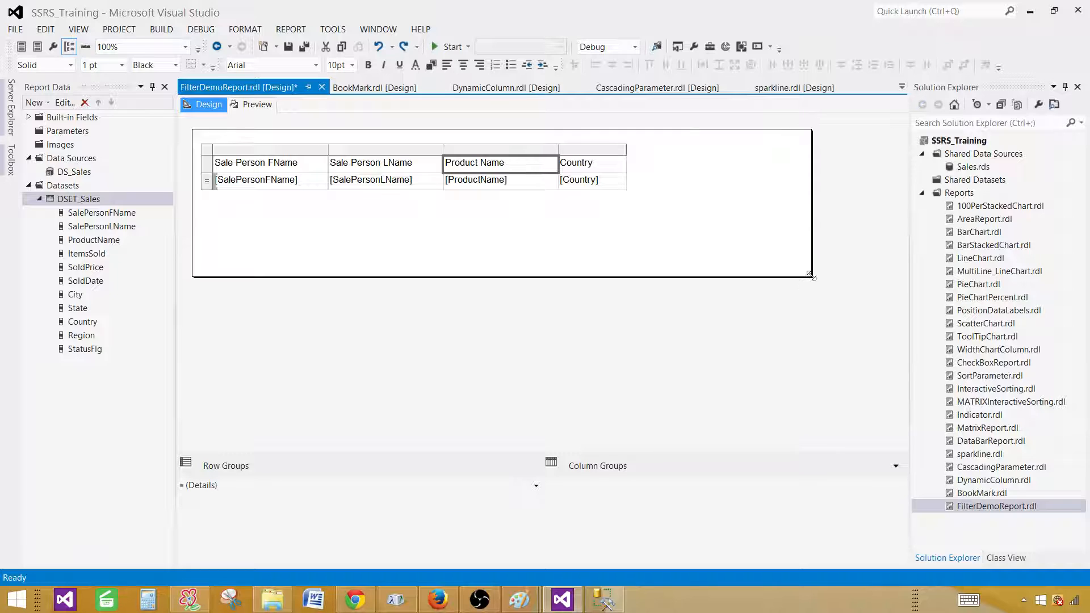
{"action": "left_click_drag", "start_coordinate": [88, 254], "coordinate": [620, 170]}
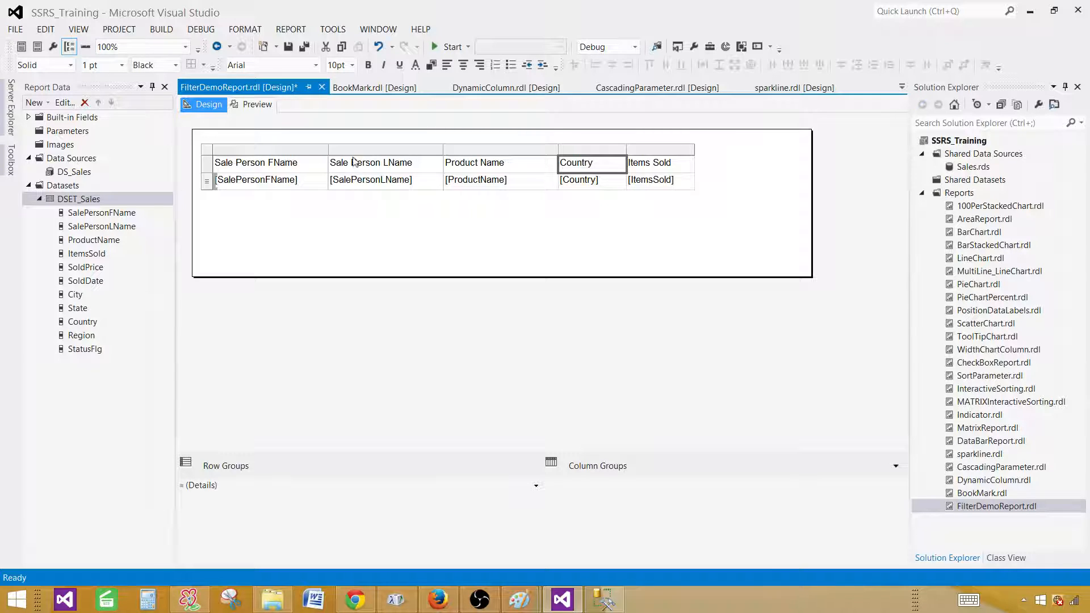
Step: Make the table's header row bold and give it a bright green background
{"action": "left_click", "coordinate": [207, 163]}
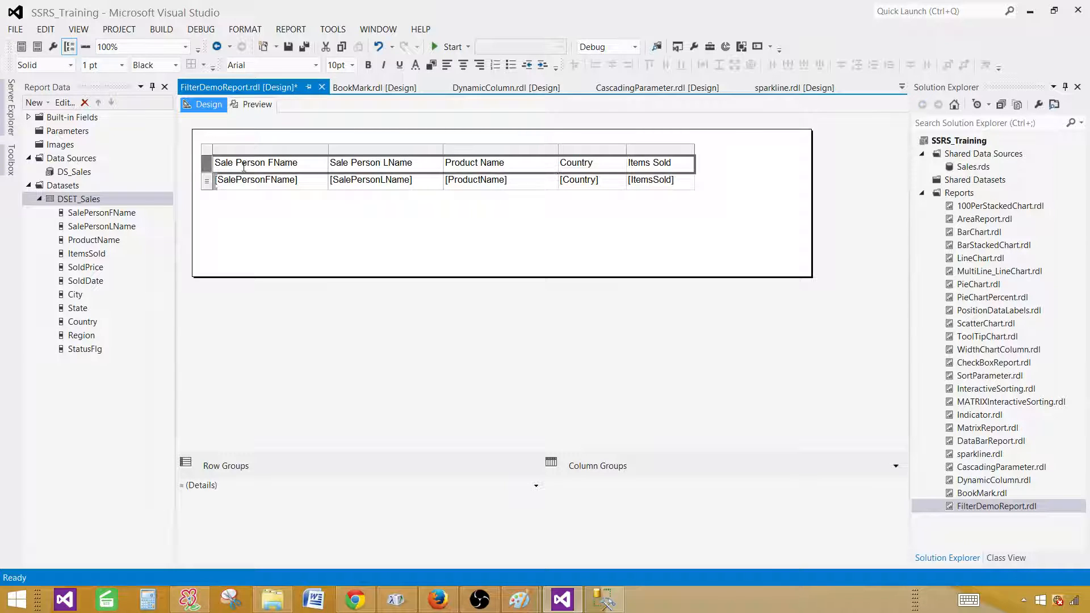
{"action": "left_click", "coordinate": [367, 64]}
{"action": "left_click", "coordinate": [415, 65]}
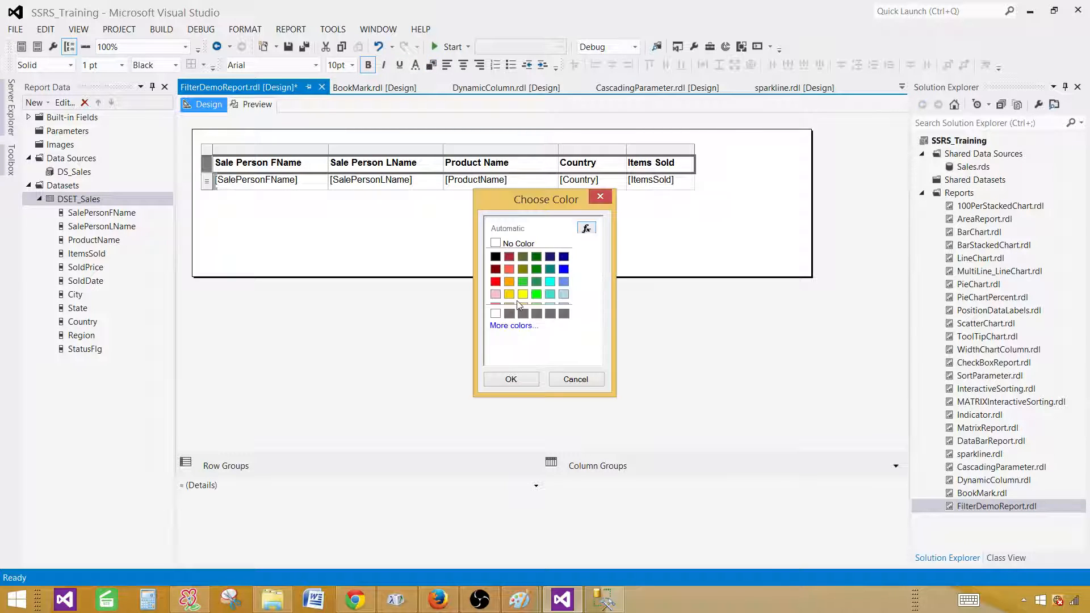
{"action": "left_click", "coordinate": [522, 281]}
{"action": "left_click", "coordinate": [511, 379]}
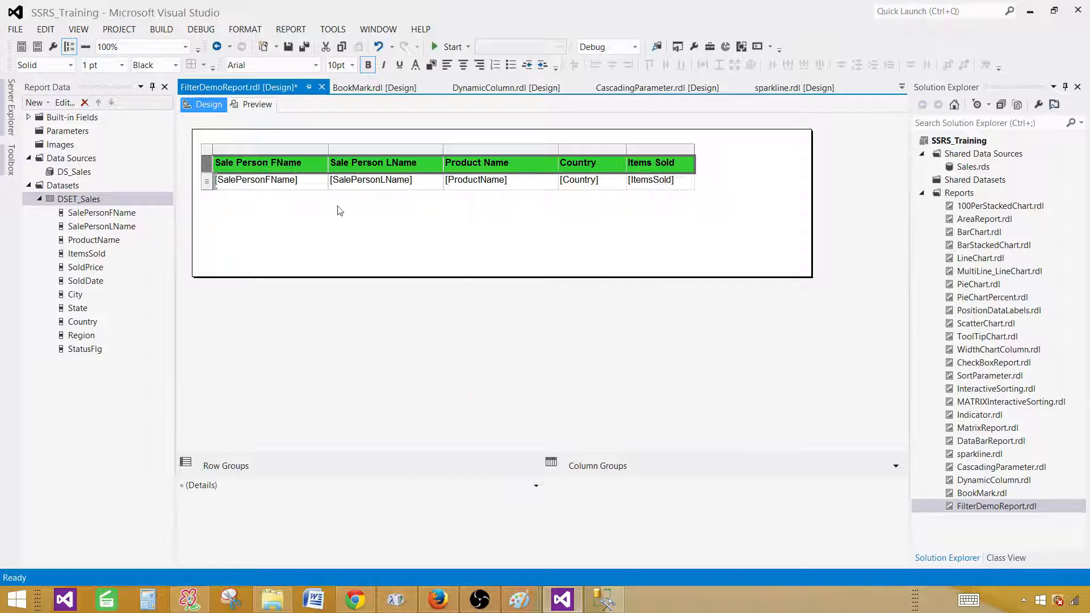
{"action": "left_click", "coordinate": [243, 120]}
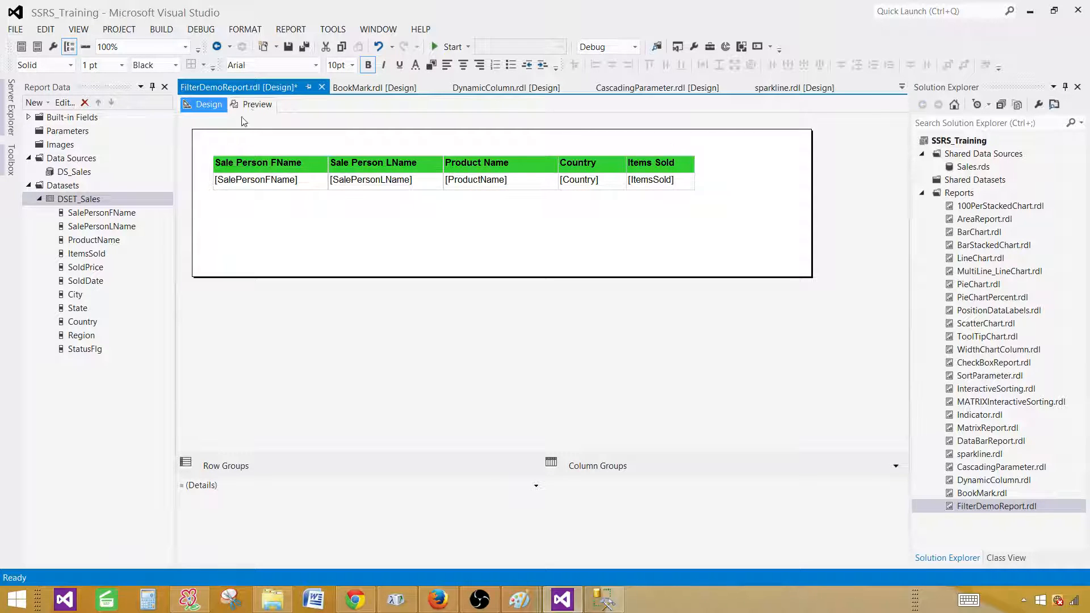
Step: Preview the report with the Error List closed, and return to the design view
{"action": "left_click", "coordinate": [250, 104]}
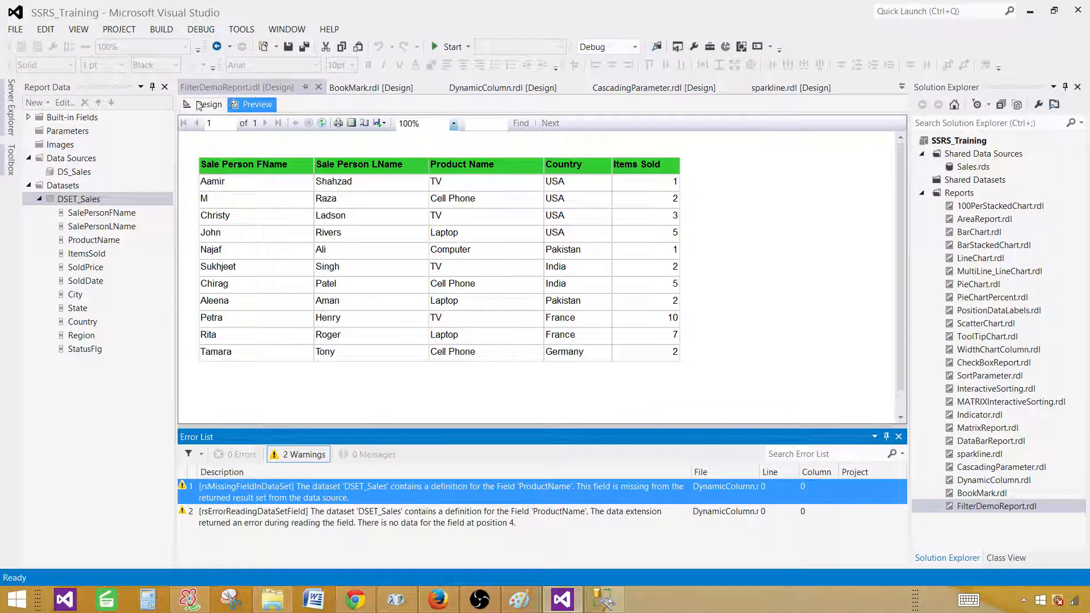
{"action": "left_click", "coordinate": [899, 437]}
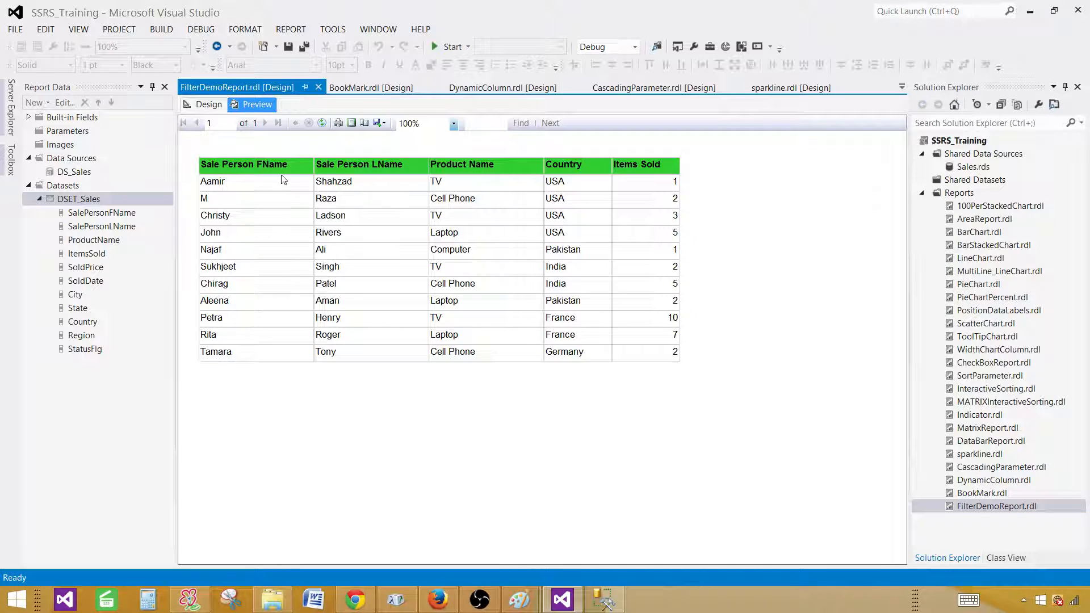
{"action": "left_click", "coordinate": [205, 104]}
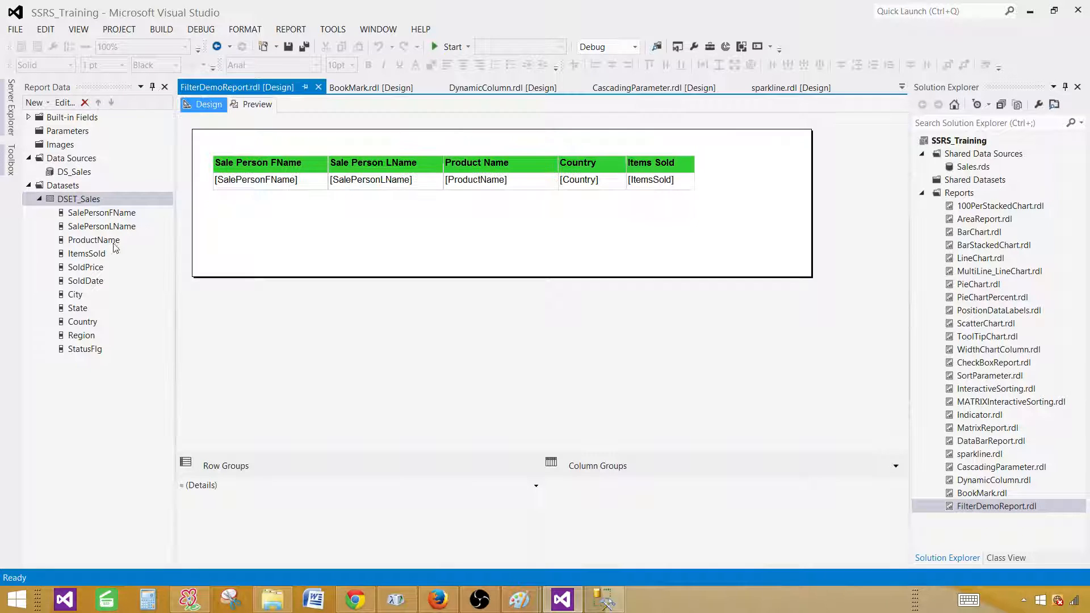
Step: Add a Region column after Items Sold in the table and check it in the report preview before returning to the design
{"action": "left_click", "coordinate": [91, 337]}
{"action": "left_click_drag", "start_coordinate": [91, 338], "coordinate": [689, 179]}
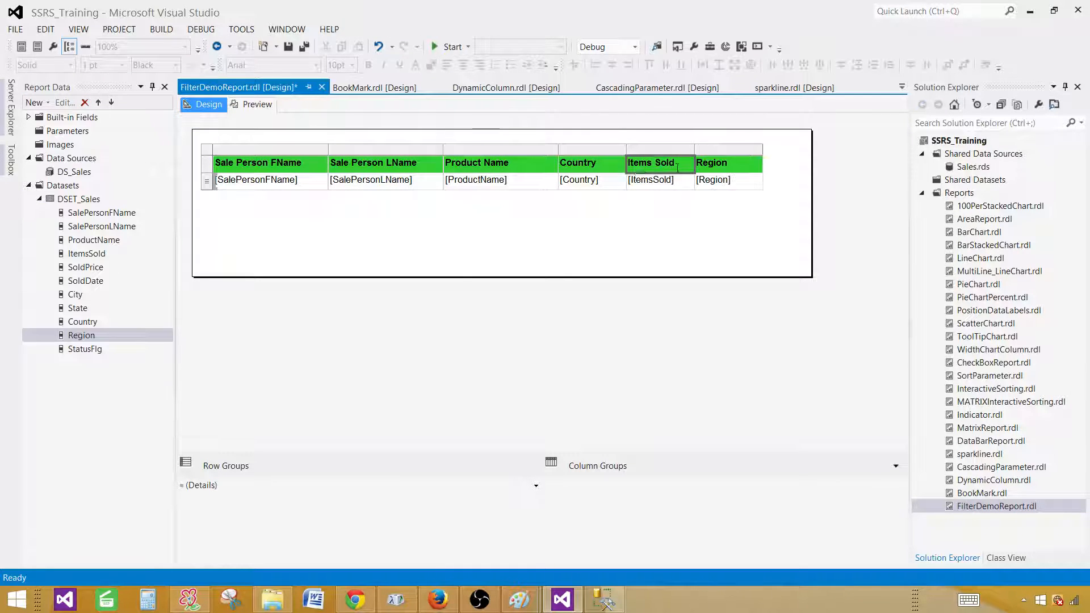
{"action": "left_click", "coordinate": [256, 105]}
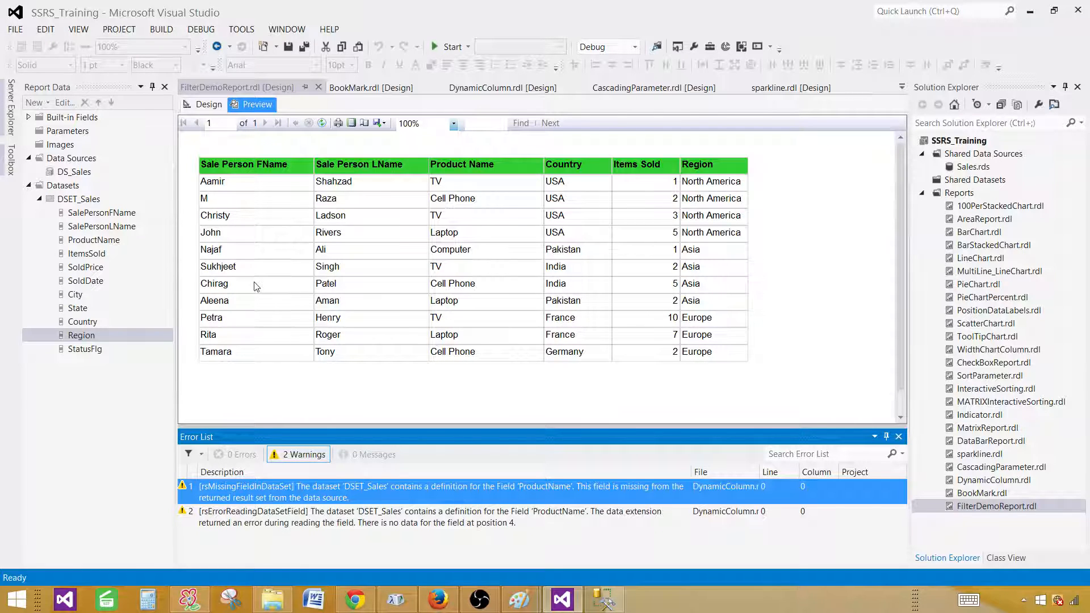
{"action": "left_click", "coordinate": [899, 436]}
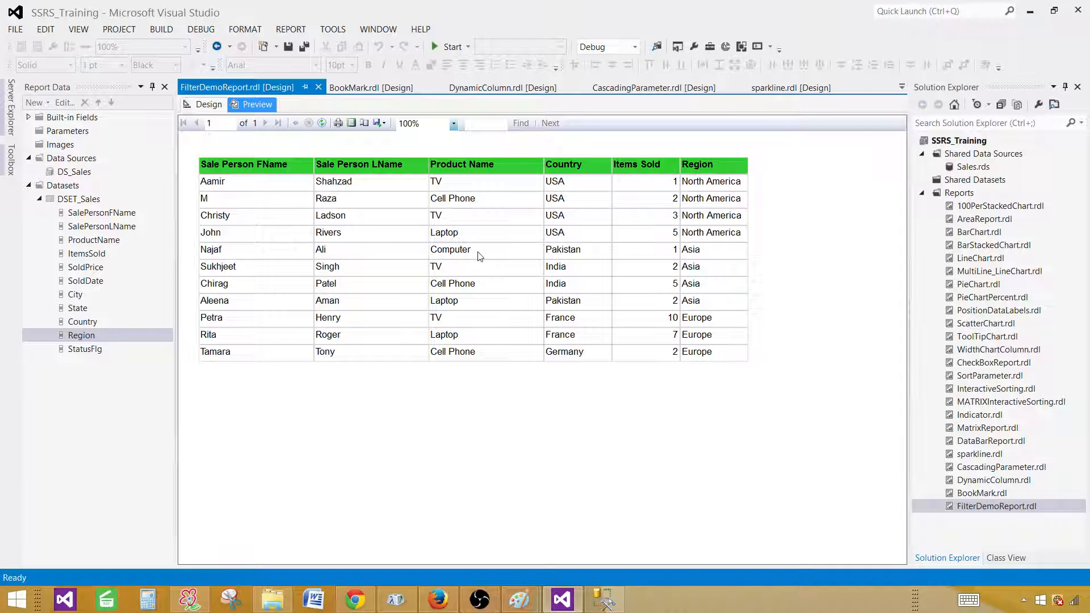
{"action": "left_click", "coordinate": [88, 206]}
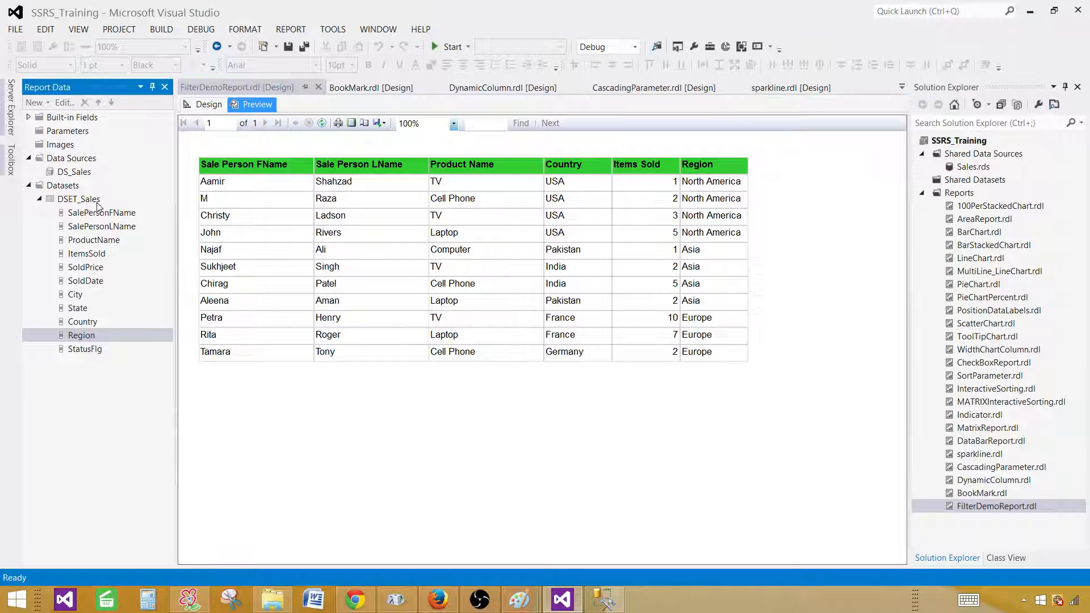
{"action": "left_click", "coordinate": [208, 104]}
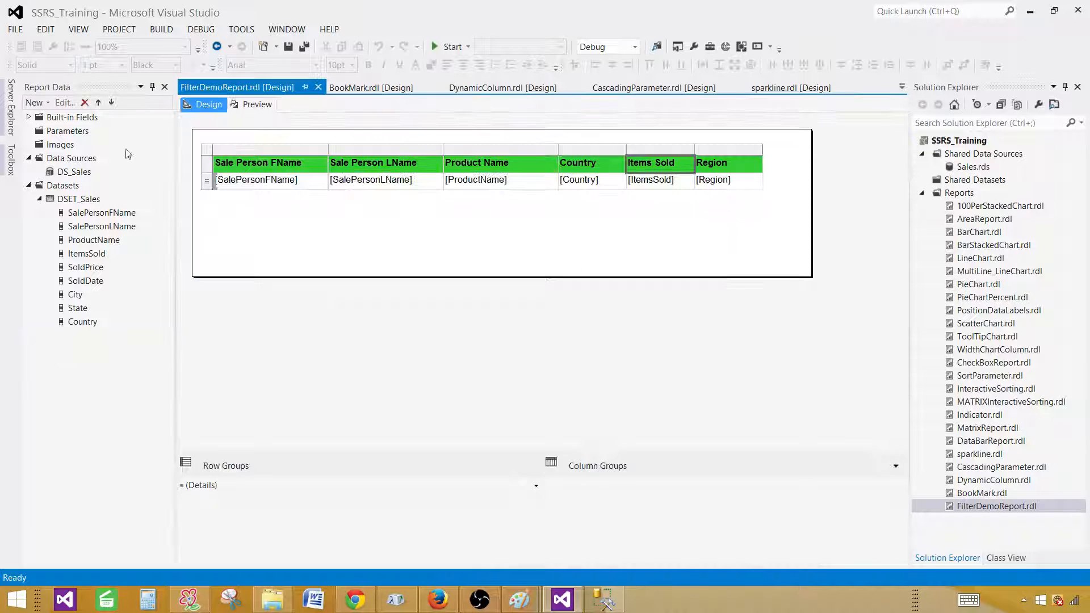
Step: Add a filter on the Region field in the DSET_Sales dataset's properties
{"action": "left_click", "coordinate": [93, 199]}
{"action": "right_click", "coordinate": [93, 199]}
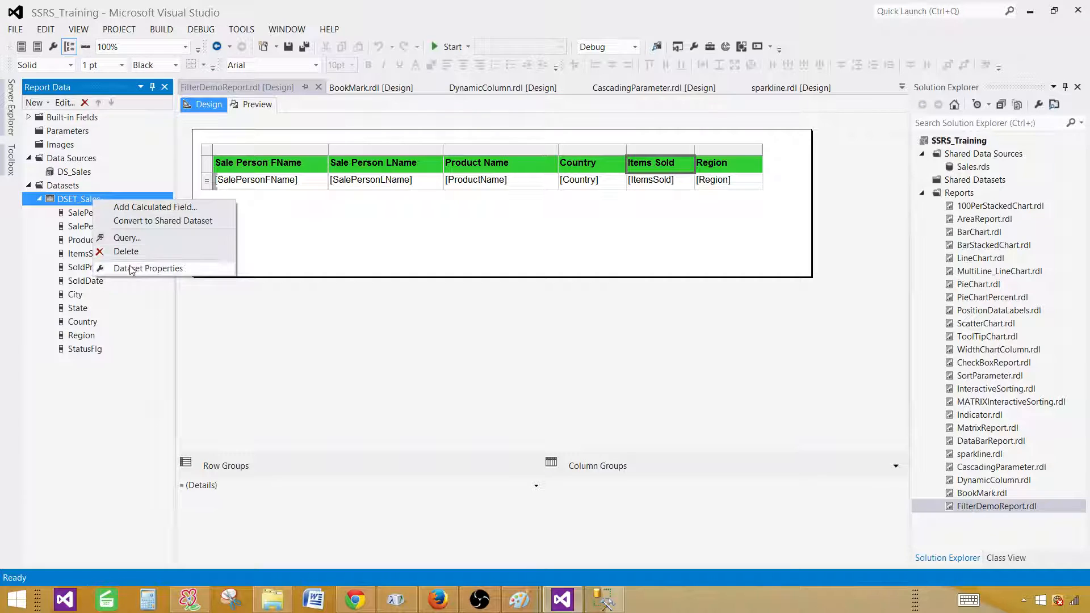
{"action": "left_click", "coordinate": [136, 268]}
{"action": "left_click", "coordinate": [333, 119]}
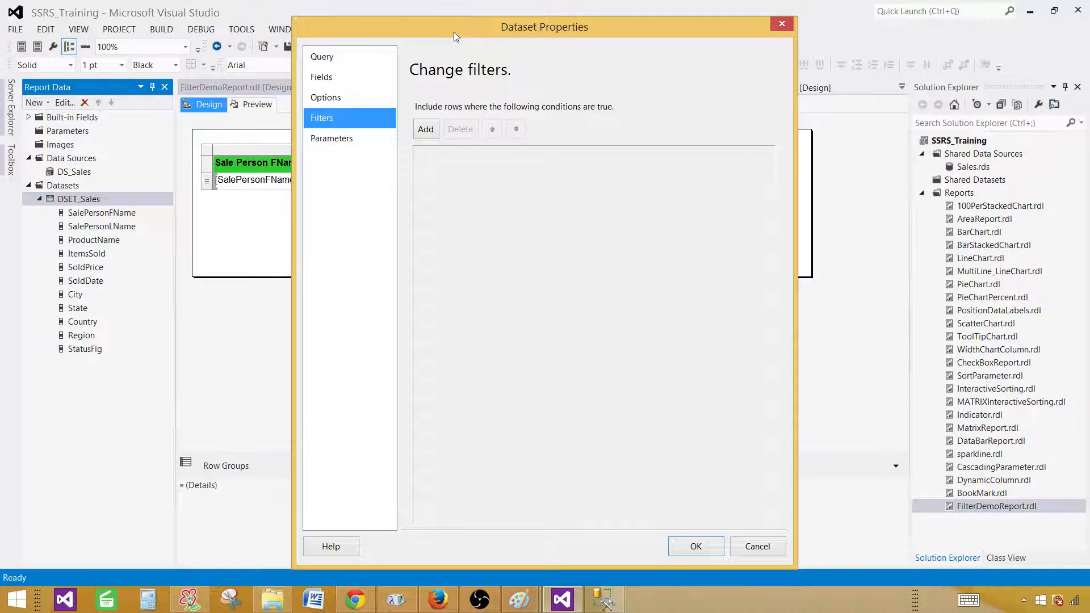
{"action": "left_click_drag", "start_coordinate": [454, 32], "coordinate": [446, 63]}
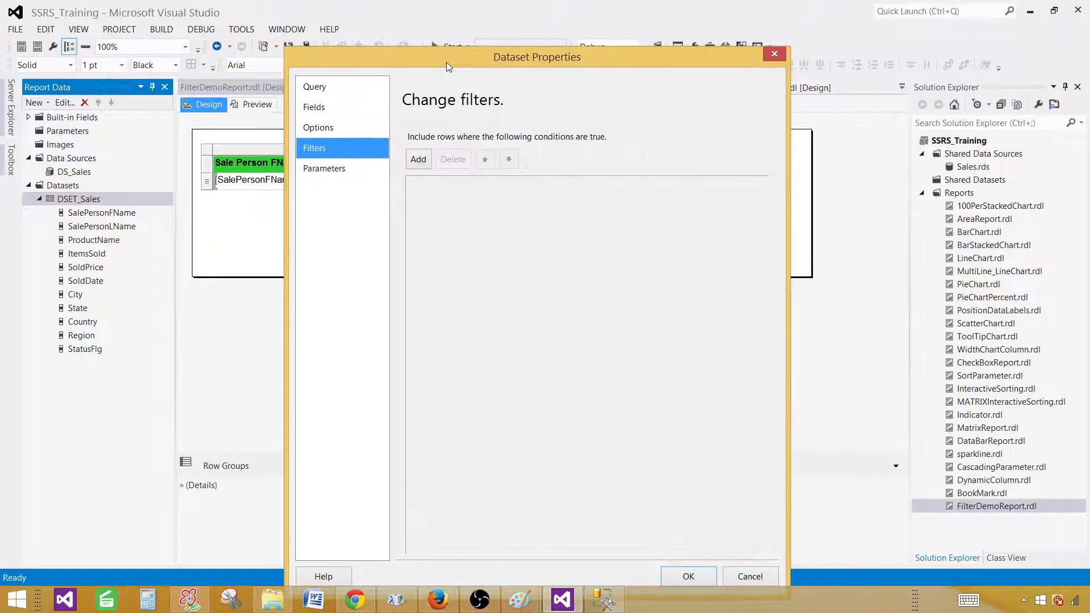
{"action": "left_click", "coordinate": [417, 160]}
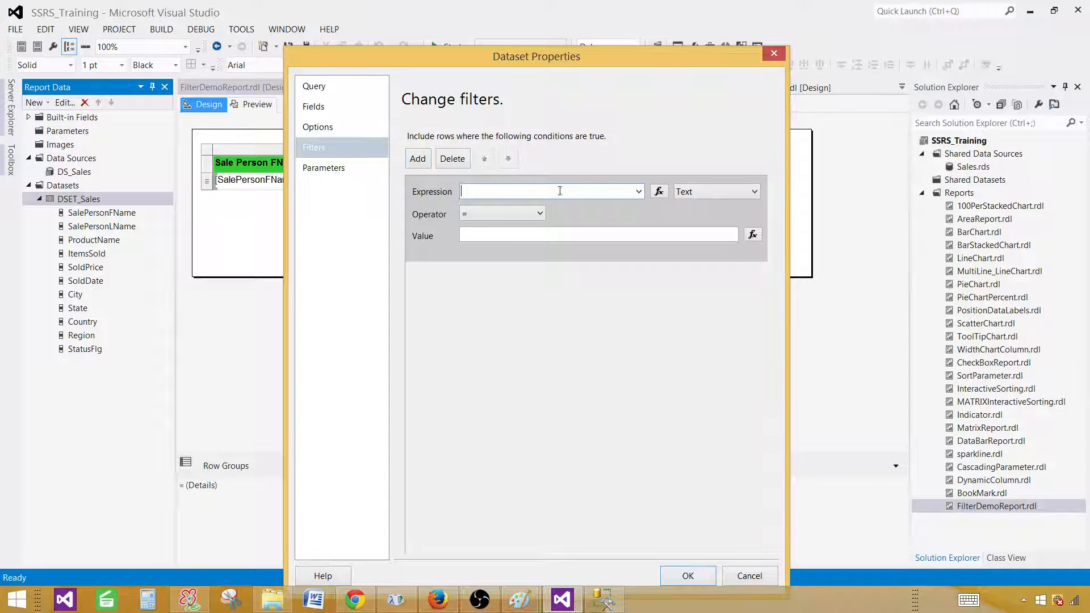
{"action": "left_click", "coordinate": [640, 193]}
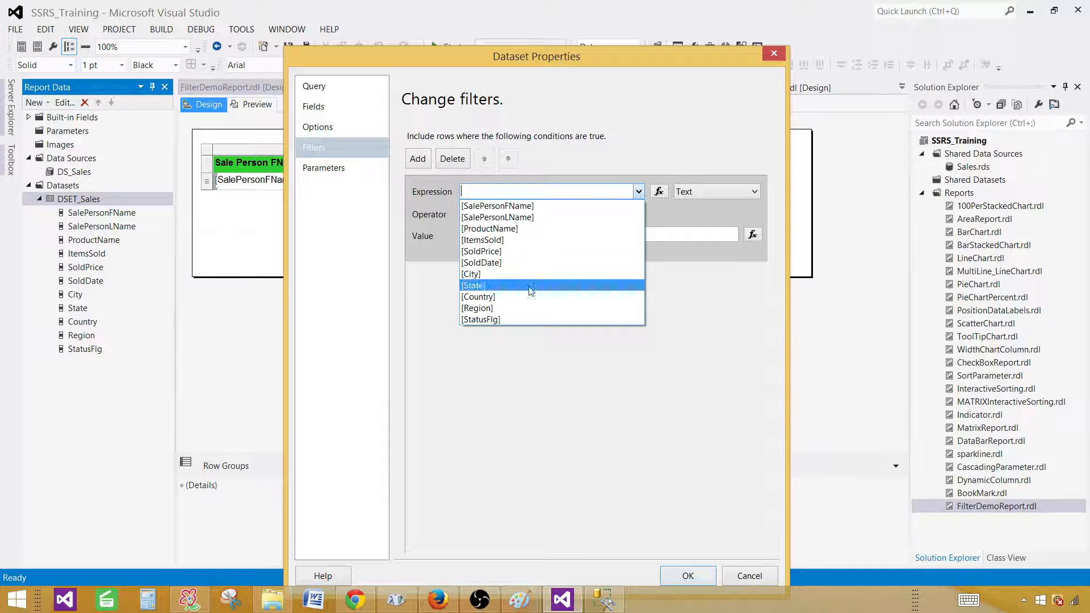
{"action": "left_click", "coordinate": [526, 307]}
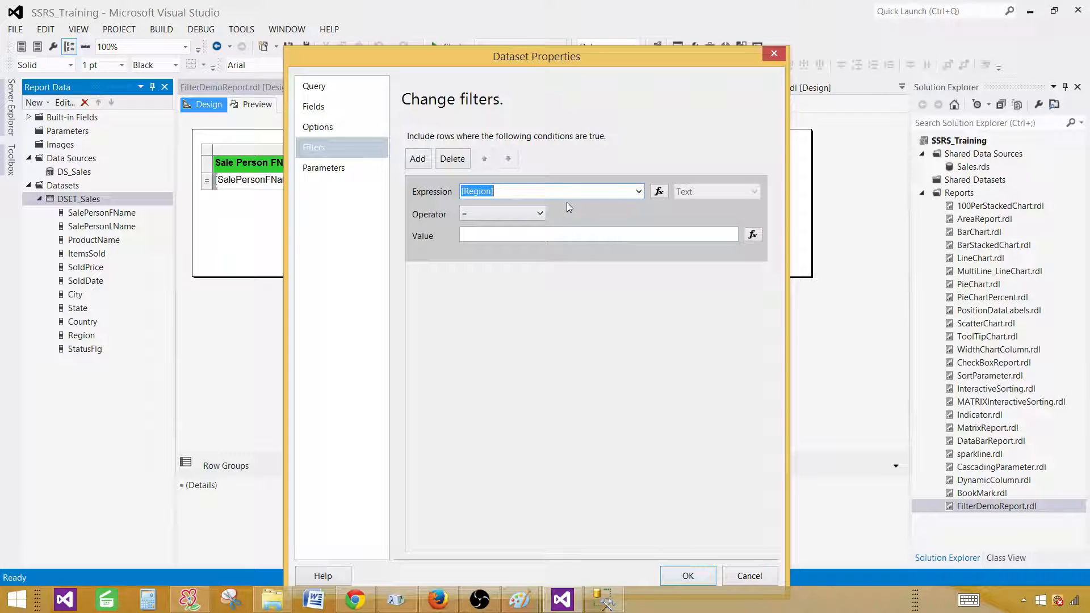
Step: Set the Region filter's value to Asia and apply the dataset properties
{"action": "left_click", "coordinate": [515, 241]}
{"action": "type", "text": "Asia"}
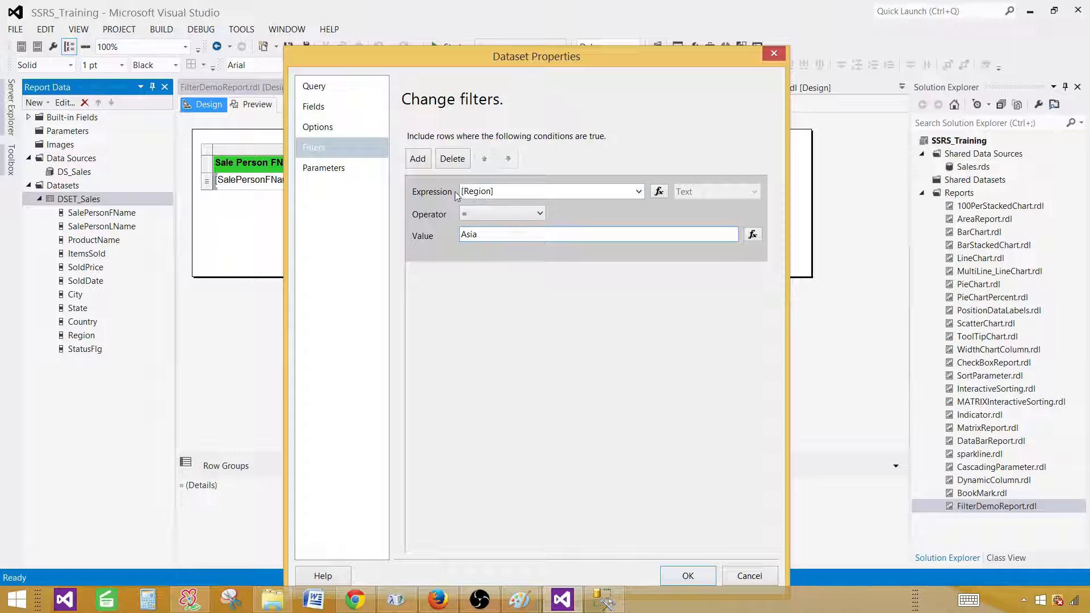
{"action": "left_click", "coordinate": [507, 190]}
{"action": "left_click_drag", "start_coordinate": [519, 190], "coordinate": [456, 187]}
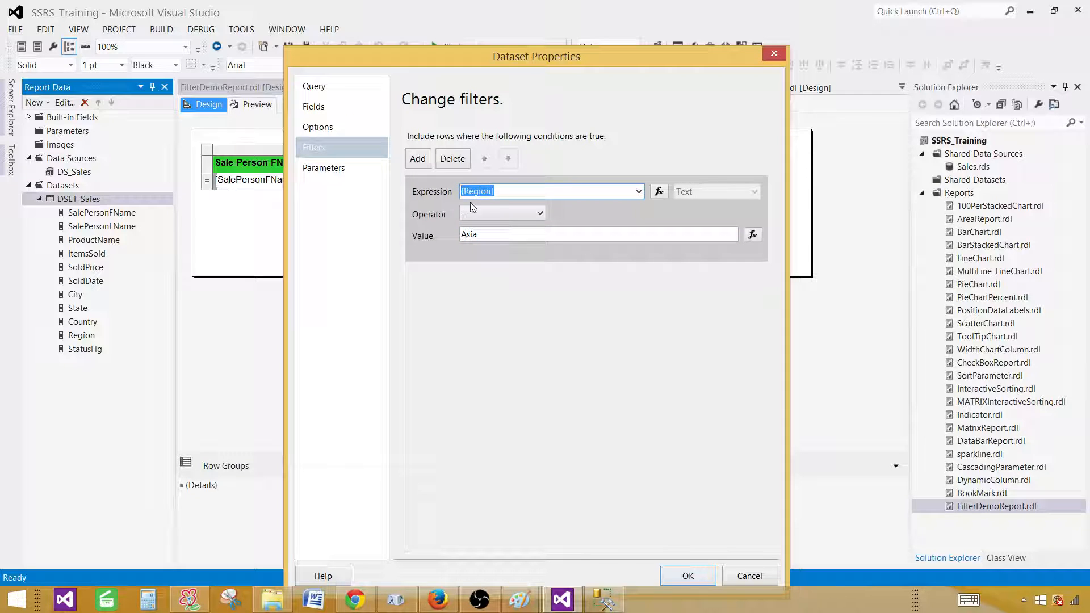
{"action": "left_click_drag", "start_coordinate": [485, 234], "coordinate": [452, 245]}
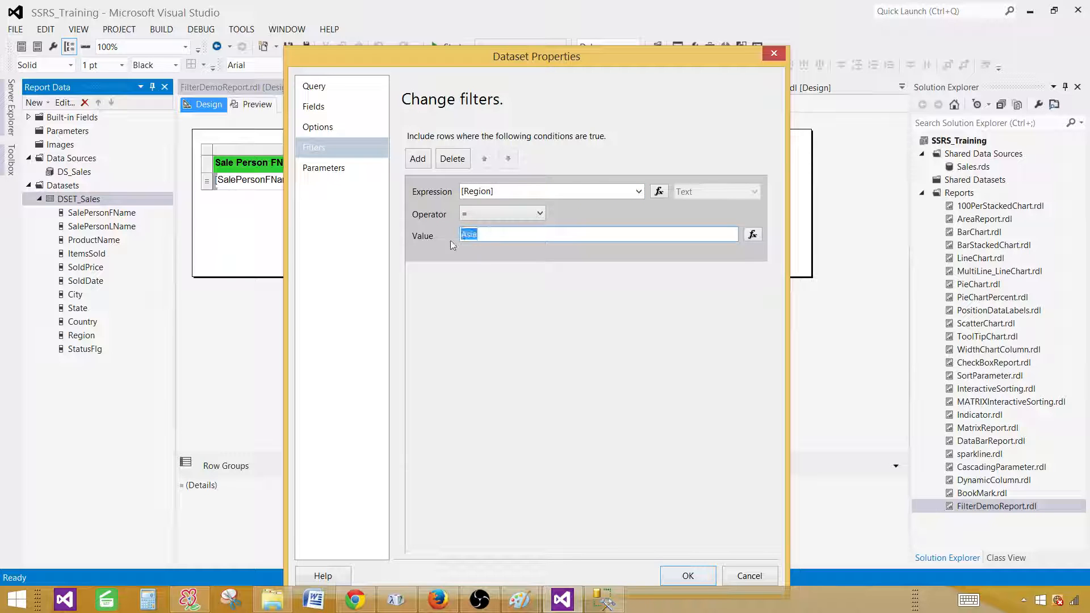
{"action": "left_click", "coordinate": [675, 576]}
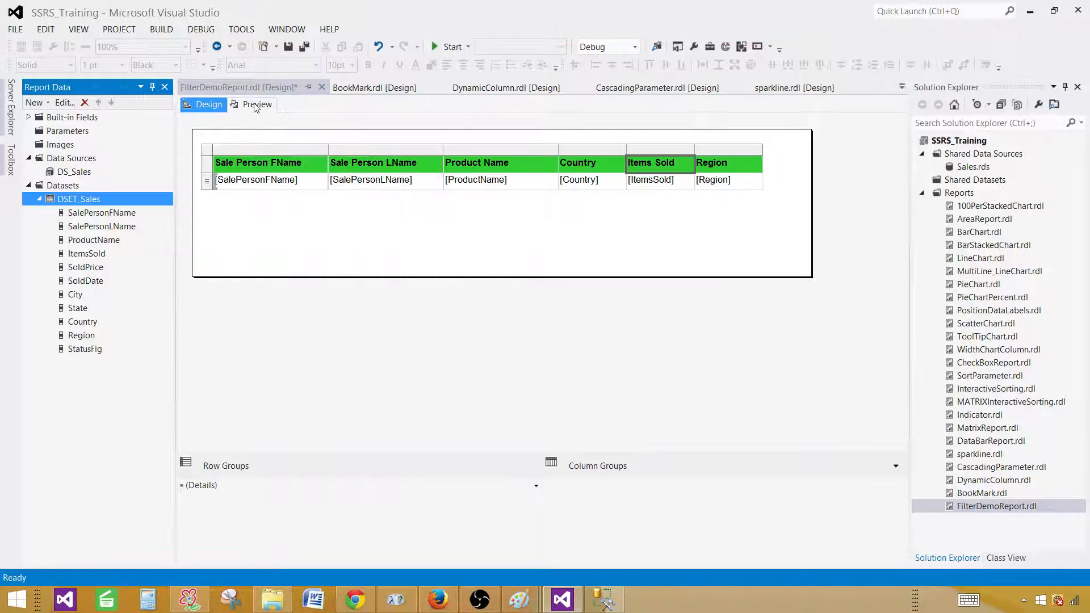
Step: Preview the report filtered to the Asia region, close the Error List and return to the design view
{"action": "left_click", "coordinate": [254, 104]}
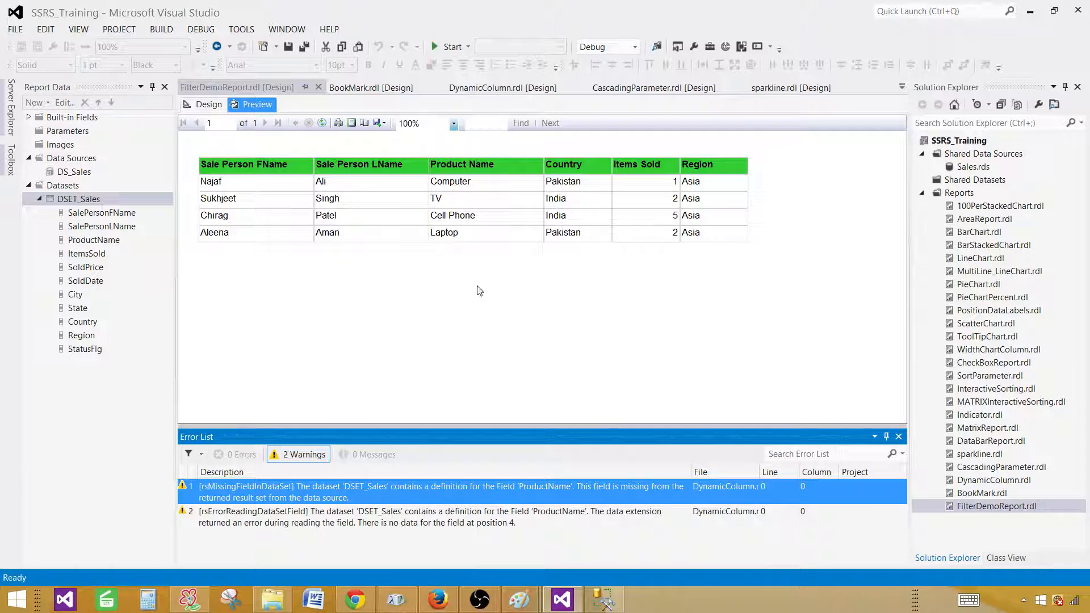
{"action": "left_click", "coordinate": [899, 437]}
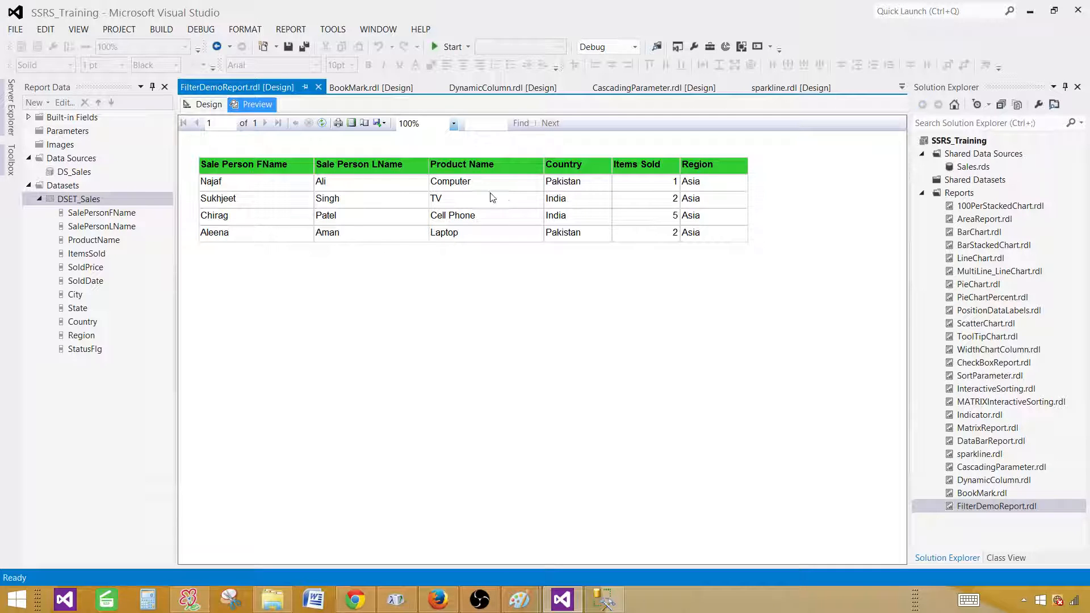
{"action": "left_click", "coordinate": [216, 104]}
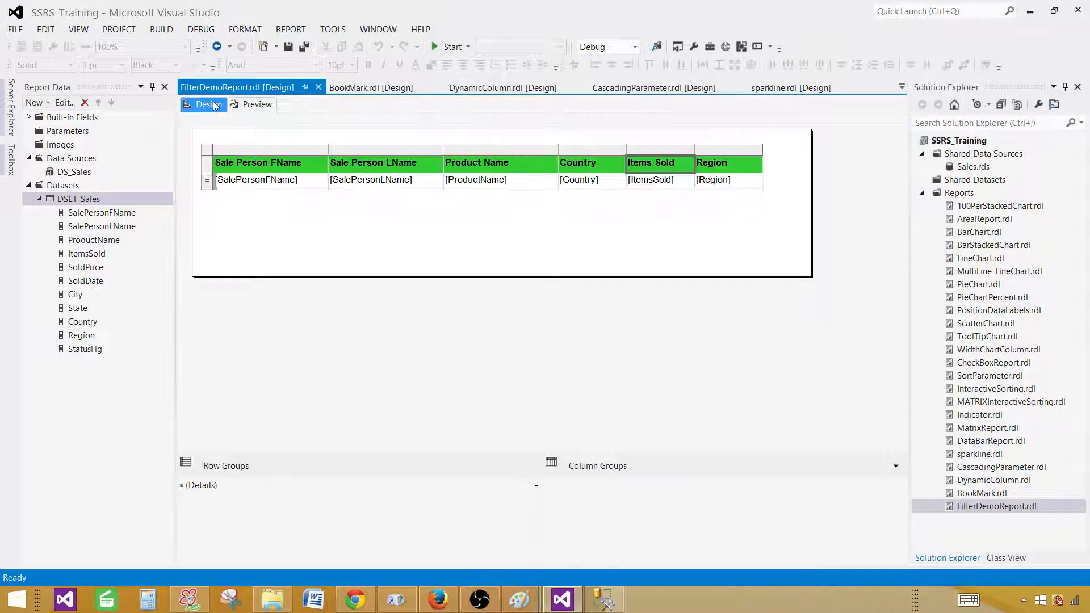
Step: Add a second filter to the DSET_Sales dataset with Country equal to India, and preview the report
{"action": "right_click", "coordinate": [94, 199]}
{"action": "left_click", "coordinate": [138, 267]}
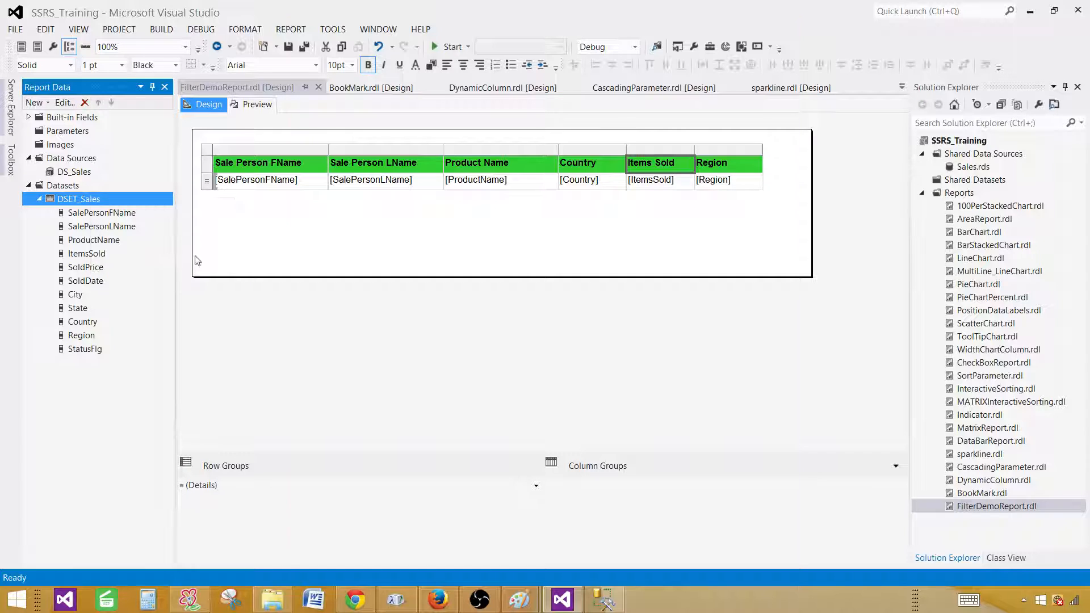
{"action": "left_click", "coordinate": [324, 122]}
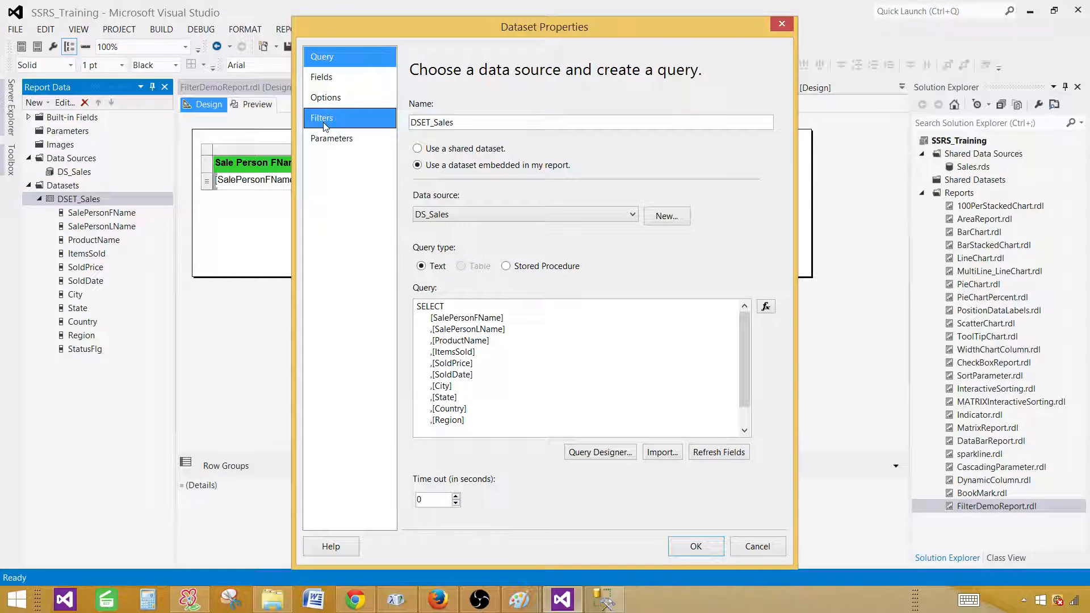
{"action": "left_click", "coordinate": [425, 131]}
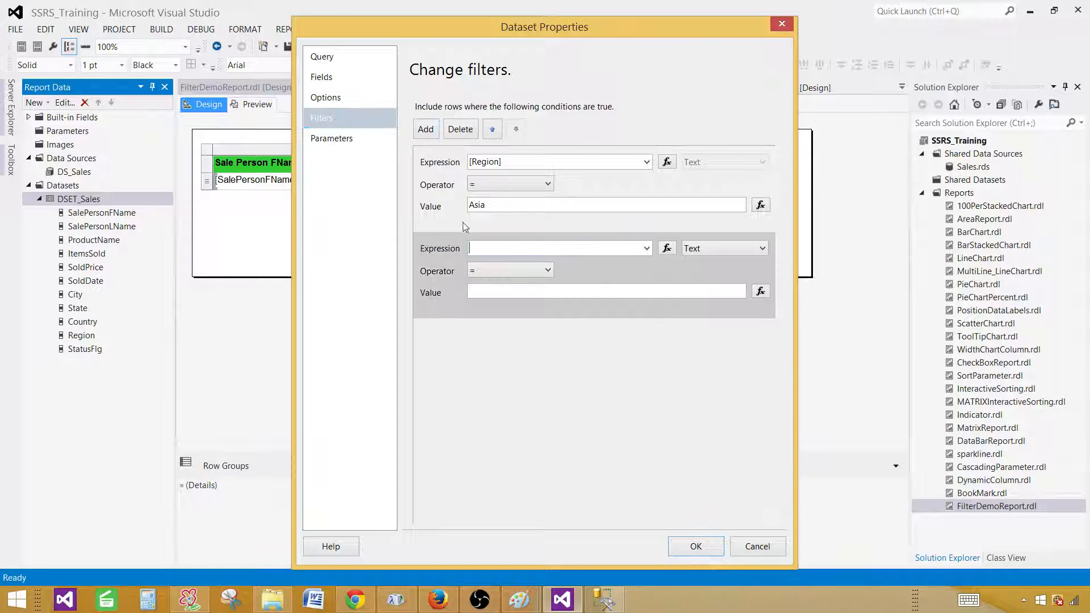
{"action": "left_click", "coordinate": [646, 250]}
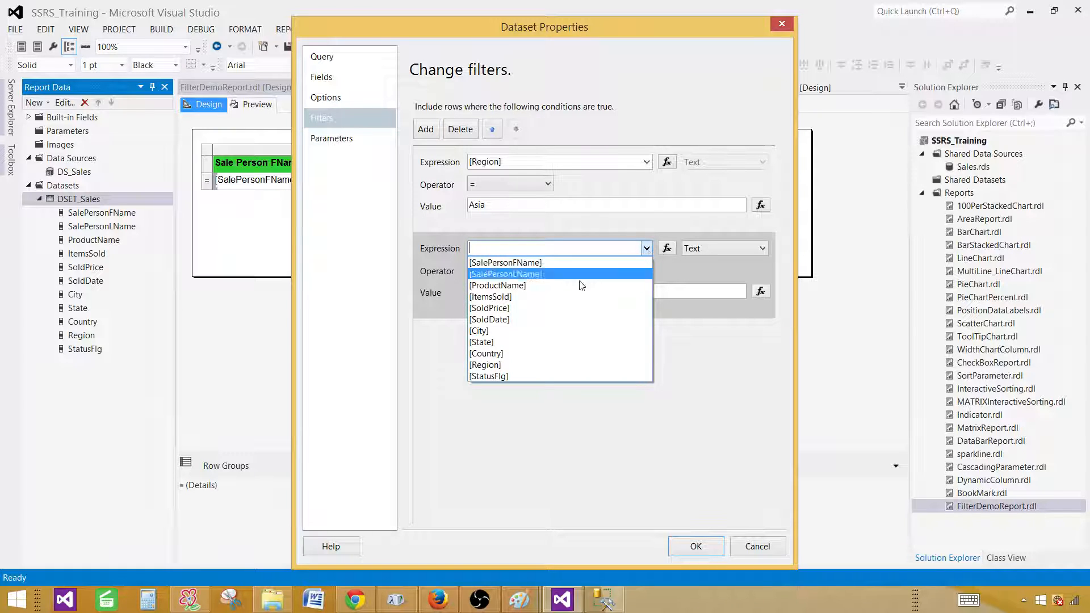
{"action": "left_click", "coordinate": [518, 353]}
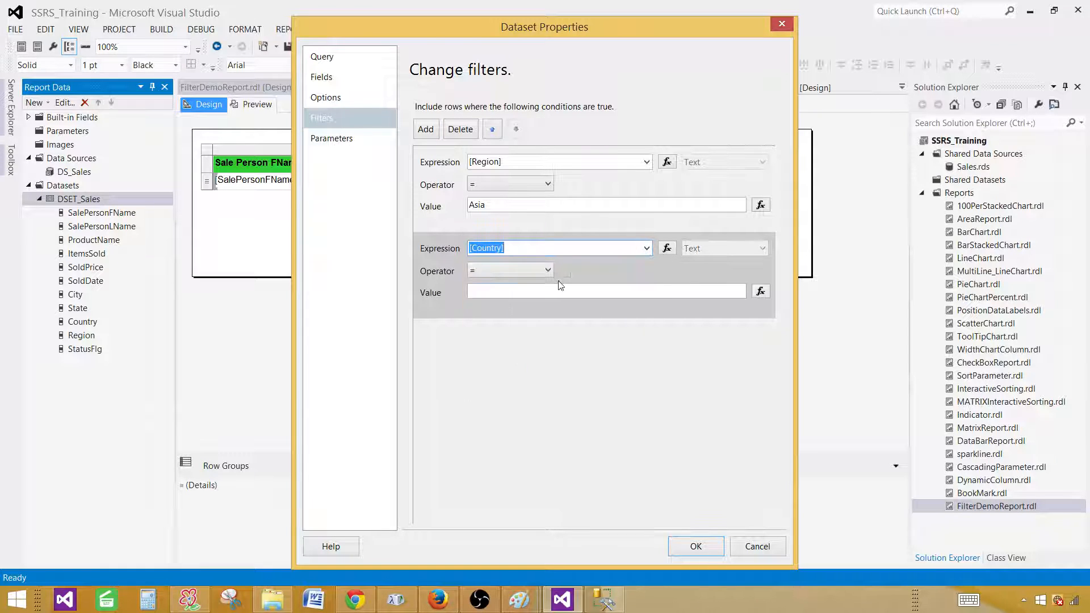
{"action": "left_click", "coordinate": [522, 291]}
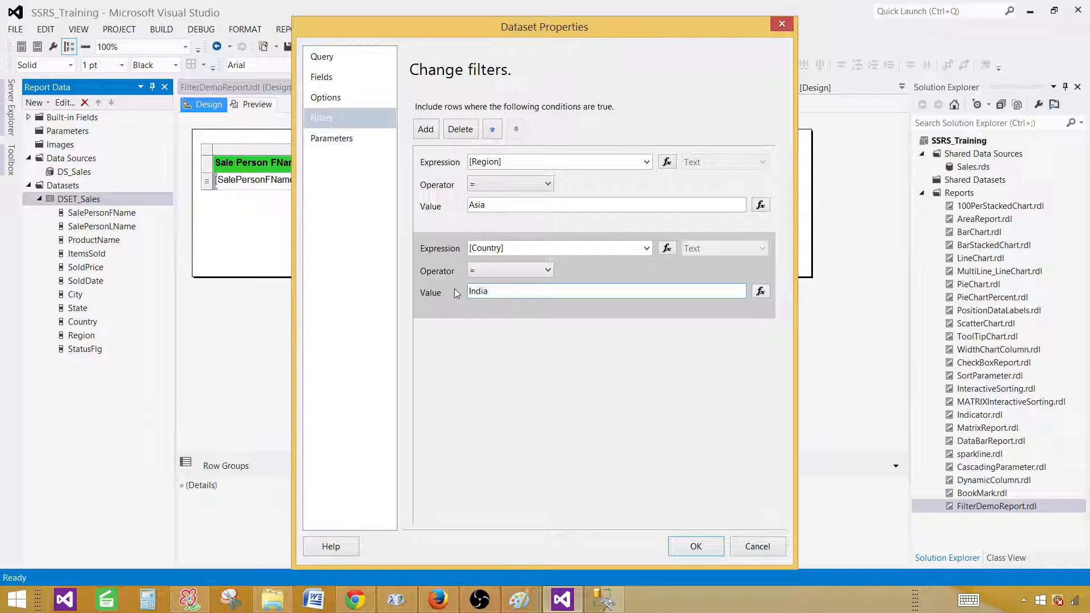
{"action": "left_click", "coordinate": [672, 554]}
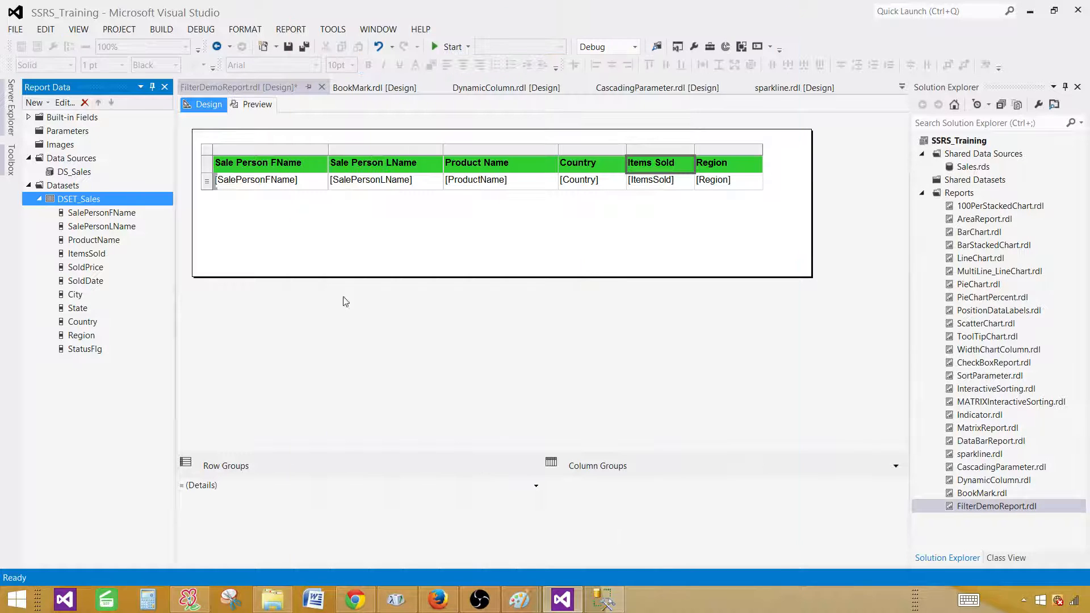
{"action": "left_click", "coordinate": [253, 103]}
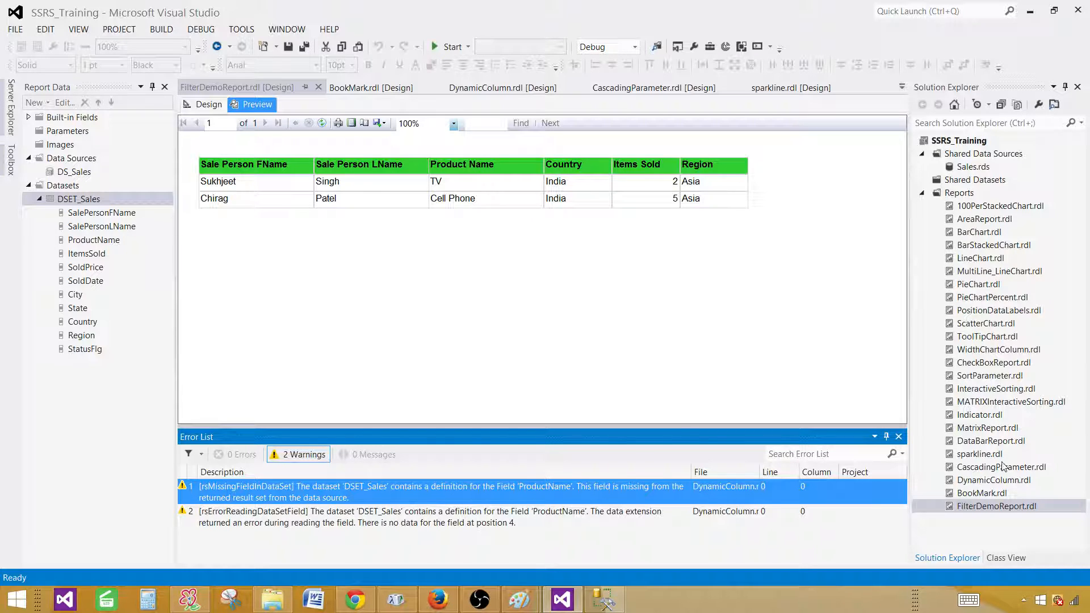
Step: Close the Error List, return to the design view and delete the Region and Country filters from the DSET_Sales dataset
{"action": "left_click", "coordinate": [899, 436]}
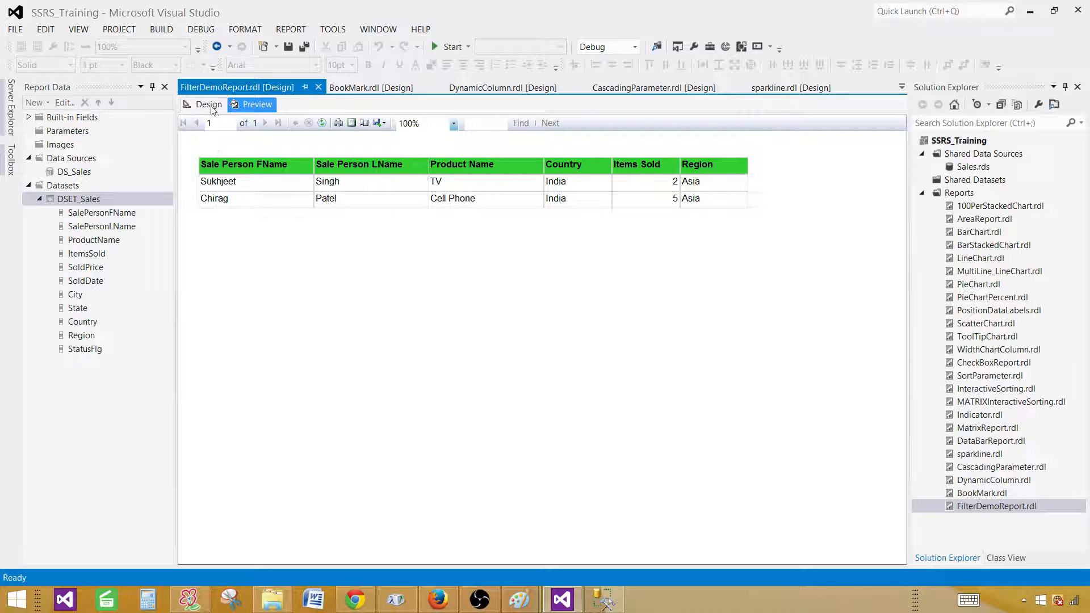
{"action": "left_click", "coordinate": [209, 104]}
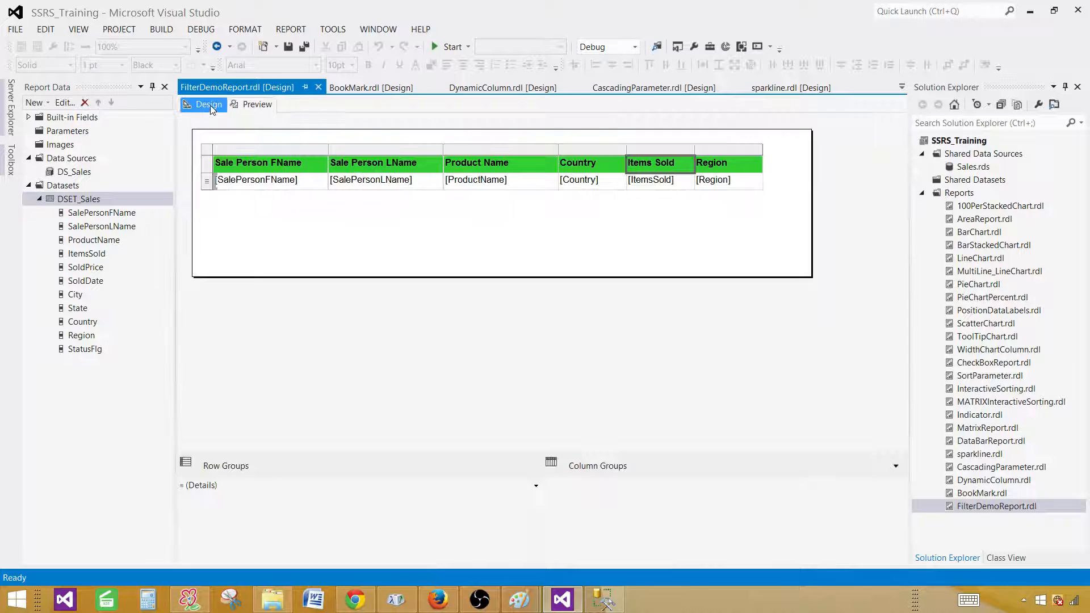
{"action": "right_click", "coordinate": [76, 203]}
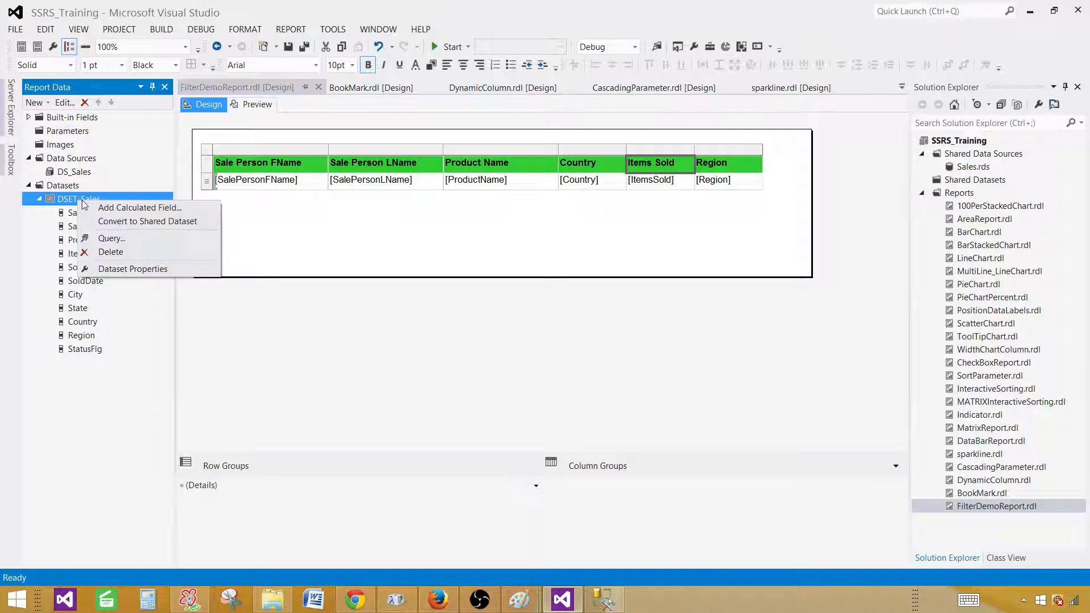
{"action": "left_click", "coordinate": [116, 269]}
{"action": "left_click", "coordinate": [321, 118]}
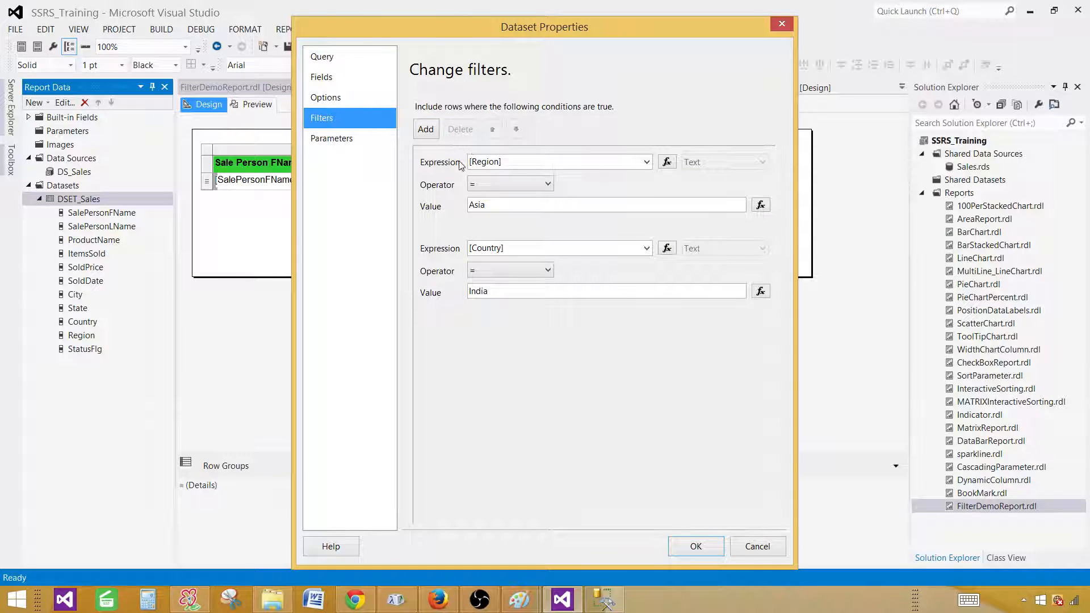
{"action": "left_click", "coordinate": [549, 161]}
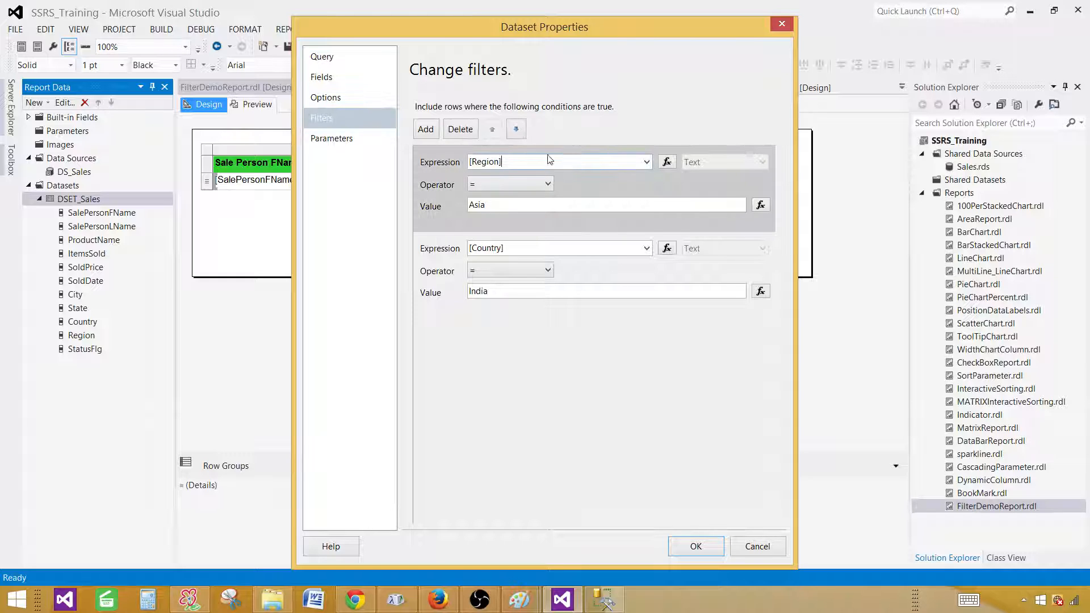
{"action": "left_click", "coordinate": [460, 130]}
{"action": "left_click", "coordinate": [460, 130]}
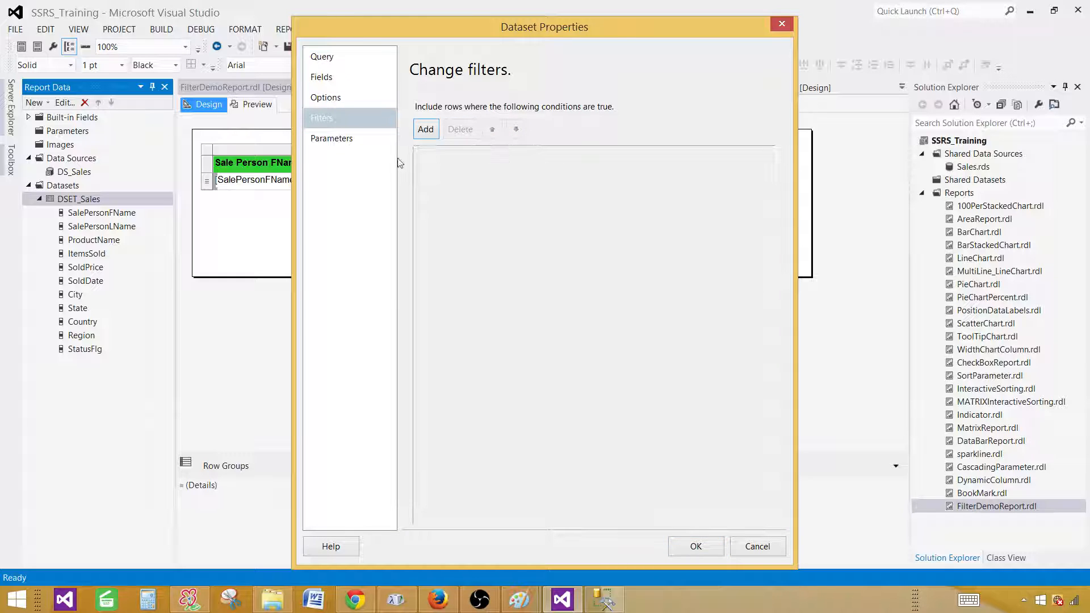
{"action": "left_click", "coordinate": [683, 547]}
Step: Preview the report without dataset filters, close the Error List and return to the design view
{"action": "left_click", "coordinate": [249, 105]}
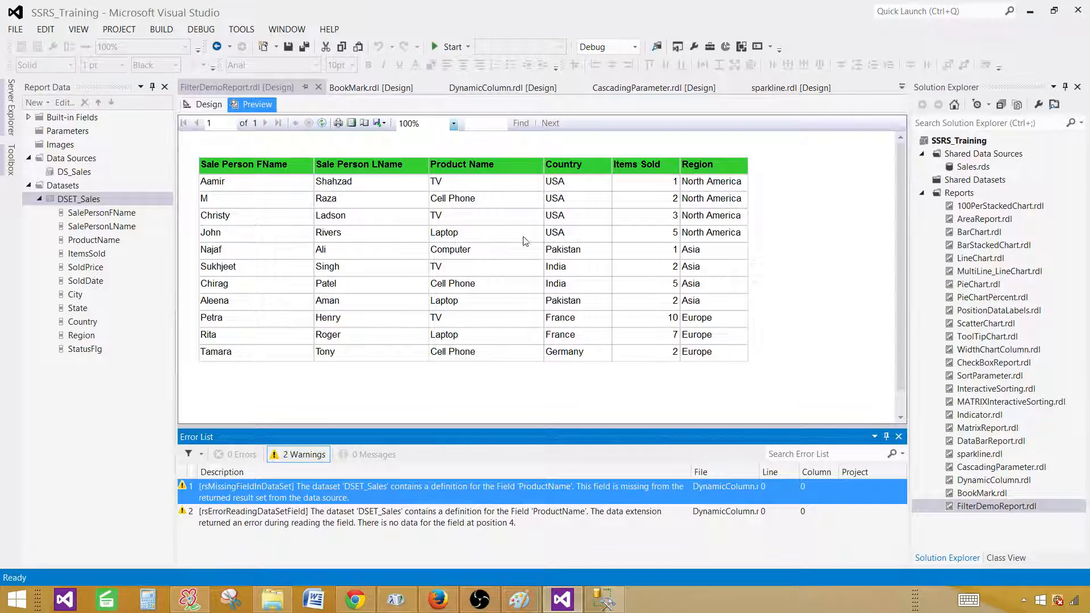
{"action": "left_click", "coordinate": [448, 133]}
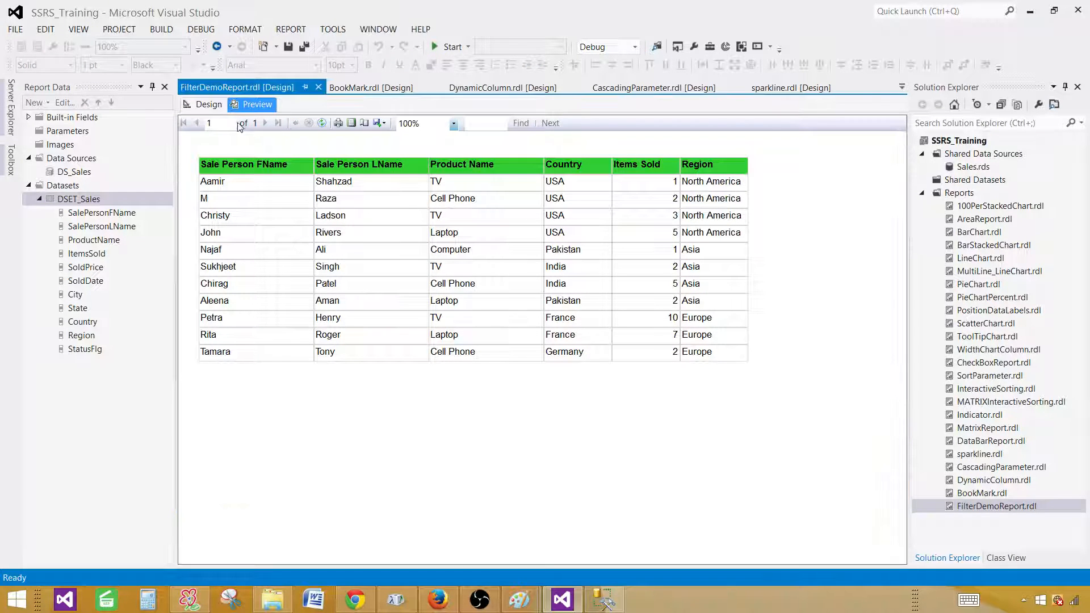
{"action": "left_click", "coordinate": [210, 105]}
Step: Add a filter on the Region field in the sales table's Tablix properties
{"action": "left_click", "coordinate": [277, 149]}
{"action": "right_click", "coordinate": [256, 149]}
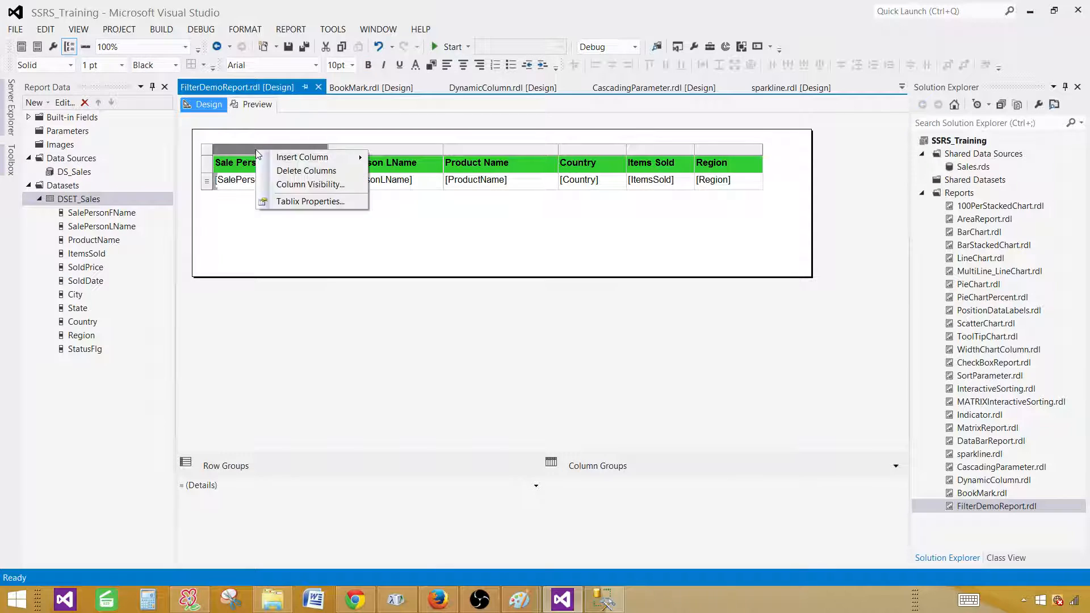
{"action": "left_click", "coordinate": [309, 202]}
{"action": "left_click", "coordinate": [336, 102]}
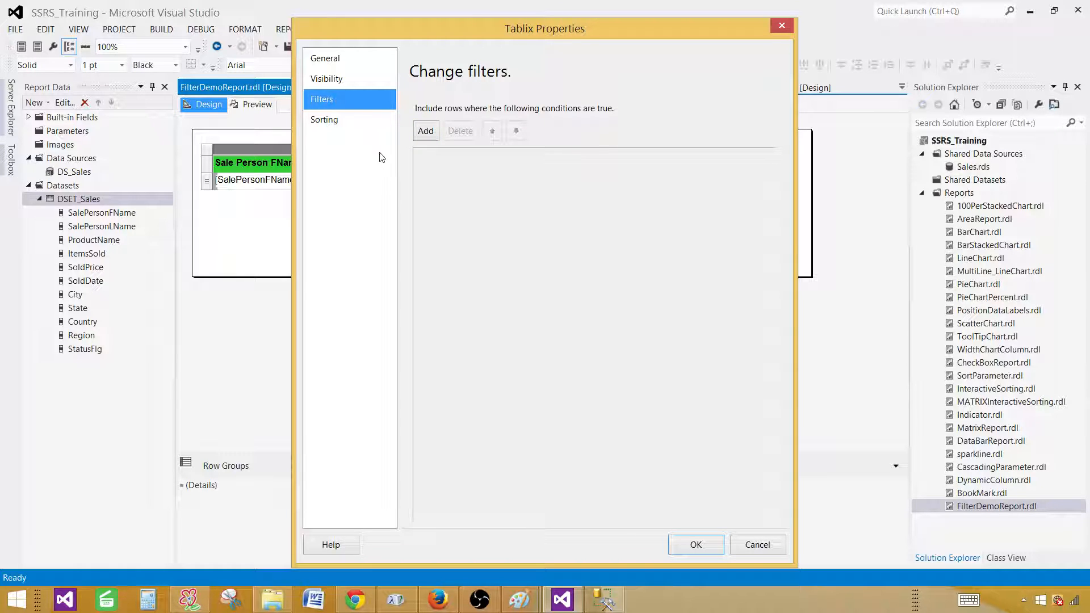
{"action": "left_click", "coordinate": [423, 131]}
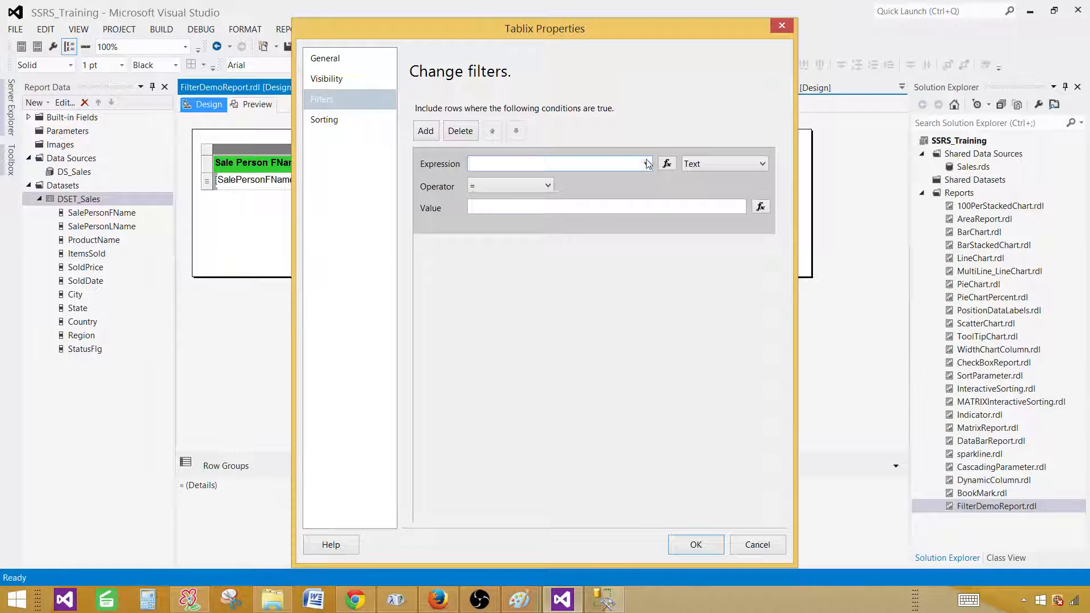
{"action": "left_click", "coordinate": [647, 164]}
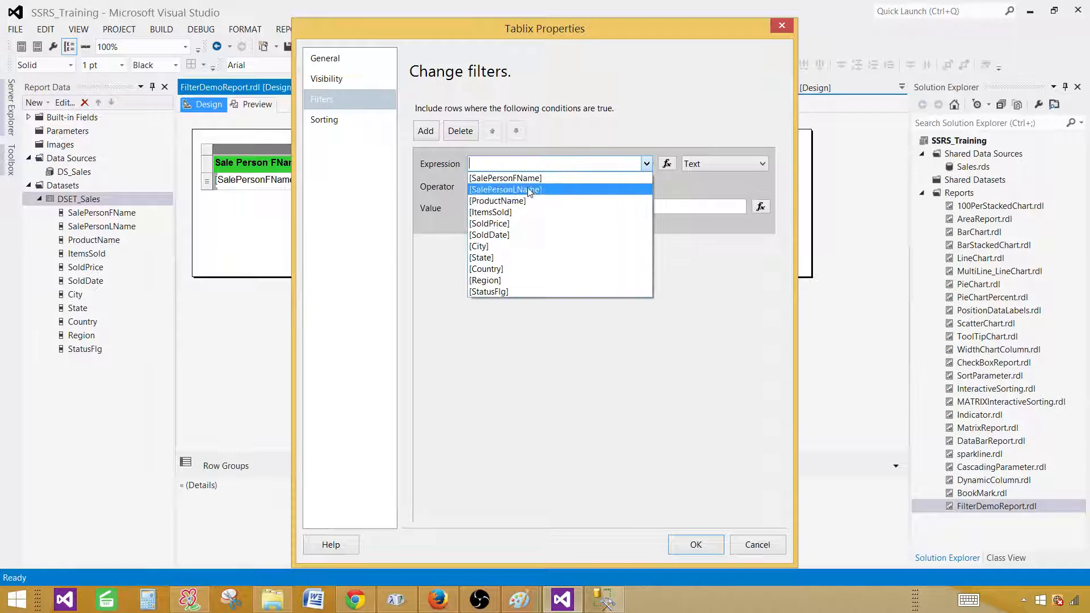
{"action": "left_click", "coordinate": [504, 281]}
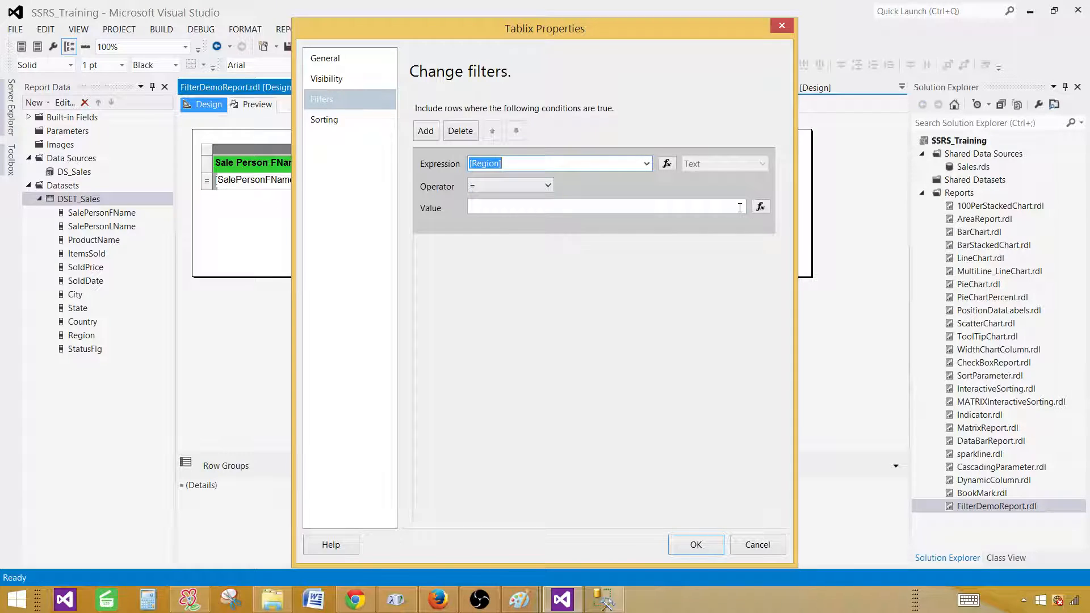
Step: Set the table's Region filter value to Europe, apply the Tablix properties and preview the report
{"action": "left_click", "coordinate": [710, 208]}
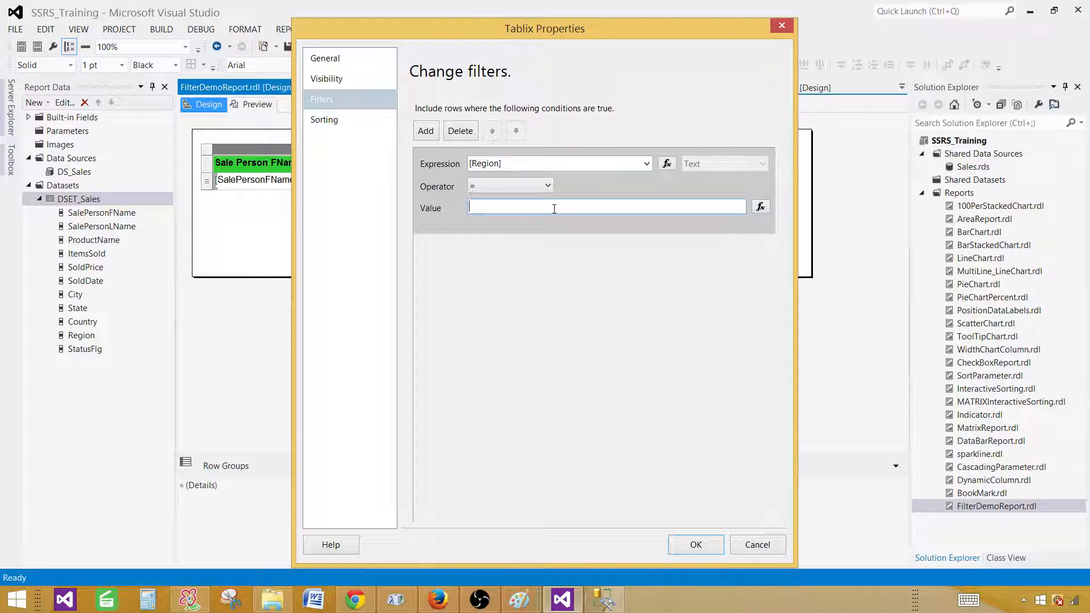
{"action": "type", "text": "Europe"}
{"action": "left_click", "coordinate": [695, 545]}
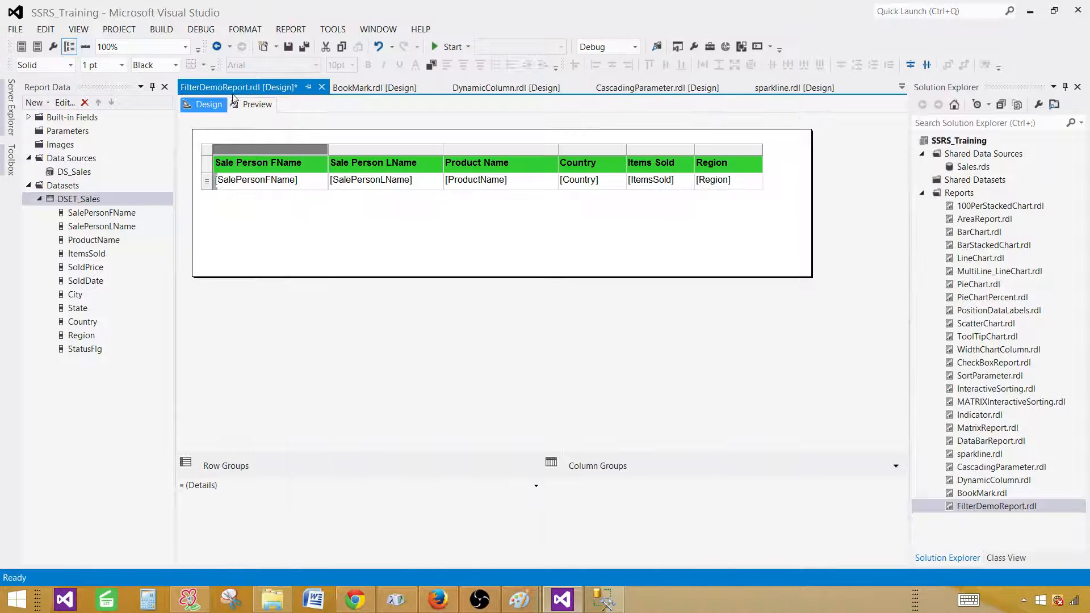
{"action": "left_click", "coordinate": [249, 105]}
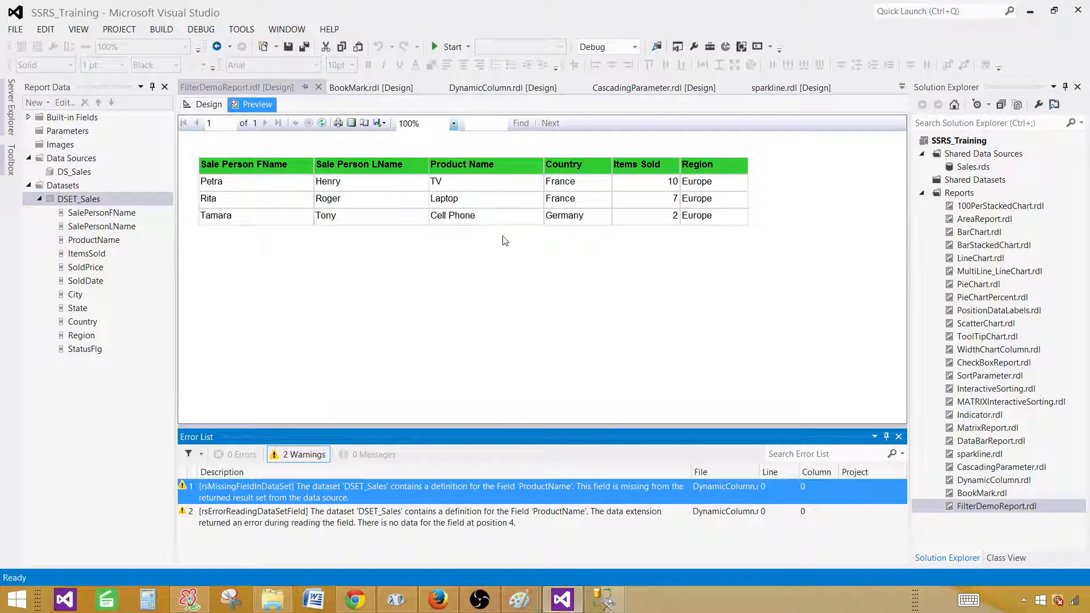
Step: Return to the design view, delete the table's Region filter in the Tablix properties and preview the report
{"action": "left_click", "coordinate": [208, 104]}
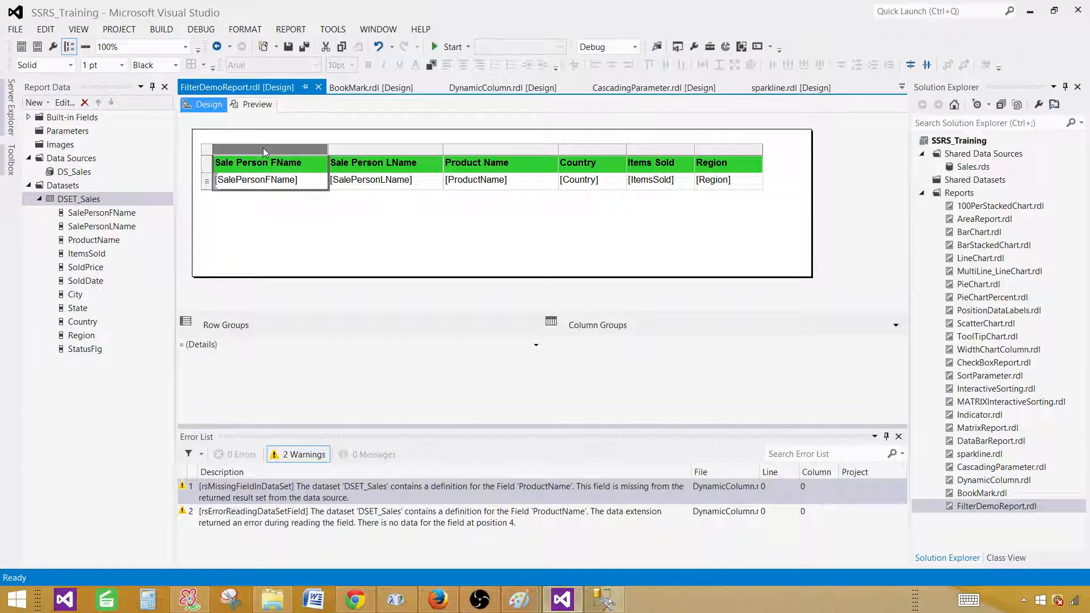
{"action": "right_click", "coordinate": [264, 147]}
{"action": "left_click", "coordinate": [309, 197]}
{"action": "left_click", "coordinate": [333, 101]}
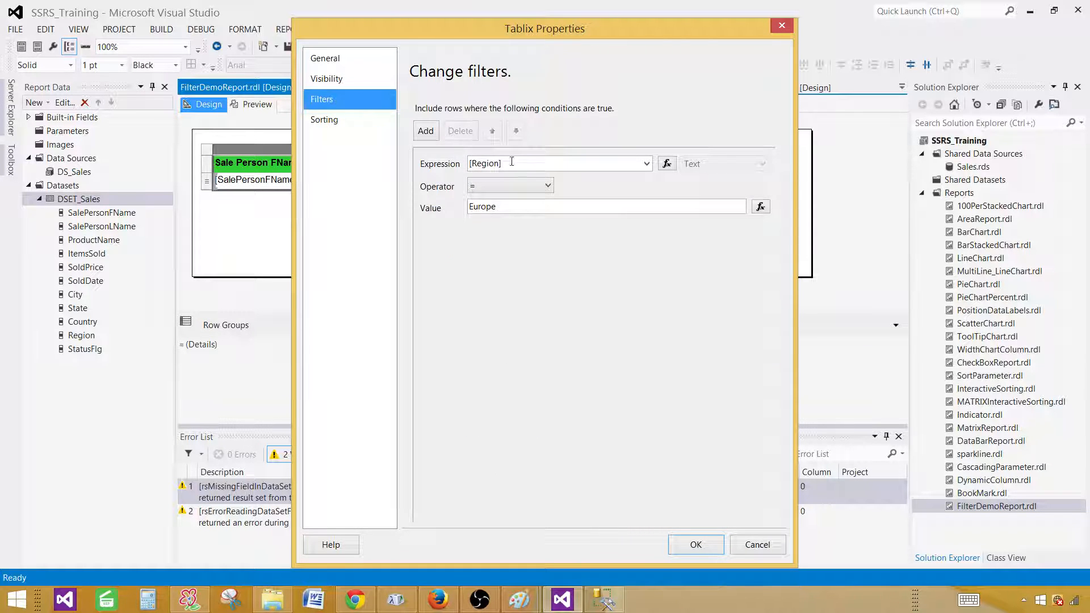
{"action": "left_click", "coordinate": [511, 162]}
{"action": "left_click", "coordinate": [460, 131]}
{"action": "left_click", "coordinate": [675, 546]}
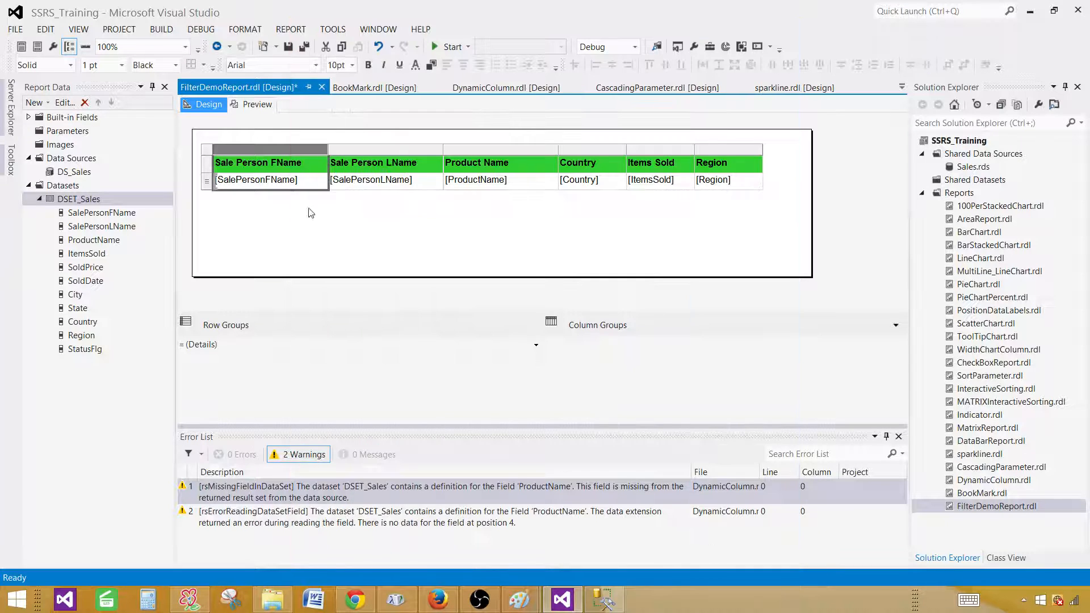
{"action": "left_click", "coordinate": [254, 105]}
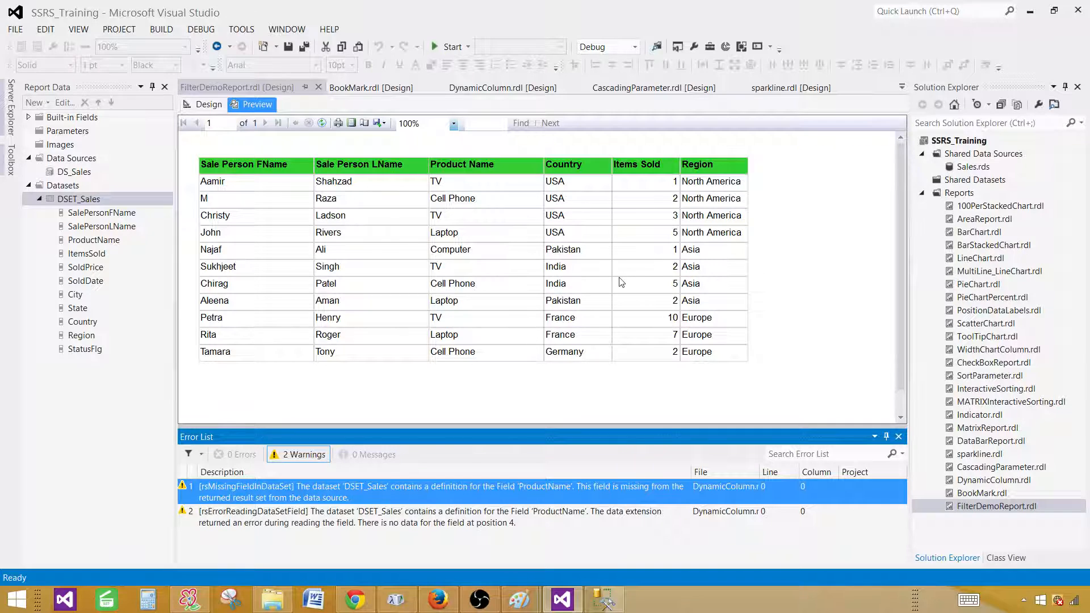
Step: Return to the design view and add a filter on the ItemsSold field in the table's Tablix properties
{"action": "left_click", "coordinate": [204, 104]}
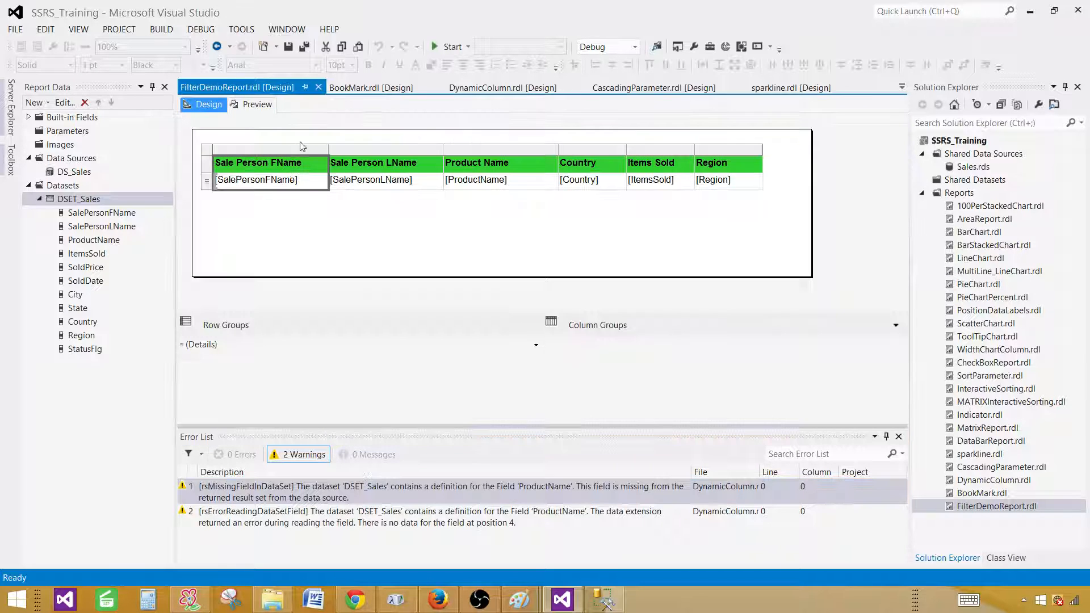
{"action": "left_click", "coordinate": [278, 152]}
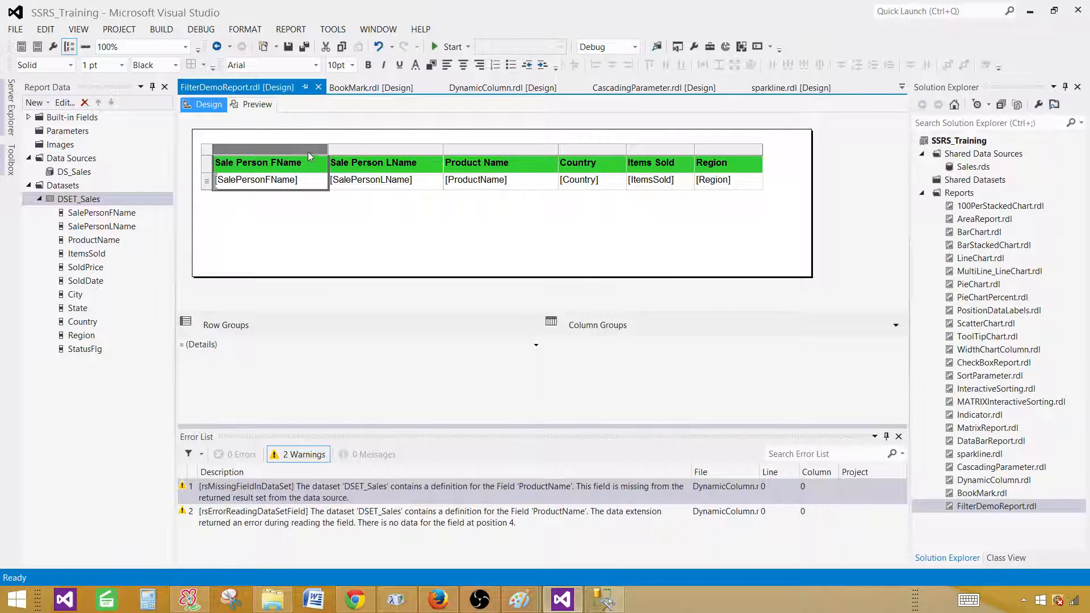
{"action": "right_click", "coordinate": [308, 151]}
{"action": "left_click", "coordinate": [349, 205]}
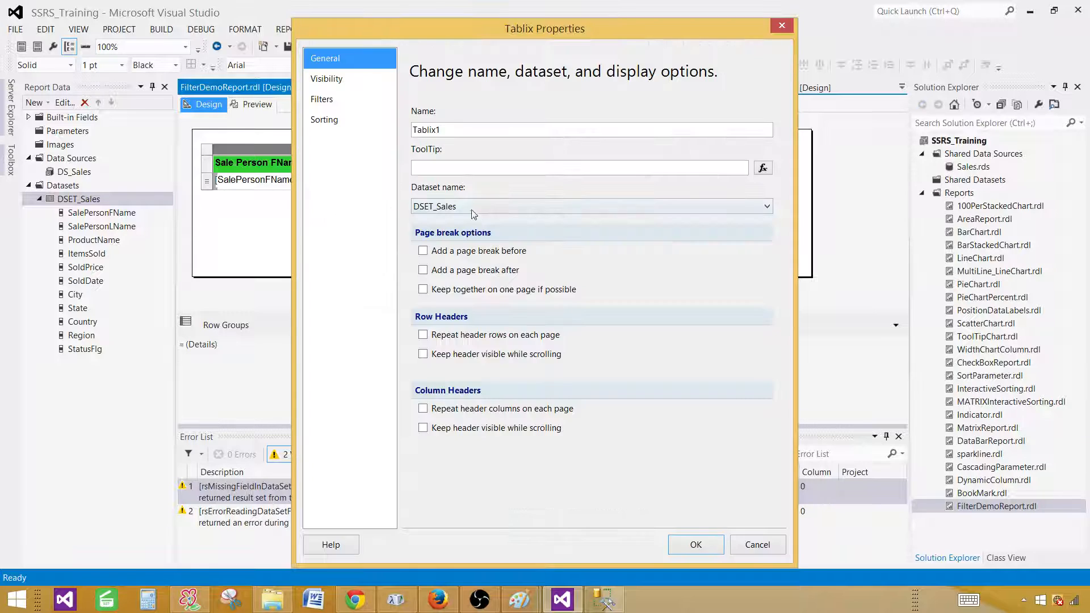
{"action": "left_click", "coordinate": [325, 100]}
{"action": "left_click", "coordinate": [425, 131]}
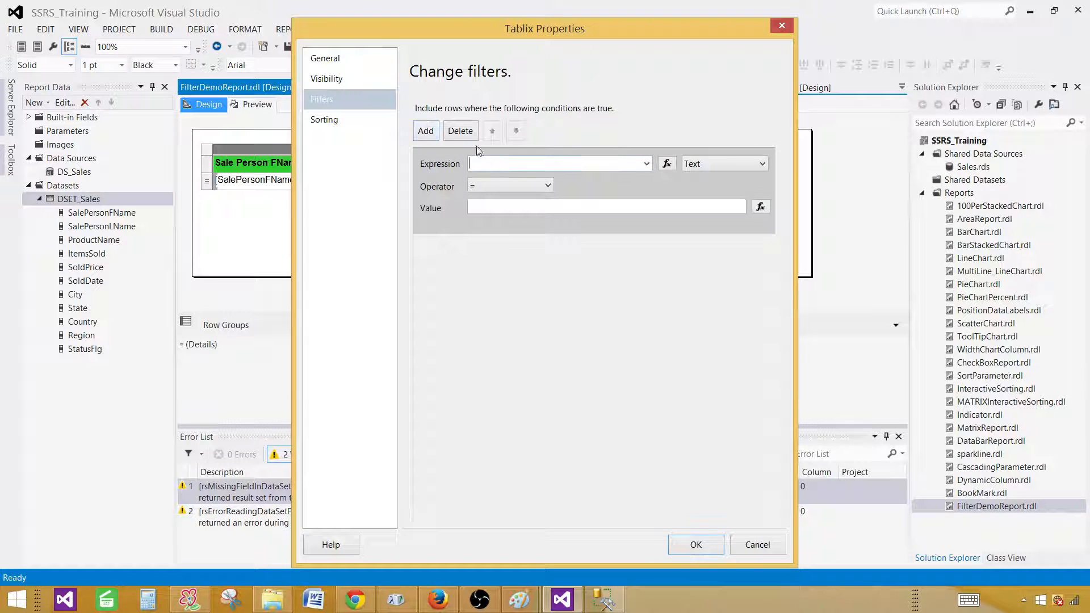
{"action": "left_click", "coordinate": [646, 164]}
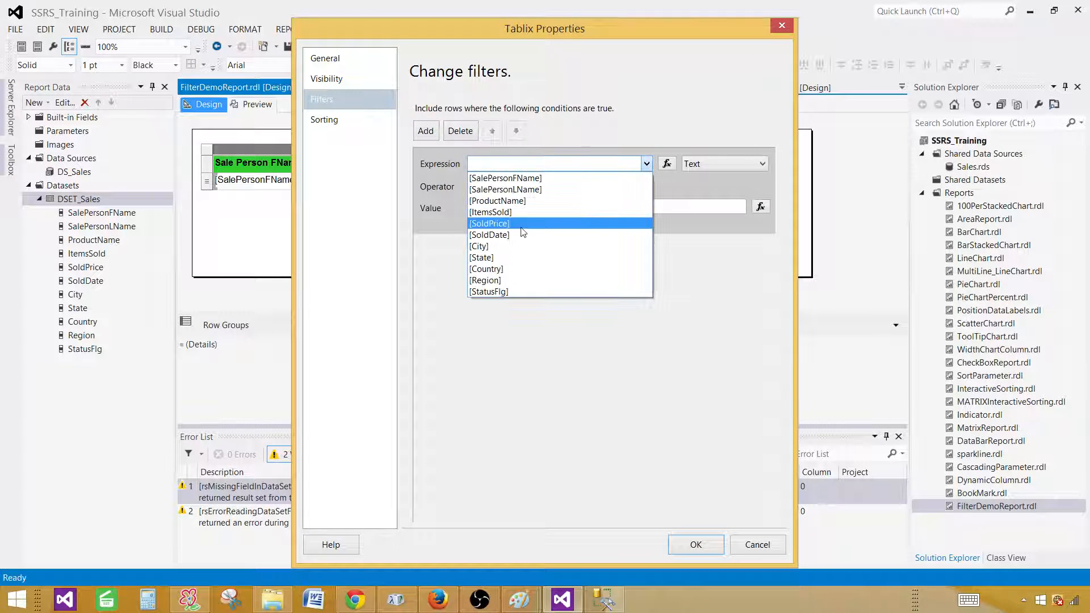
{"action": "left_click", "coordinate": [511, 212]}
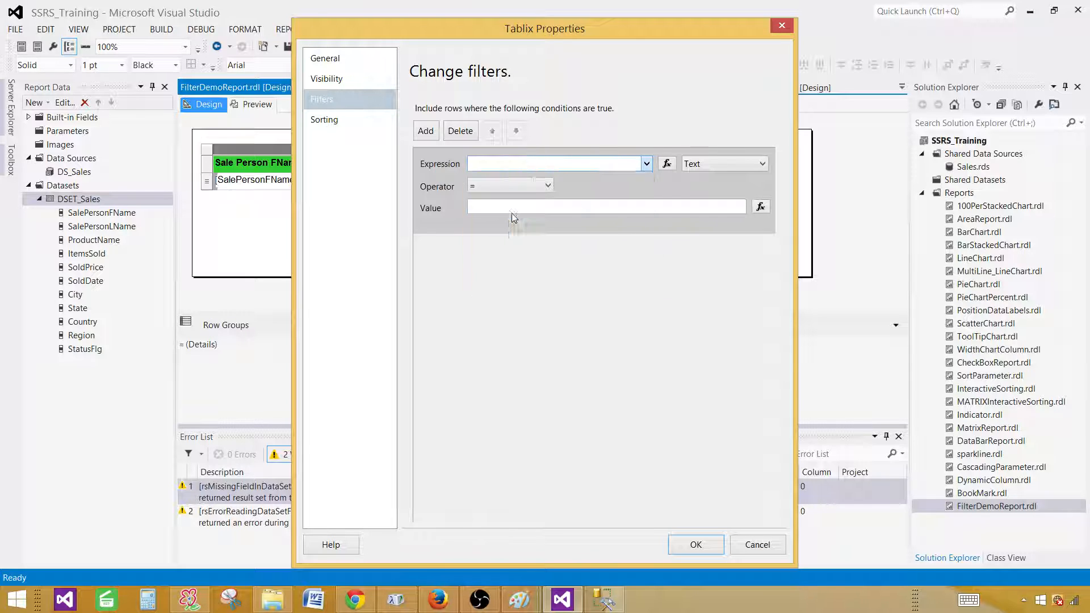
Step: Set the ItemsSold filter's operator to Top N with value 5, apply it and preview the report
{"action": "left_click", "coordinate": [543, 187]}
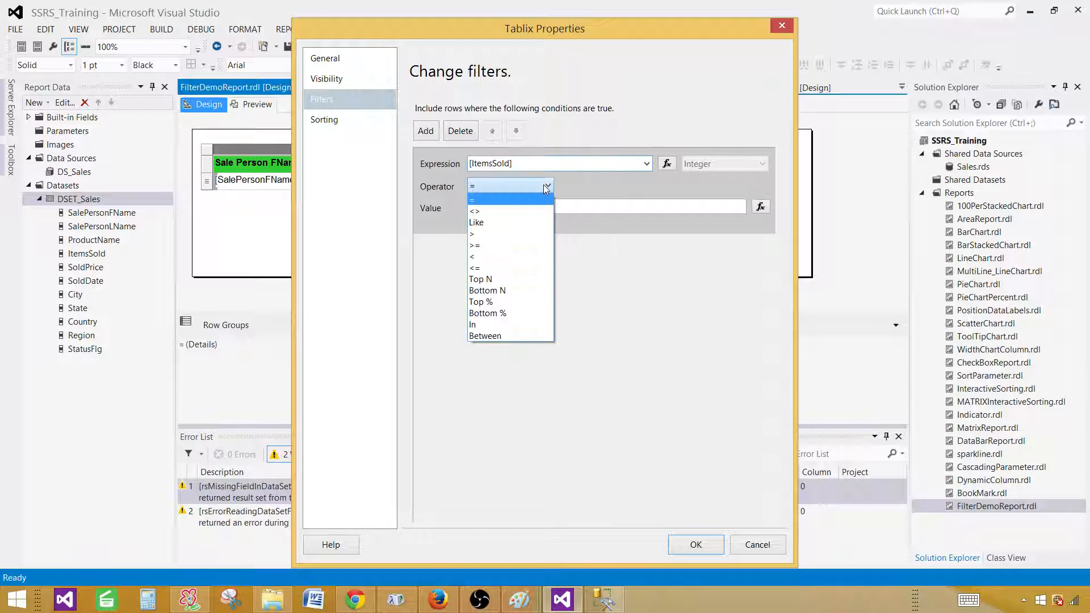
{"action": "left_click", "coordinate": [517, 279]}
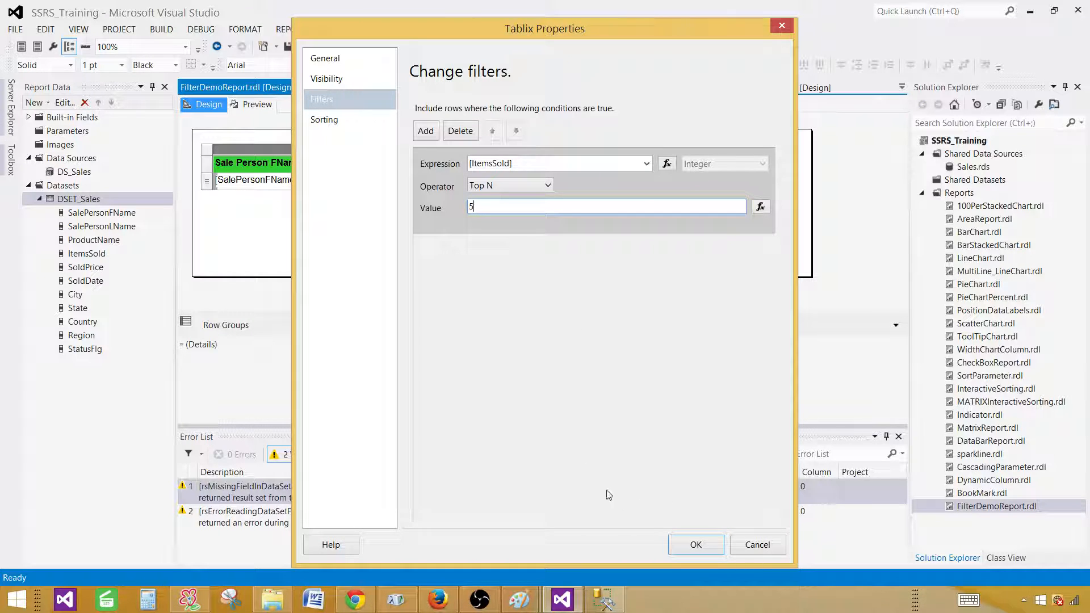
{"action": "left_click", "coordinate": [695, 544]}
{"action": "left_click", "coordinate": [255, 104]}
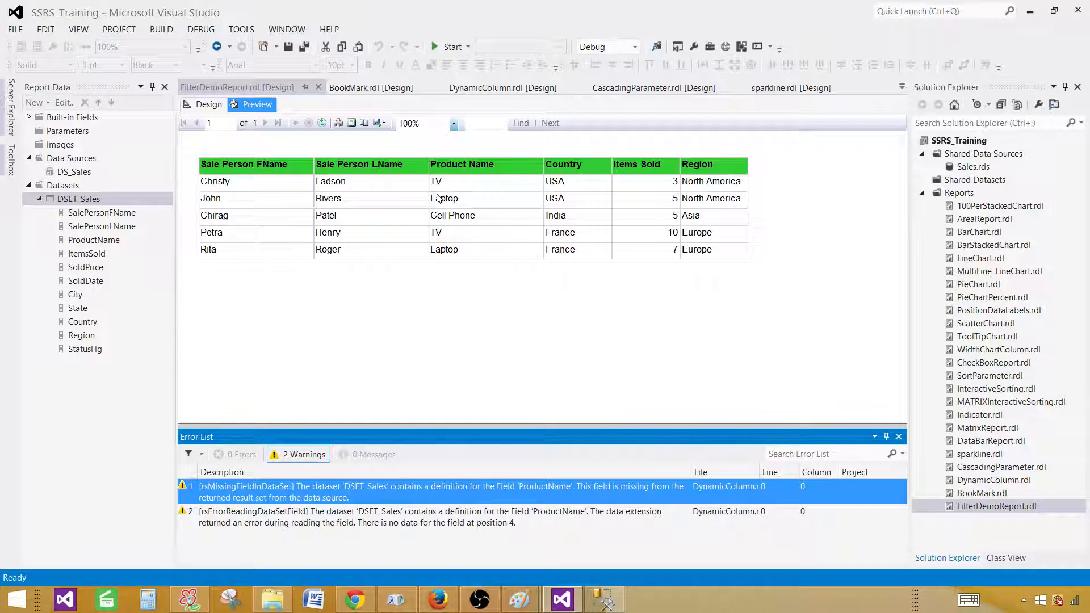
Step: Return to the design view and change the table's ItemsSold filter operator to Bottom N, applying the Tablix properties
{"action": "left_click", "coordinate": [211, 106]}
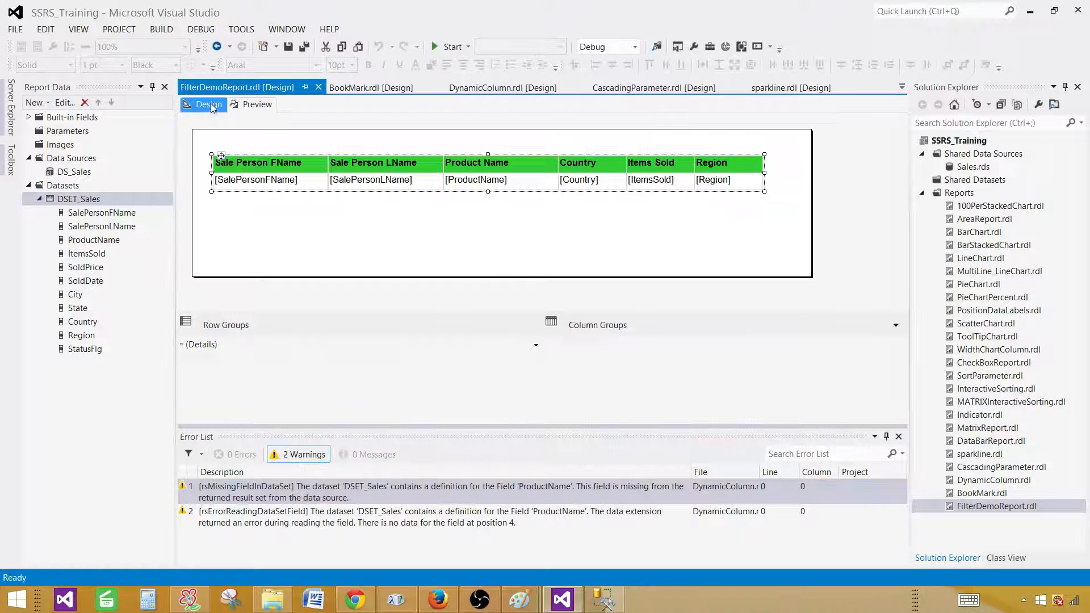
{"action": "left_click", "coordinate": [284, 150]}
{"action": "left_click", "coordinate": [290, 148]}
{"action": "right_click", "coordinate": [291, 147]}
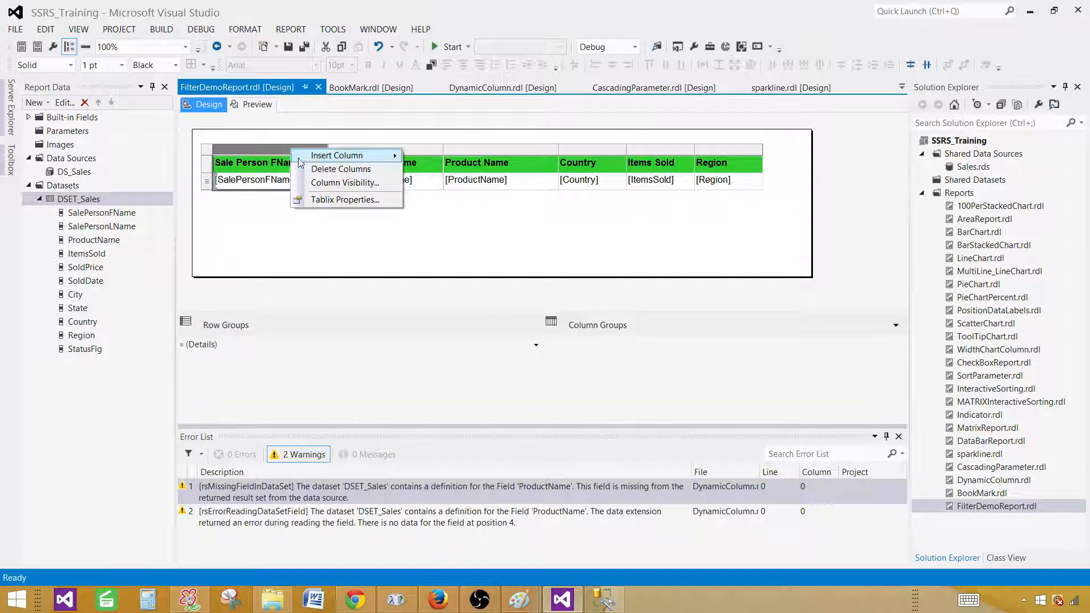
{"action": "left_click", "coordinate": [335, 197]}
{"action": "left_click", "coordinate": [322, 99]}
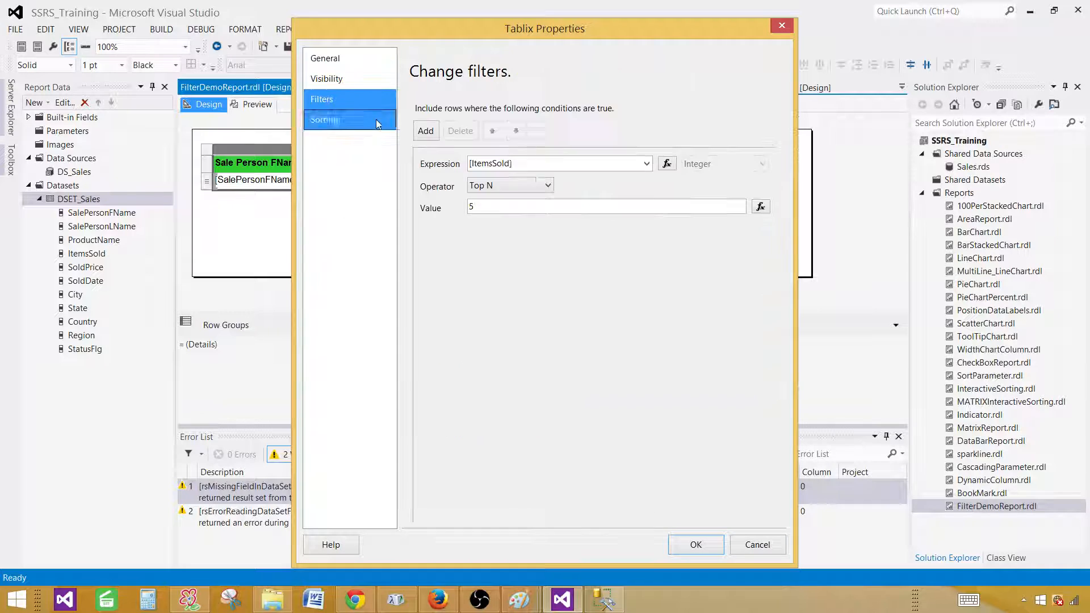
{"action": "left_click", "coordinate": [536, 187]}
{"action": "left_click", "coordinate": [536, 186]}
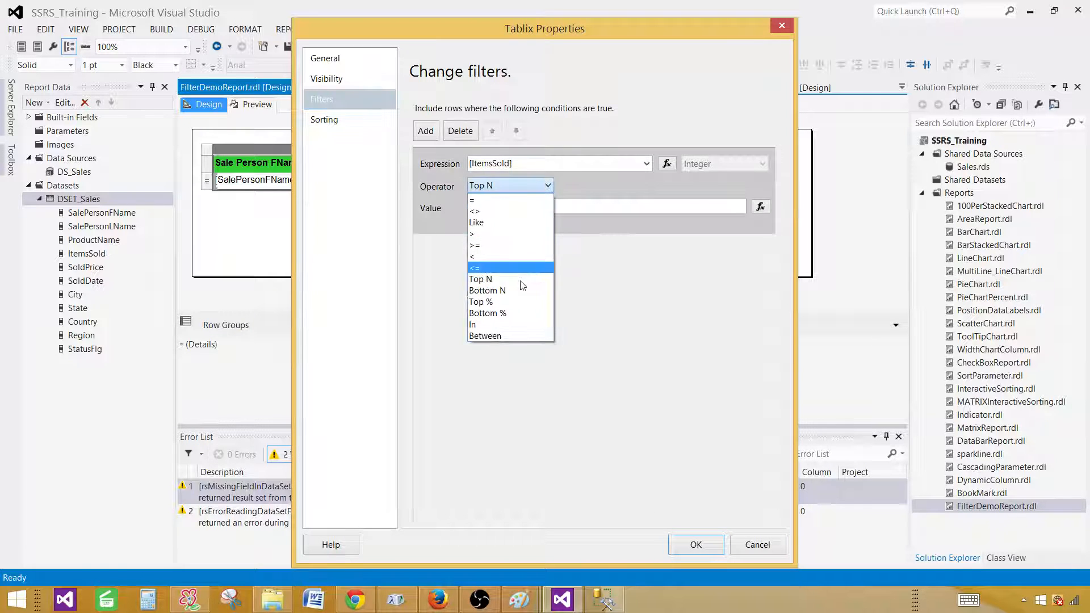
{"action": "left_click", "coordinate": [518, 288]}
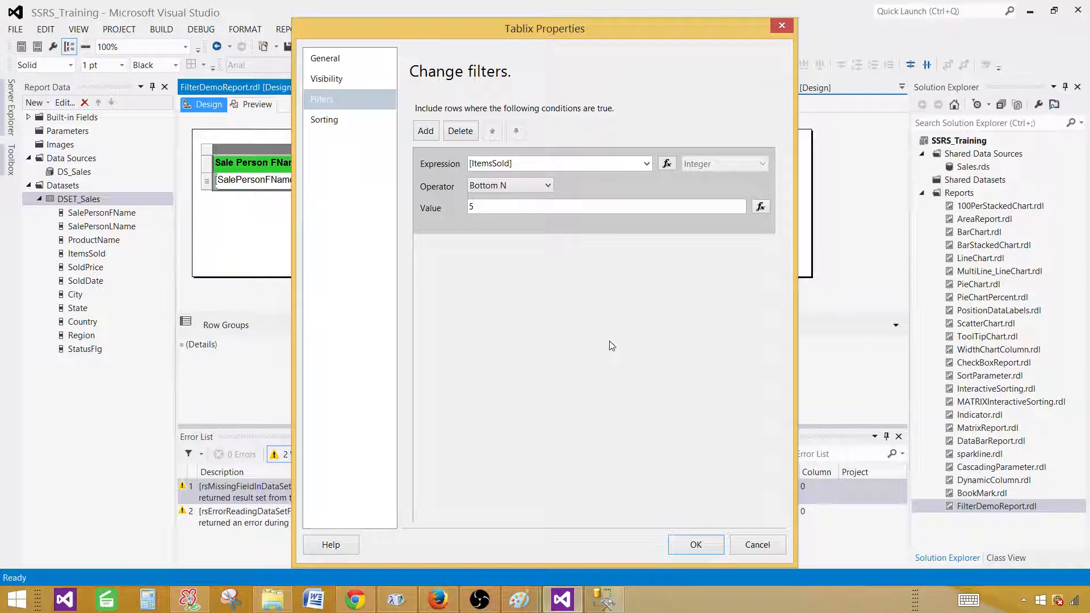
{"action": "left_click", "coordinate": [694, 543]}
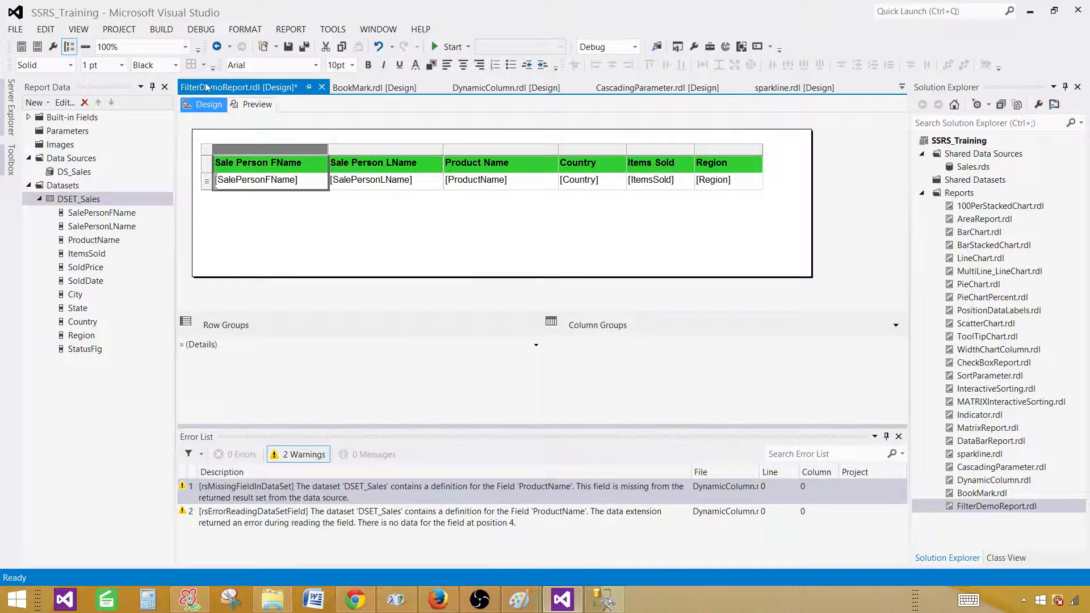
Step: Preview the report with the Bottom N filter, return to the design view and open the table's filter settings in the Tablix properties
{"action": "left_click", "coordinate": [265, 105]}
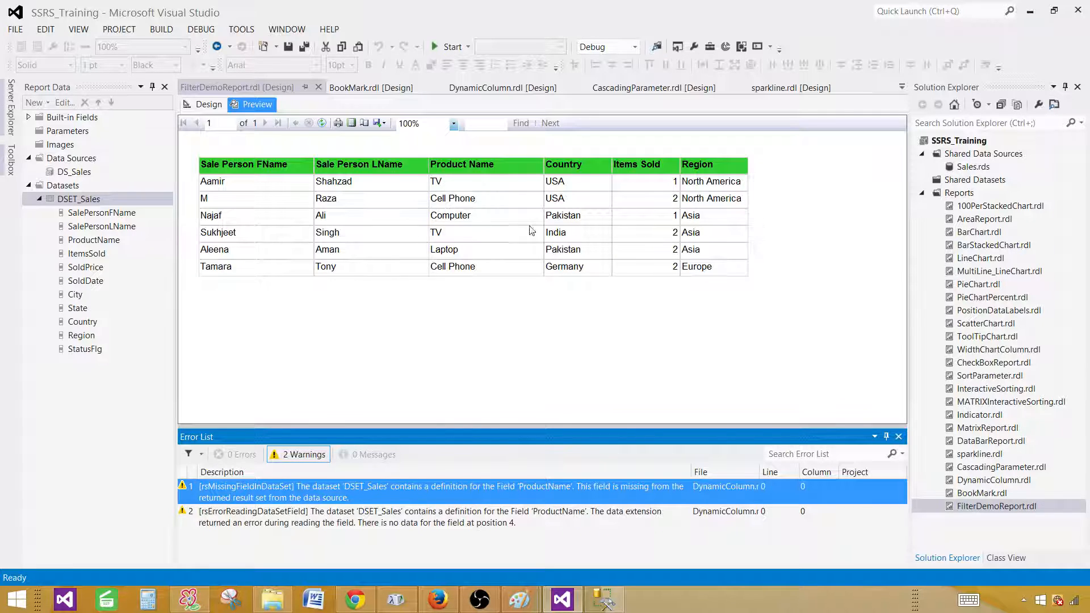
{"action": "left_click", "coordinate": [207, 106]}
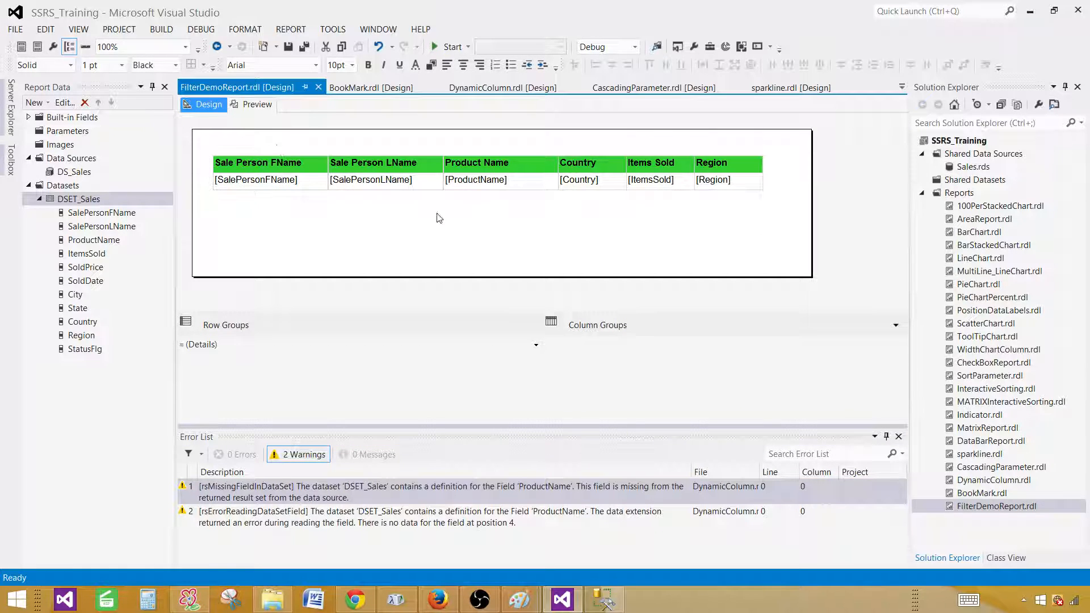
{"action": "left_click", "coordinate": [284, 162]}
{"action": "right_click", "coordinate": [296, 148]}
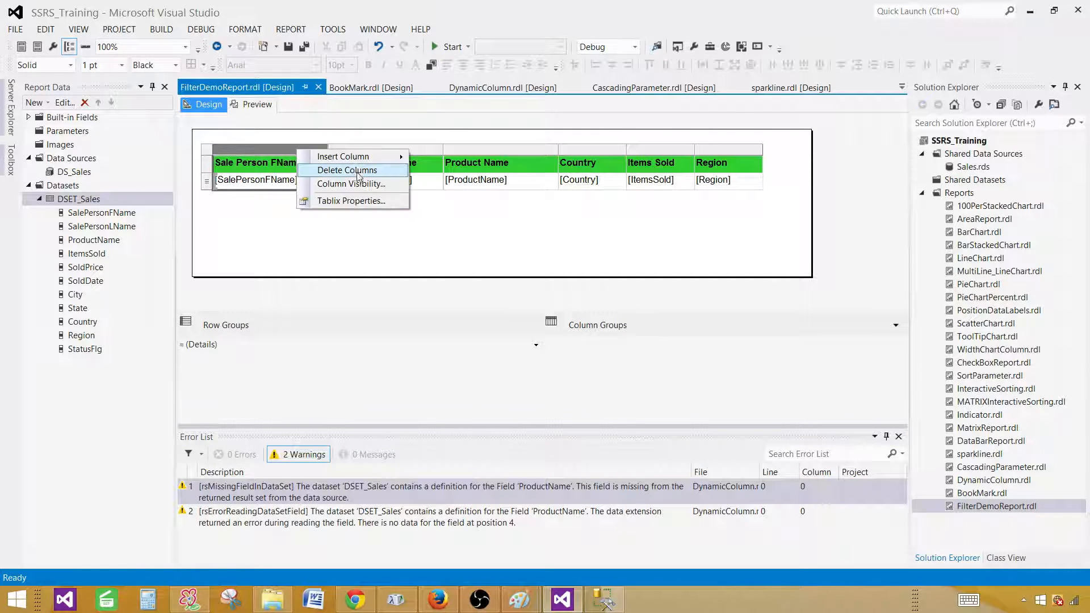
{"action": "left_click", "coordinate": [352, 201]}
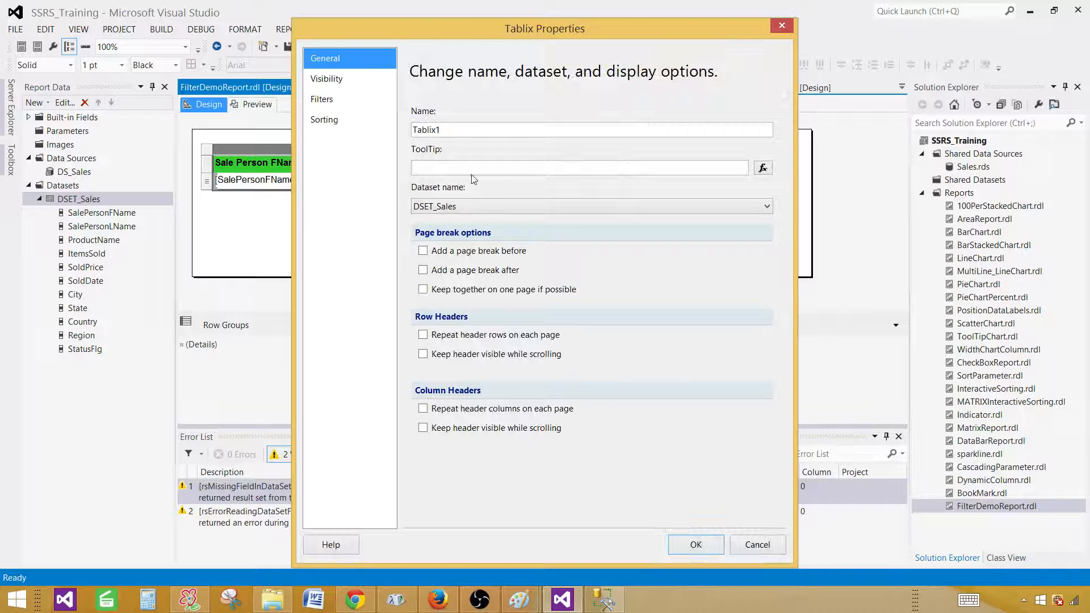
{"action": "left_click", "coordinate": [347, 106]}
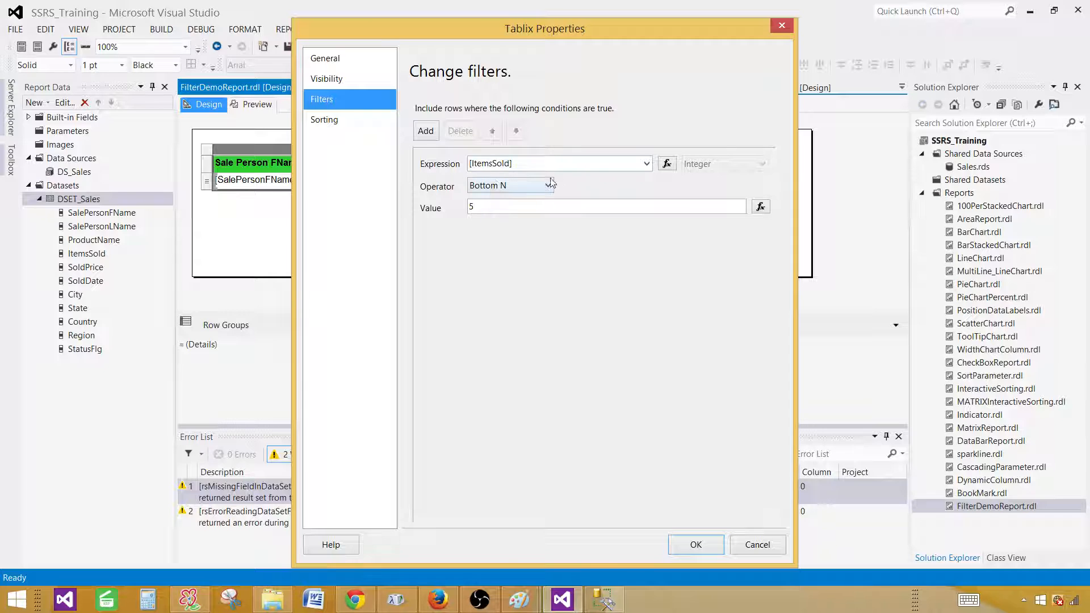
Step: Delete the table's ItemsSold filter, apply the Tablix properties and preview the unfiltered report
{"action": "left_click", "coordinate": [507, 186]}
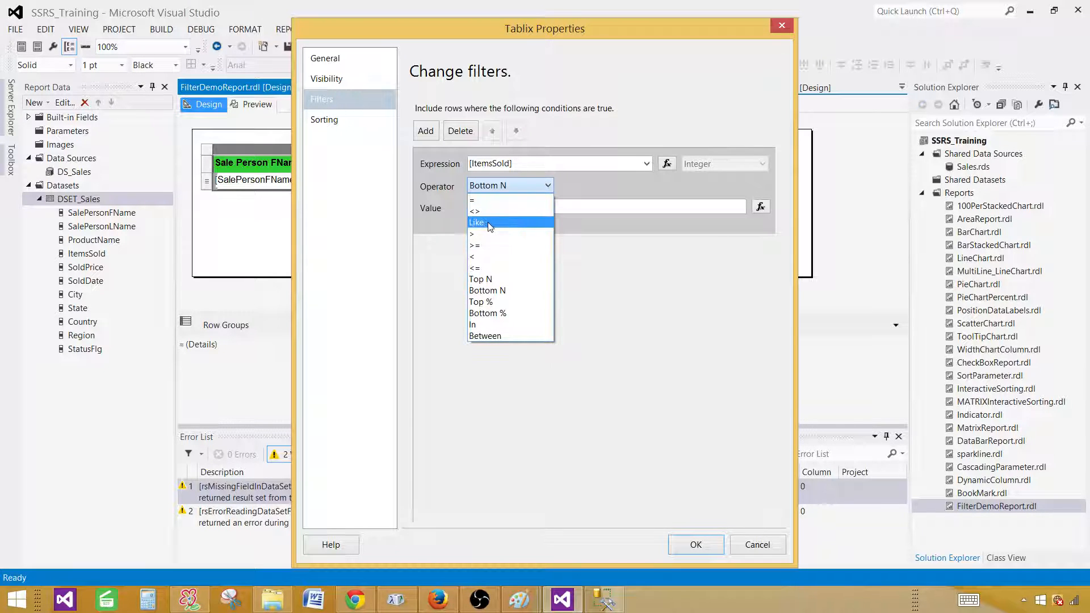
{"action": "left_click", "coordinate": [533, 164]}
{"action": "left_click", "coordinate": [536, 165]}
{"action": "left_click", "coordinate": [466, 135]}
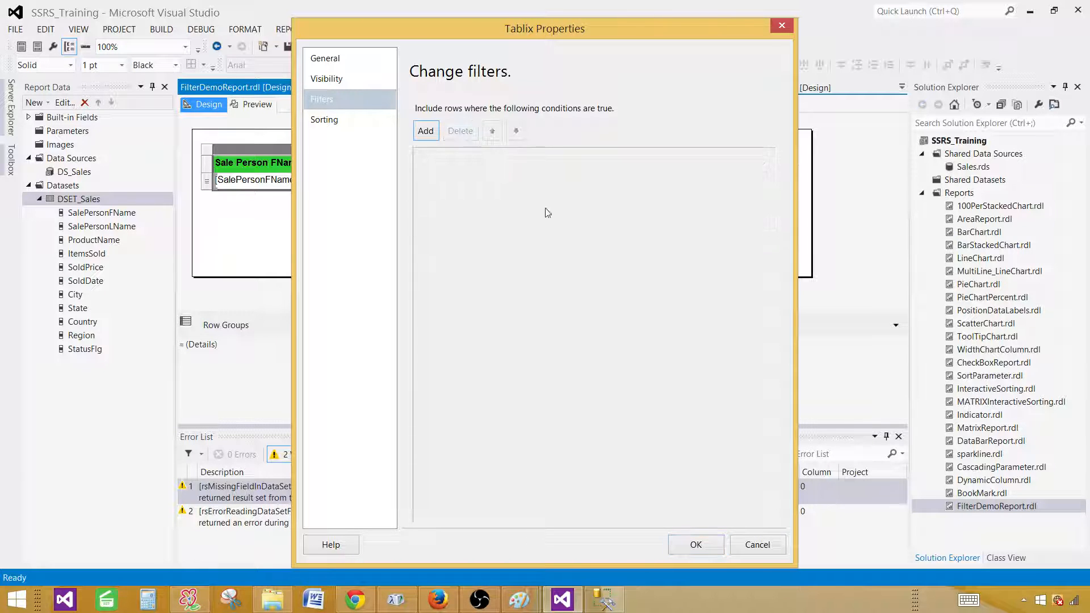
{"action": "left_click", "coordinate": [682, 544]}
{"action": "left_click", "coordinate": [272, 107]}
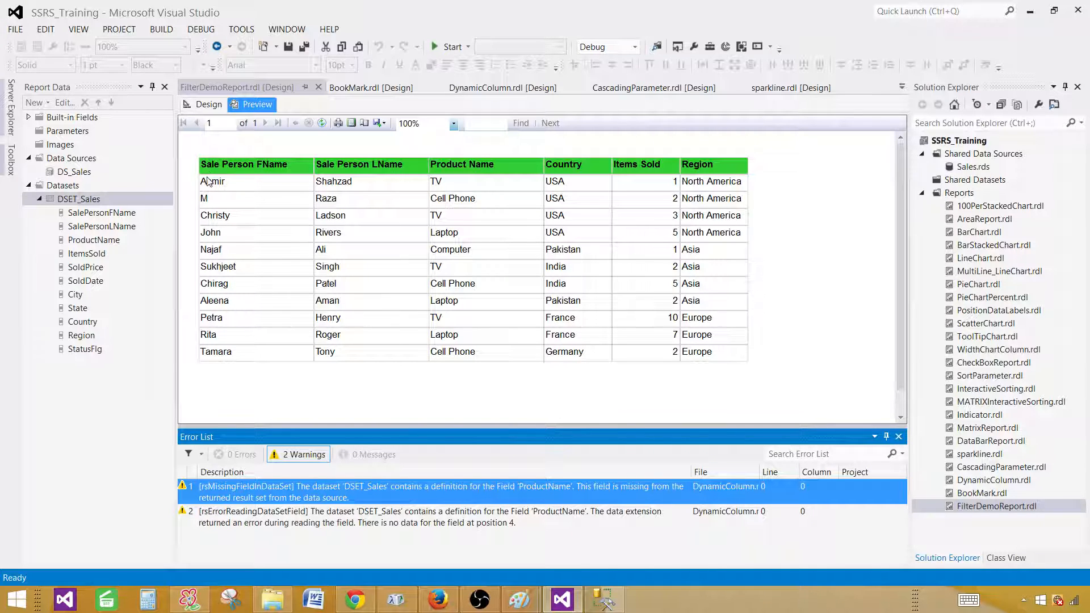
Step: Return to the design view and add a filter on the SalePersonFName field in the table's Tablix properties
{"action": "left_click", "coordinate": [208, 105]}
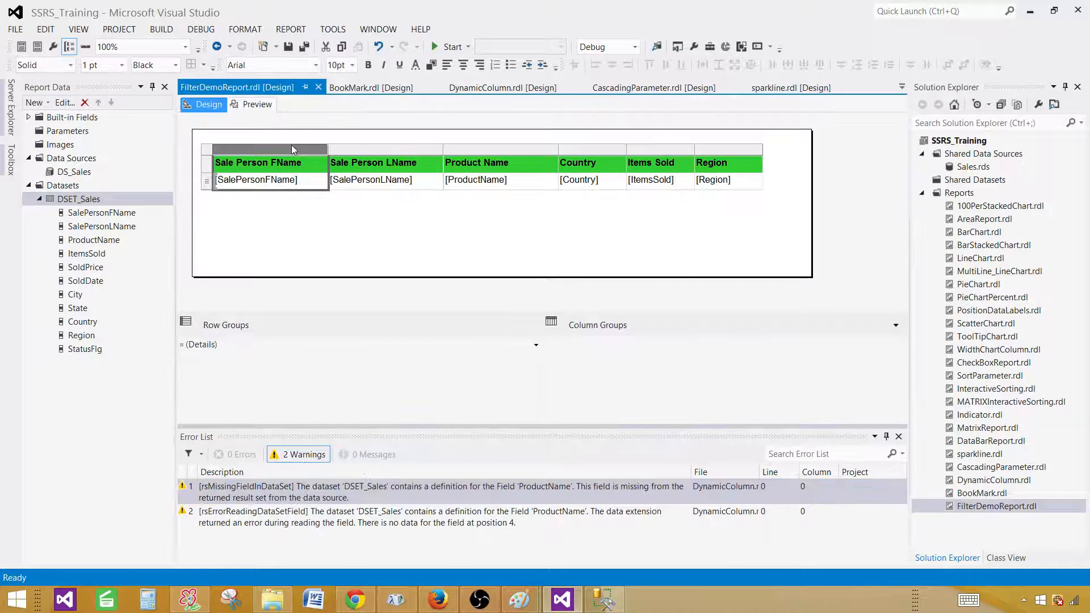
{"action": "right_click", "coordinate": [295, 149]}
{"action": "left_click", "coordinate": [340, 200]}
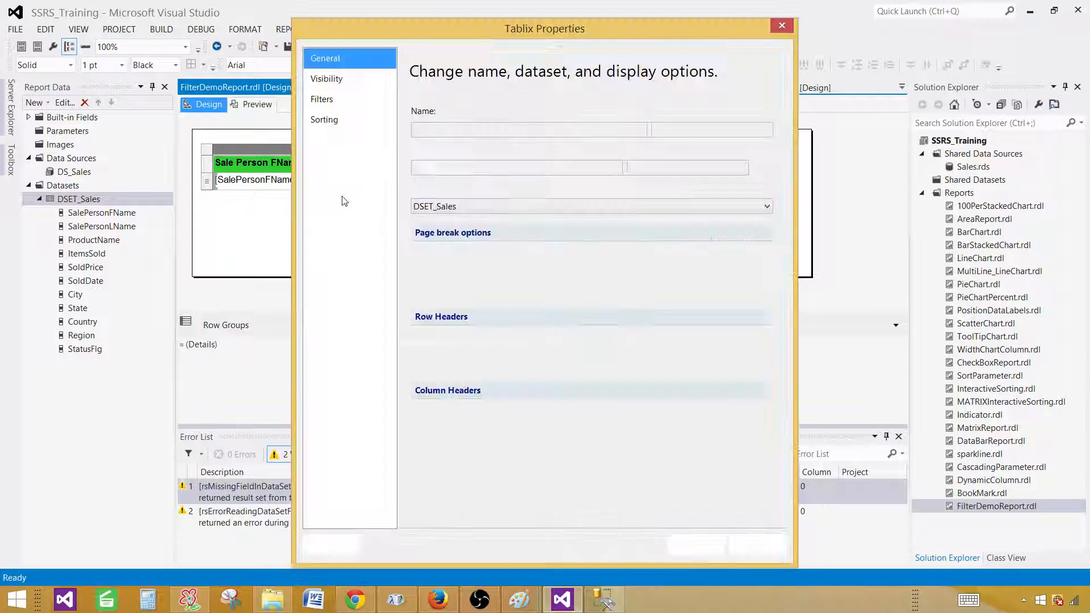
{"action": "left_click", "coordinate": [341, 101]}
{"action": "left_click", "coordinate": [426, 131]}
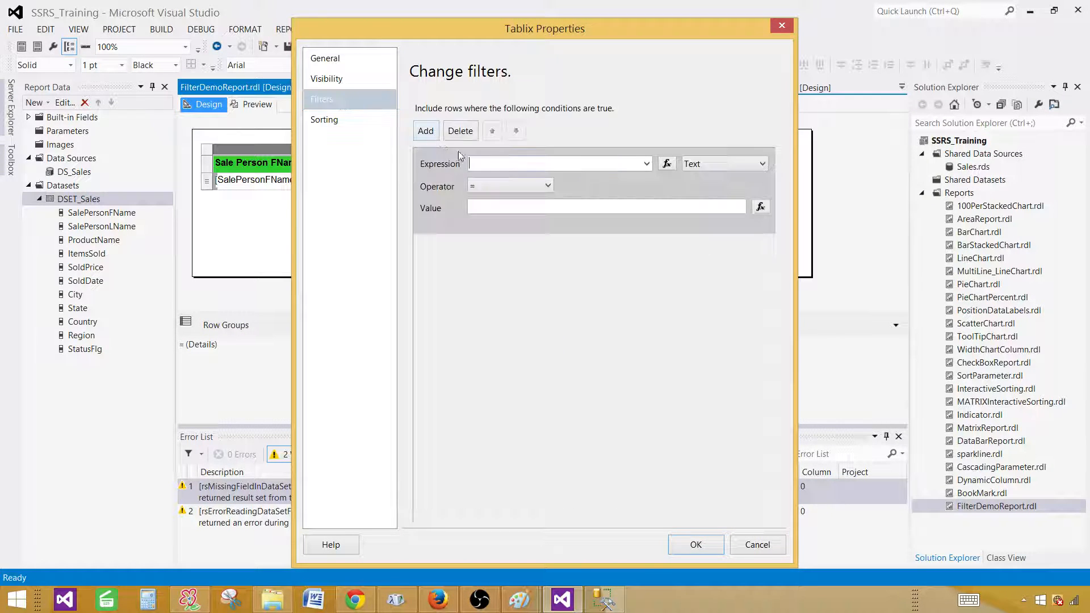
{"action": "left_click", "coordinate": [645, 164]}
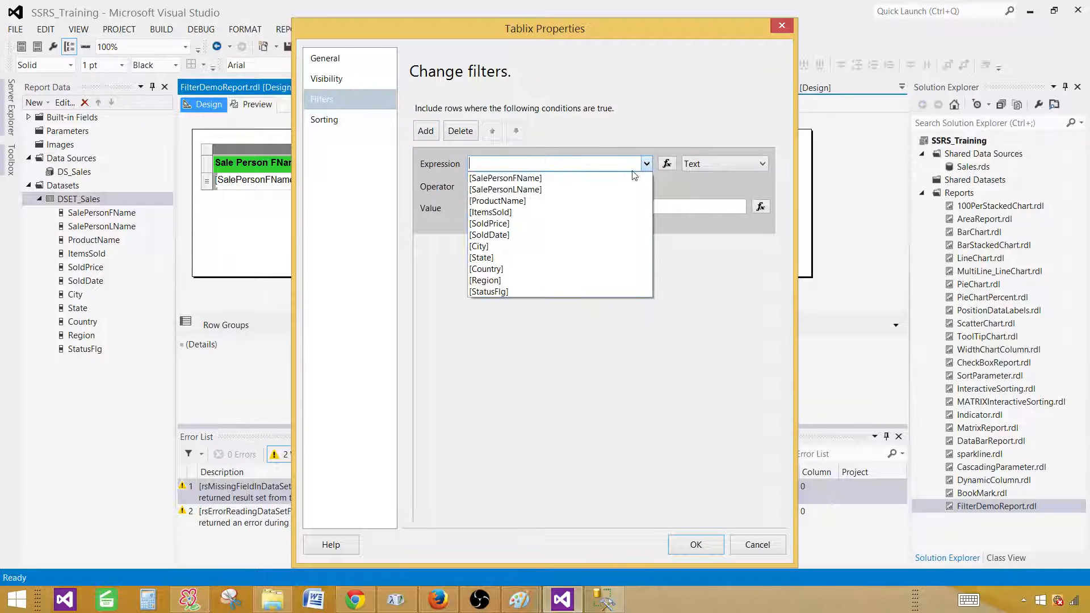
{"action": "left_click", "coordinate": [527, 179]}
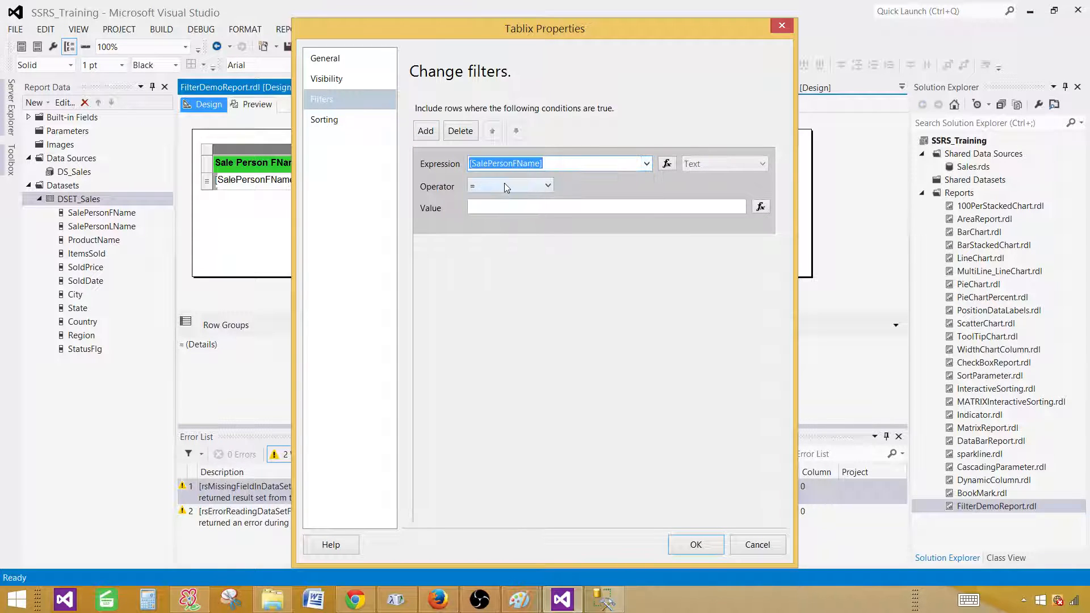
Step: Set the SalePersonFName filter's operator to Like with value A*, apply it and preview the report
{"action": "left_click", "coordinate": [504, 184]}
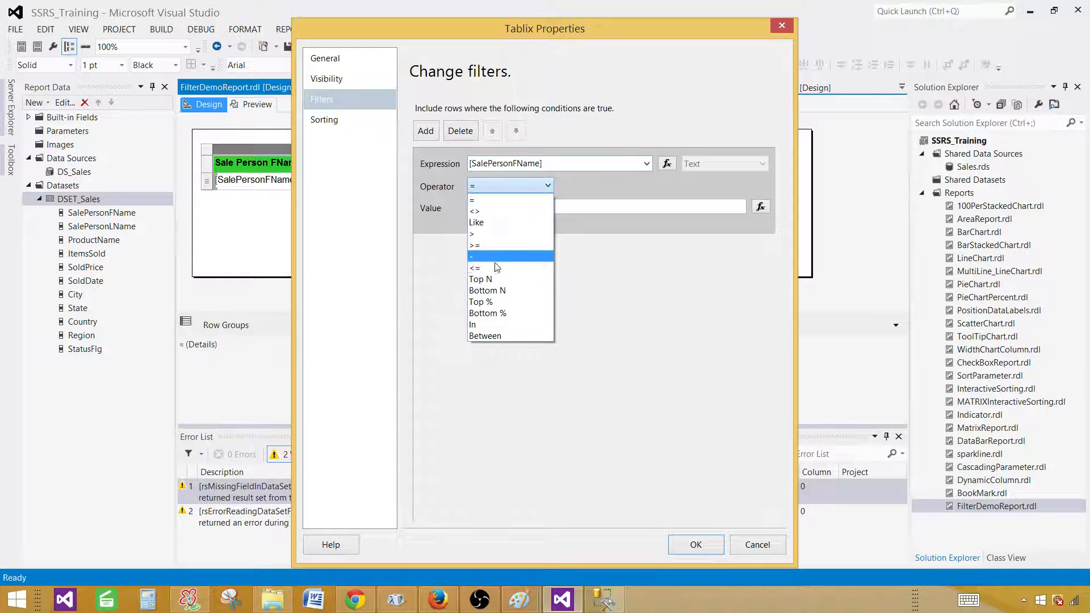
{"action": "left_click", "coordinate": [488, 223]}
{"action": "left_click", "coordinate": [511, 206]}
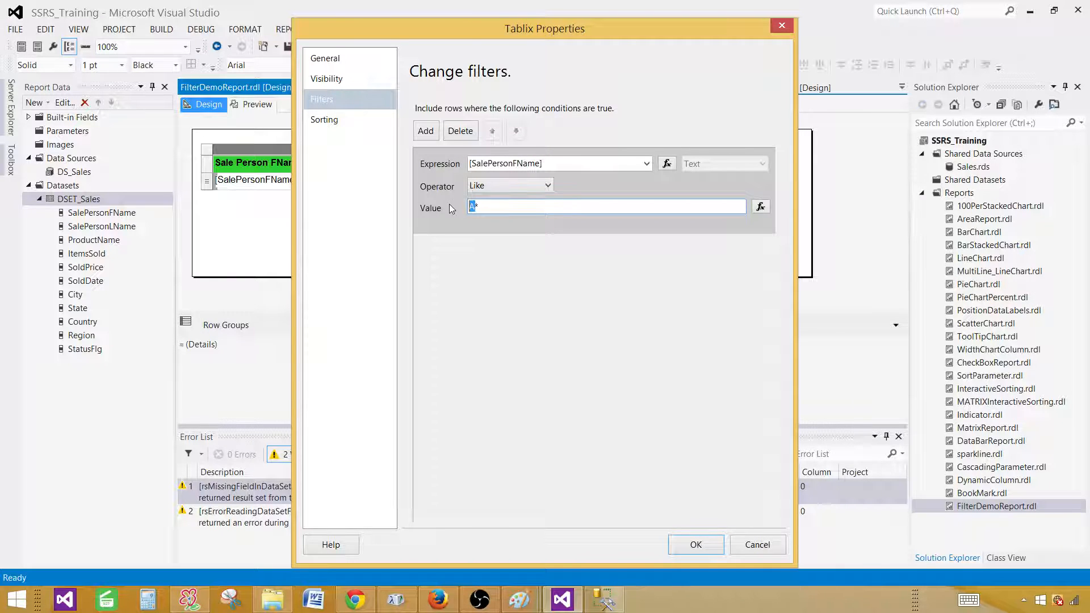
{"action": "left_click", "coordinate": [475, 206]}
{"action": "left_click", "coordinate": [695, 543]}
{"action": "left_click", "coordinate": [258, 105]}
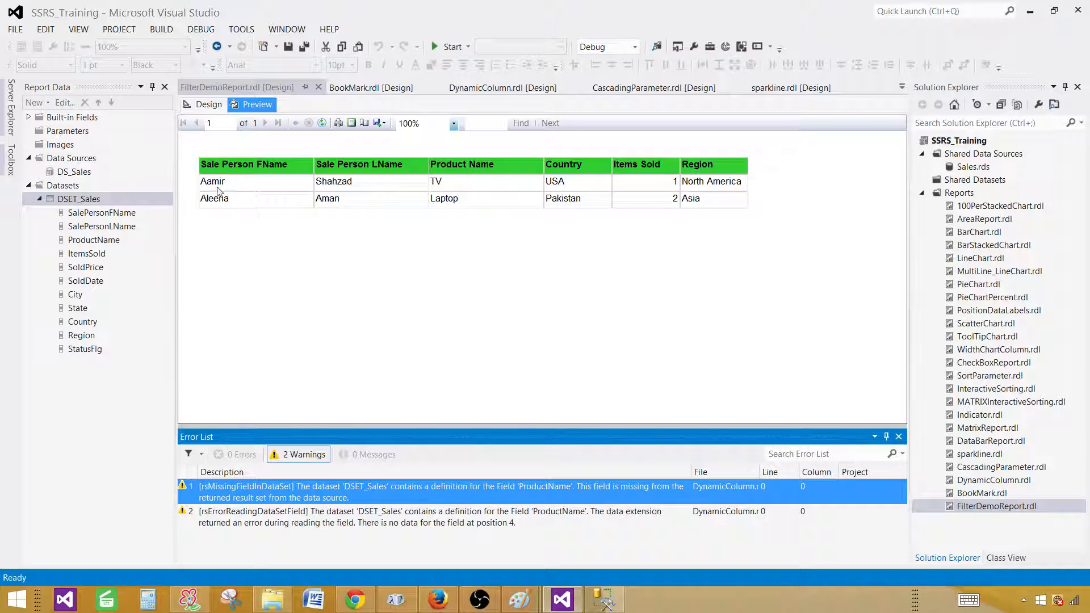
Step: Return to the design view, try the value _A* in the table's SalePersonFName Like filter and preview the report
{"action": "left_click", "coordinate": [219, 106]}
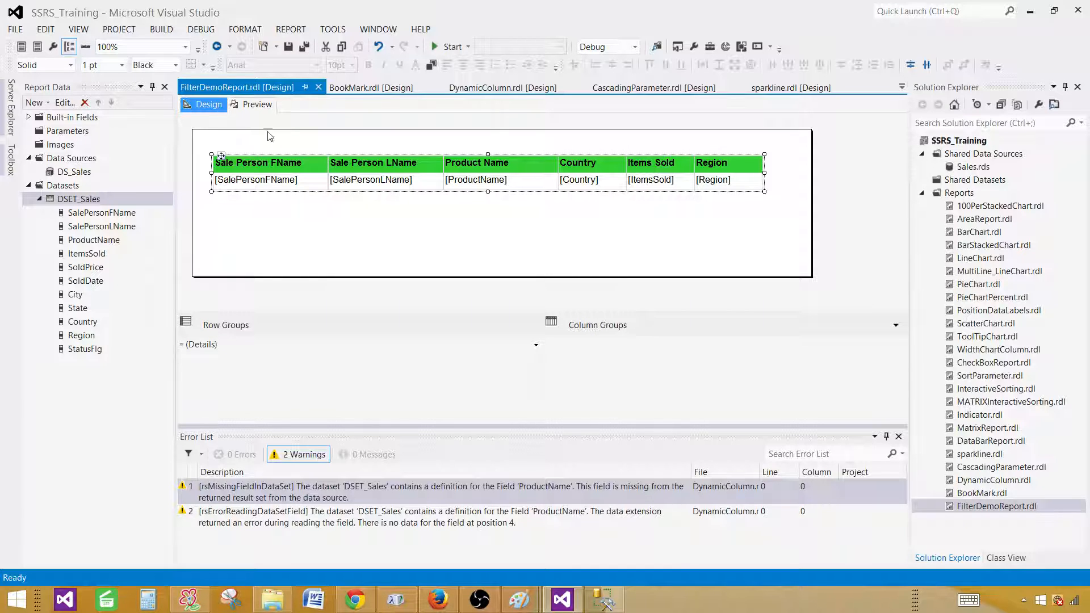
{"action": "left_click", "coordinate": [272, 164]}
{"action": "left_click", "coordinate": [285, 150]}
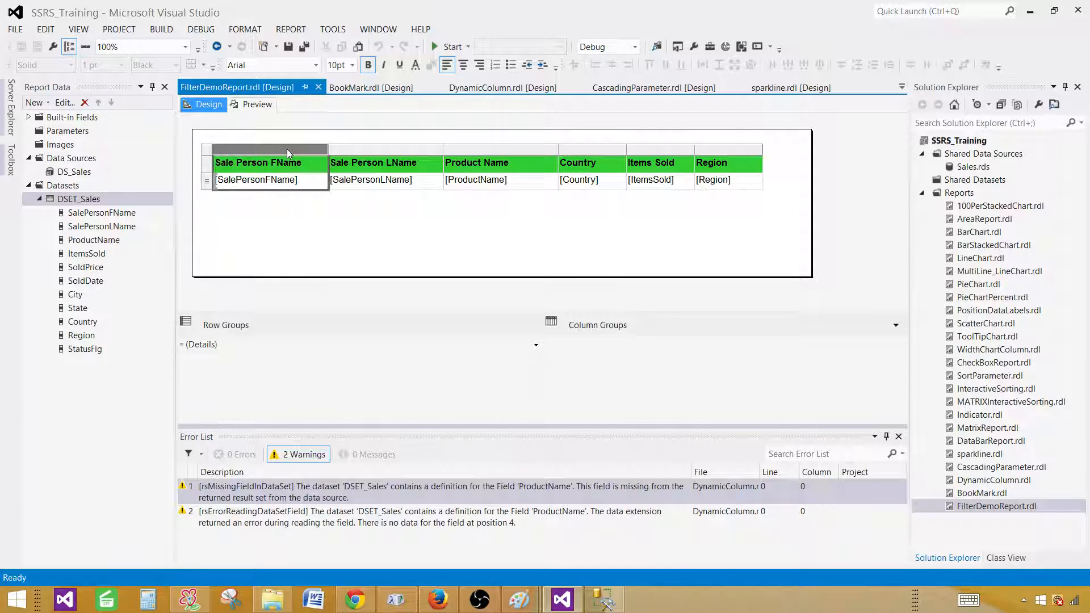
{"action": "right_click", "coordinate": [286, 149]}
{"action": "left_click", "coordinate": [347, 203]}
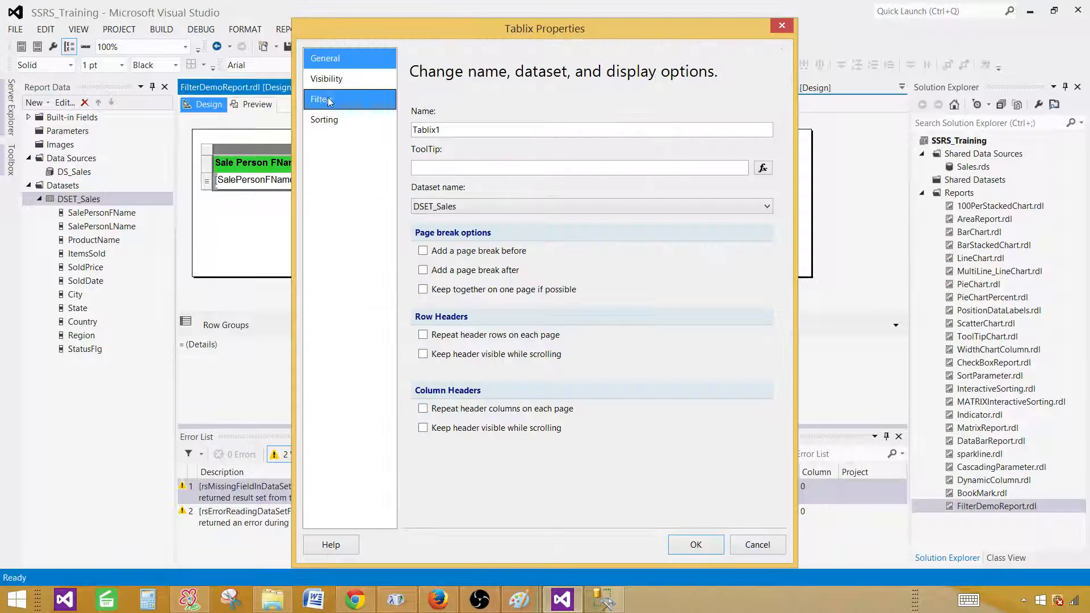
{"action": "left_click", "coordinate": [328, 100]}
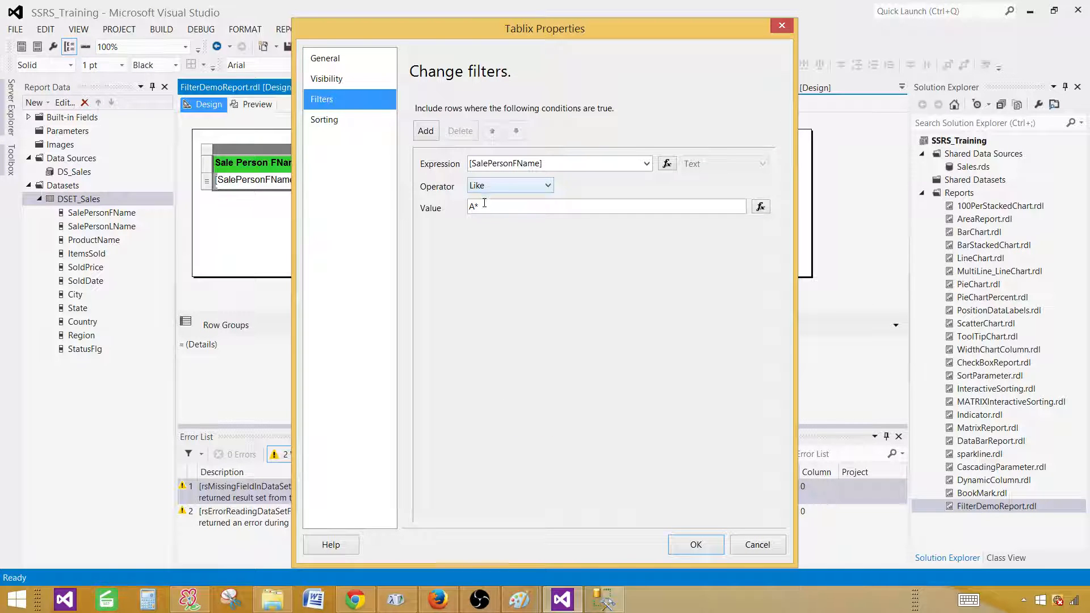
{"action": "left_click", "coordinate": [489, 205]}
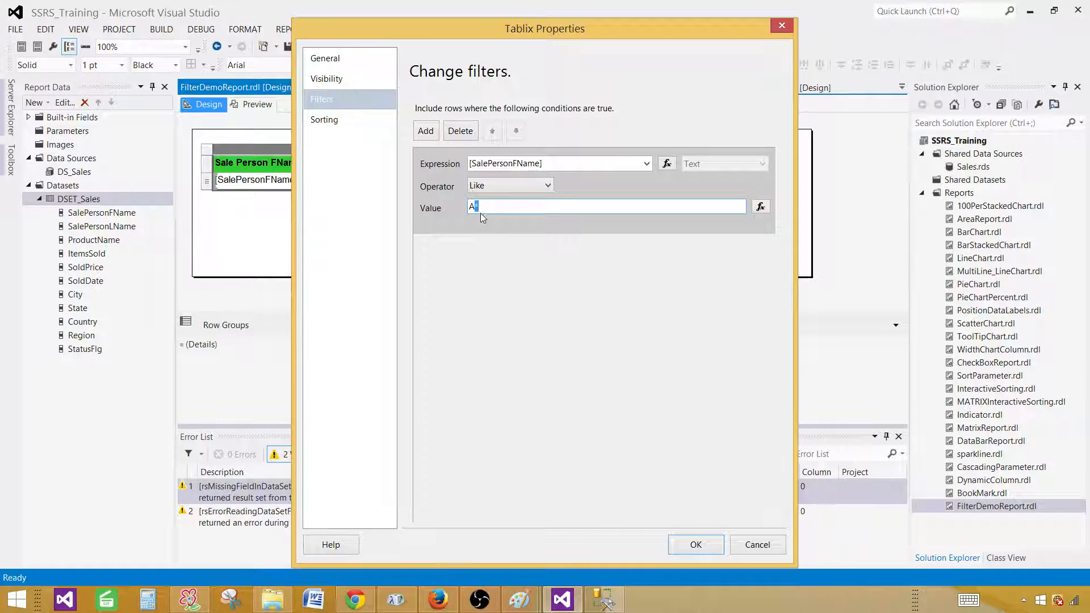
{"action": "left_click", "coordinate": [484, 208]}
{"action": "key", "text": "BackSpace"}
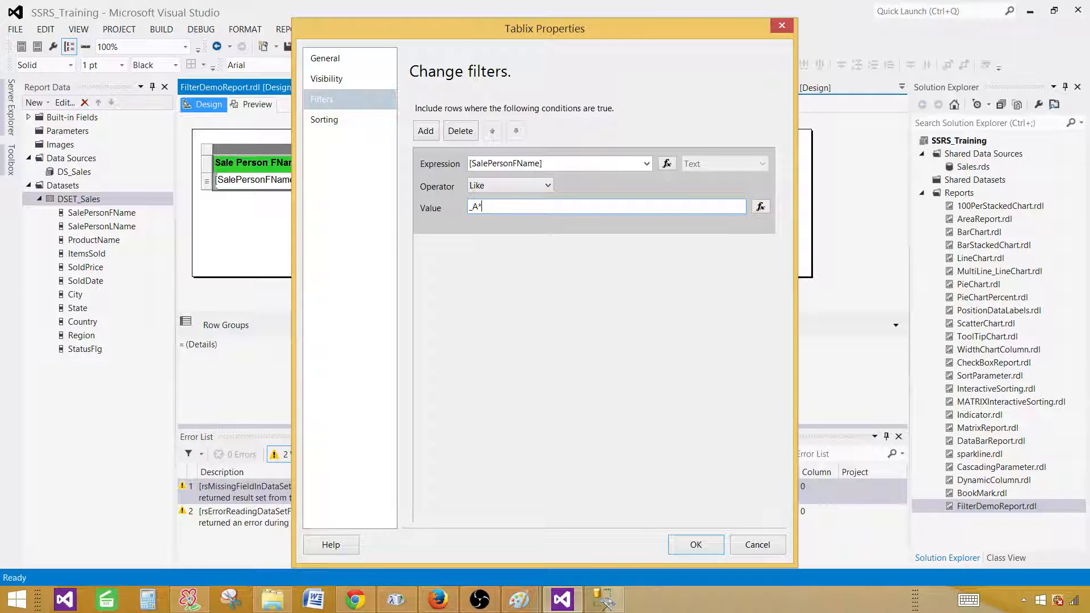
{"action": "type", "text": "*"}
{"action": "left_click", "coordinate": [696, 544]}
{"action": "left_click", "coordinate": [262, 104]}
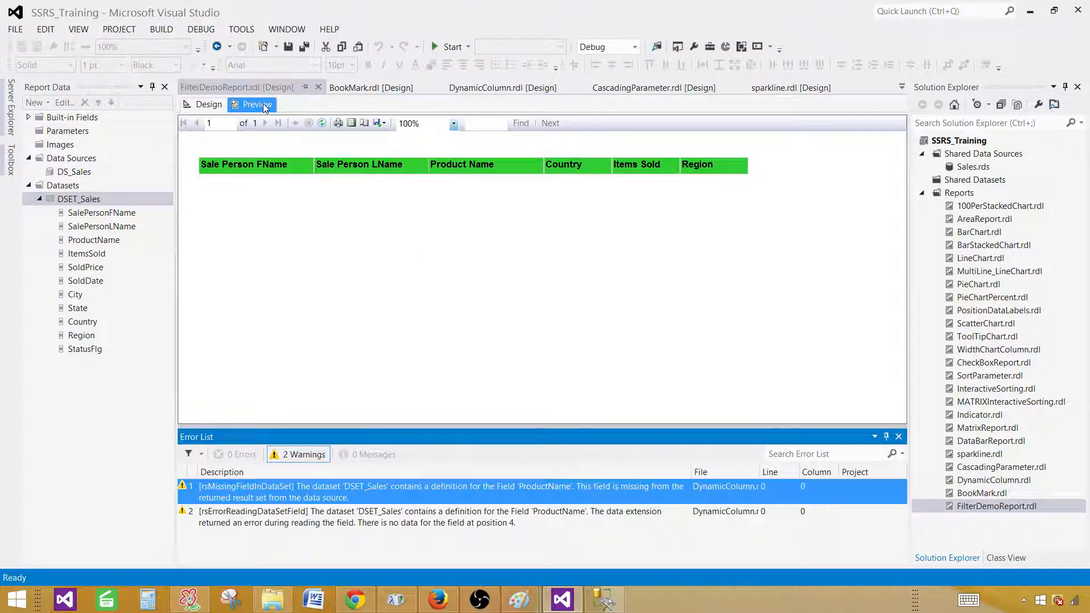
Step: Return to the design view, set the SalePersonFName filter's value to M* in the Tablix properties and preview the report
{"action": "left_click", "coordinate": [206, 104]}
{"action": "right_click", "coordinate": [261, 150]}
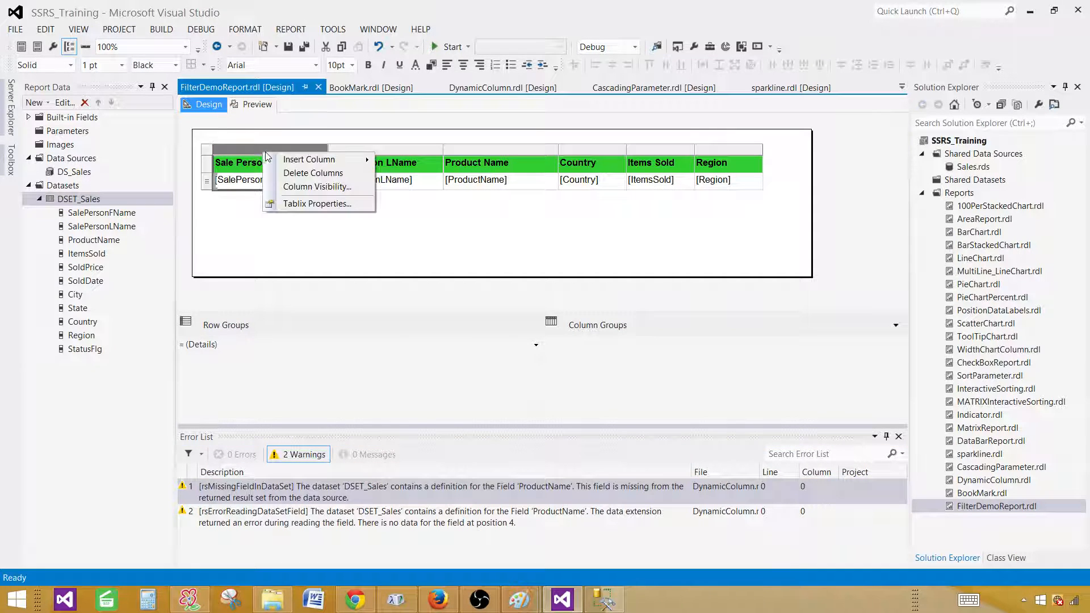
{"action": "left_click", "coordinate": [316, 202]}
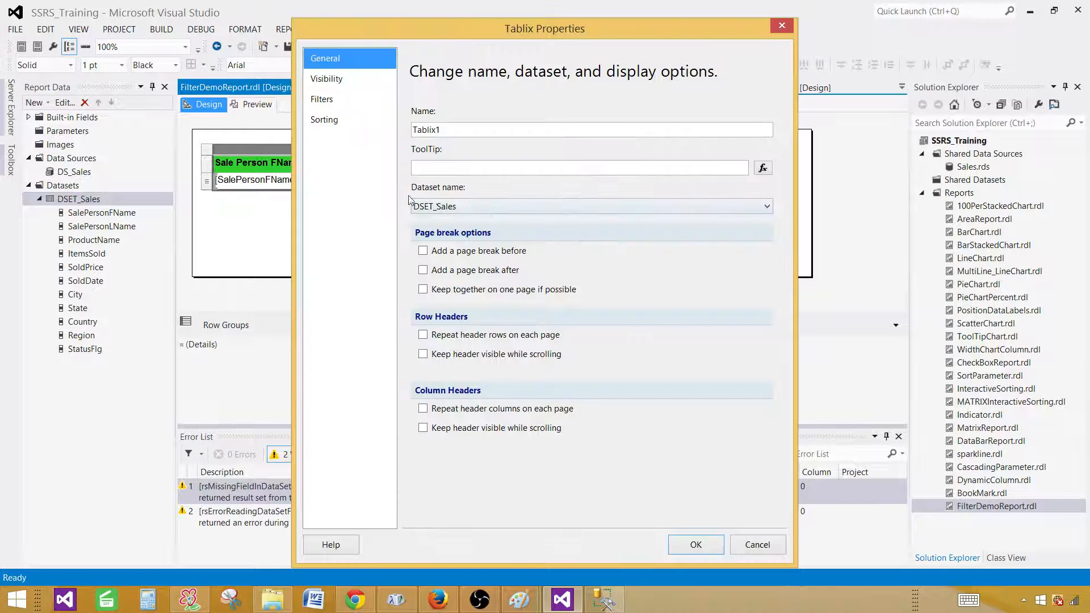
{"action": "left_click", "coordinate": [334, 99]}
{"action": "left_click", "coordinate": [474, 208]}
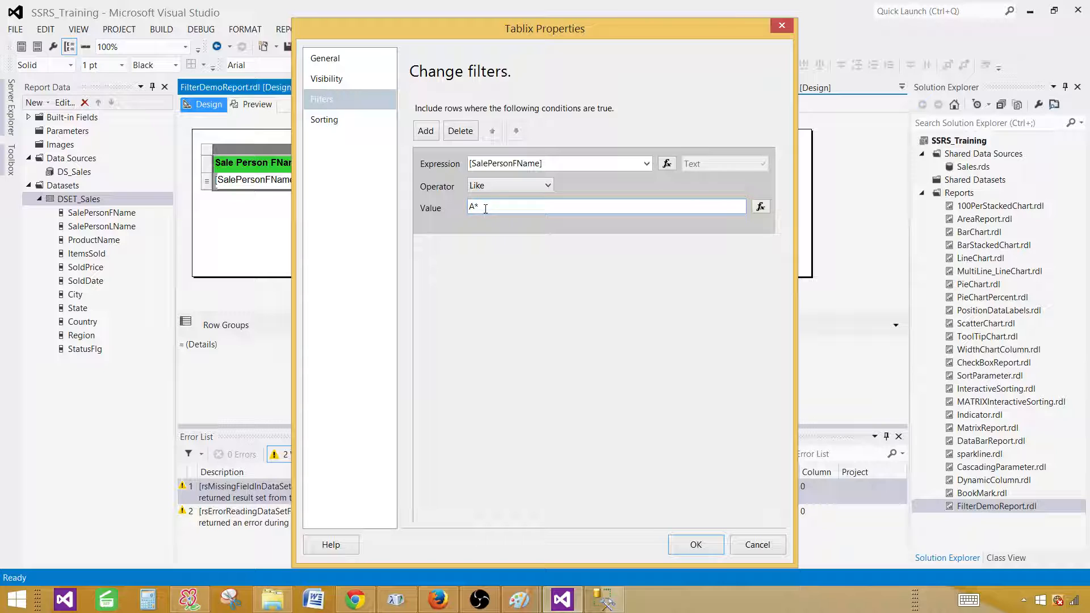
{"action": "left_click_drag", "start_coordinate": [474, 207], "coordinate": [504, 204]}
{"action": "left_click", "coordinate": [499, 203]}
{"action": "left_click_drag", "start_coordinate": [474, 207], "coordinate": [454, 210]}
{"action": "left_click", "coordinate": [695, 543]}
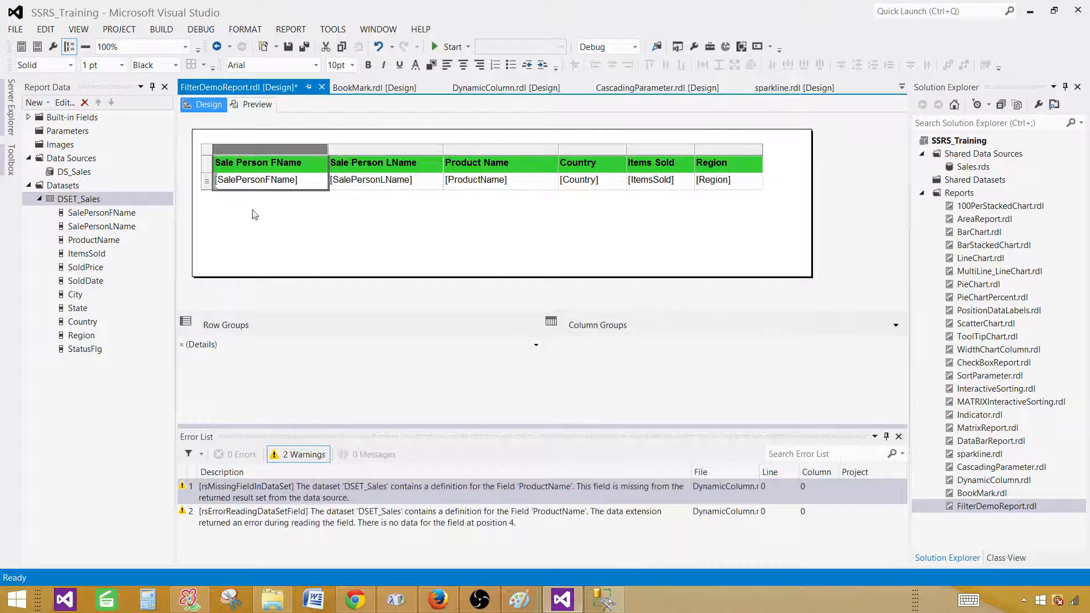
{"action": "left_click", "coordinate": [257, 104]}
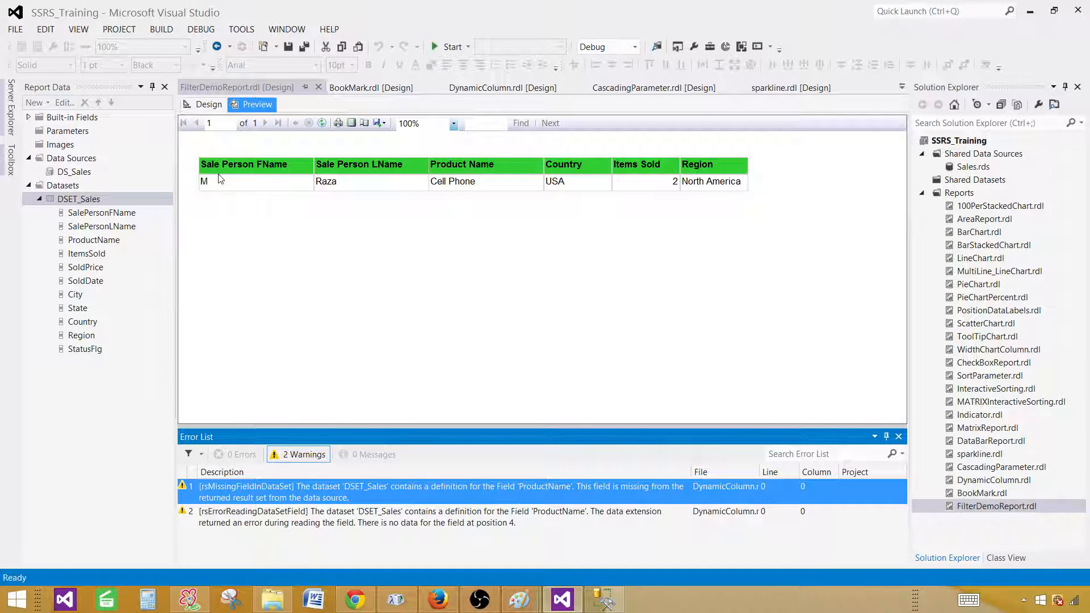
Step: Return to the design view and set the SalePersonFName filter's operator to In in the table's Tablix properties
{"action": "left_click", "coordinate": [210, 106]}
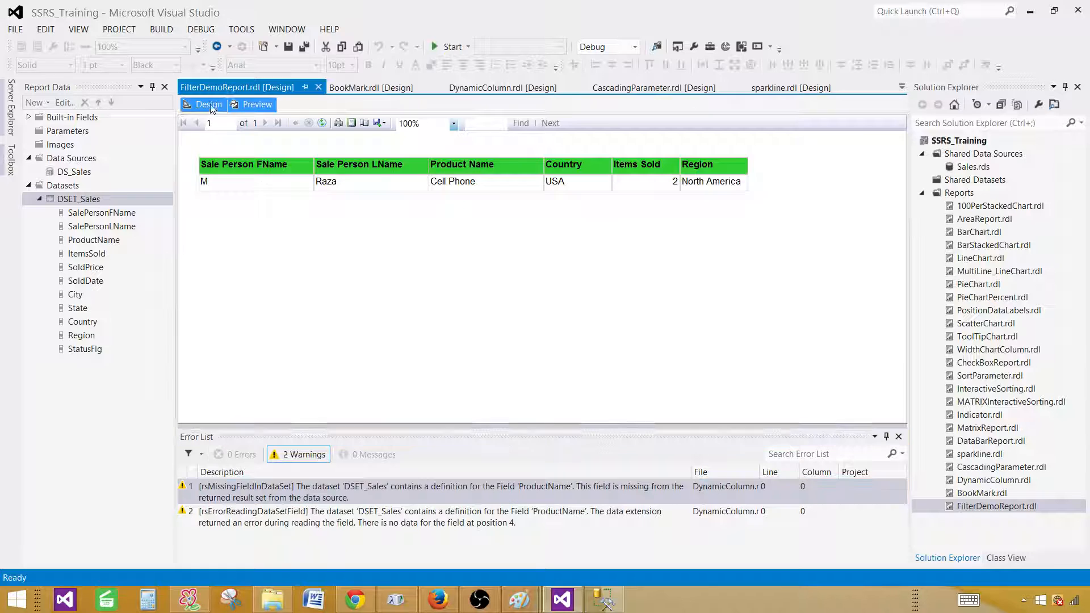
{"action": "right_click", "coordinate": [291, 149]}
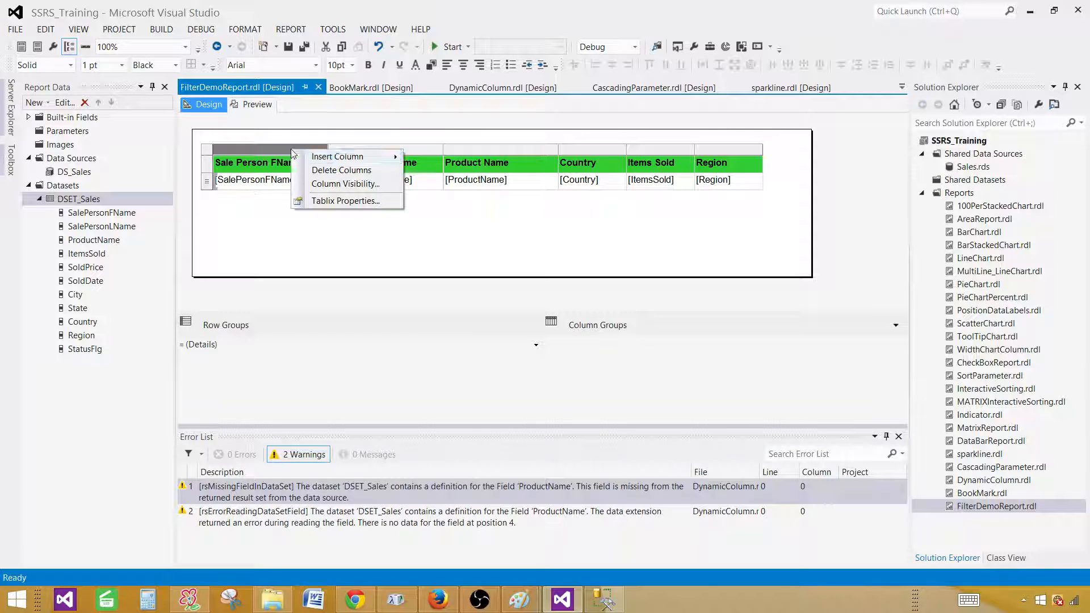
{"action": "left_click", "coordinate": [343, 201]}
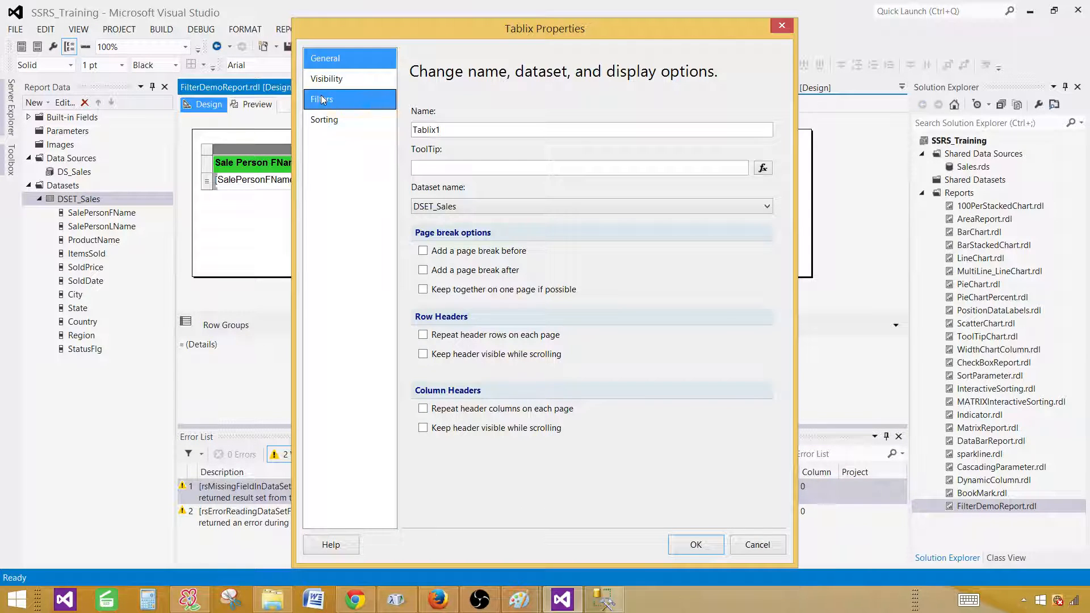
{"action": "left_click", "coordinate": [340, 99]}
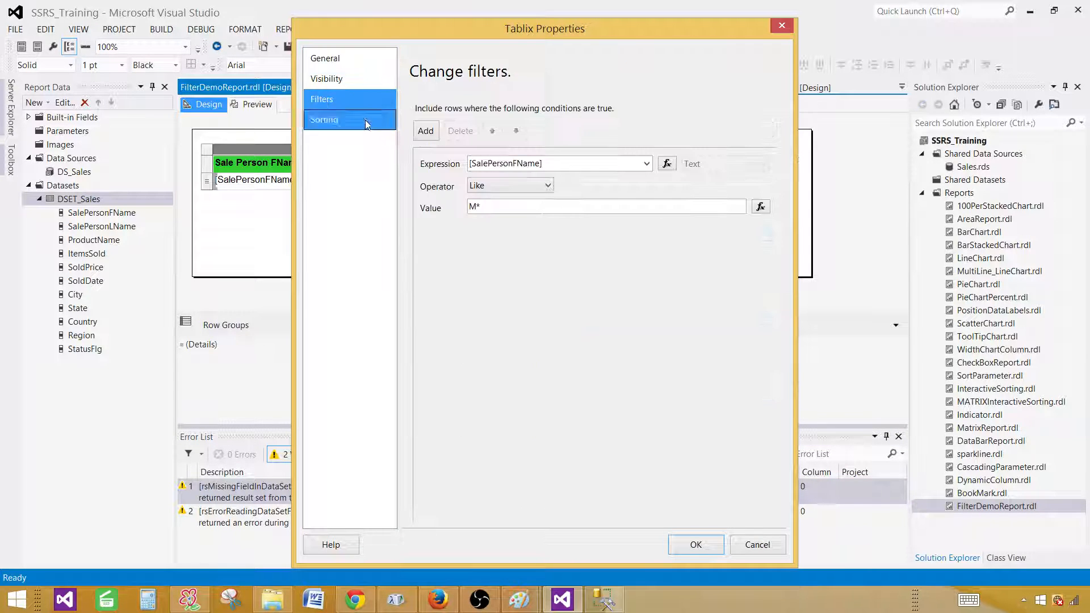
{"action": "left_click", "coordinate": [471, 206]}
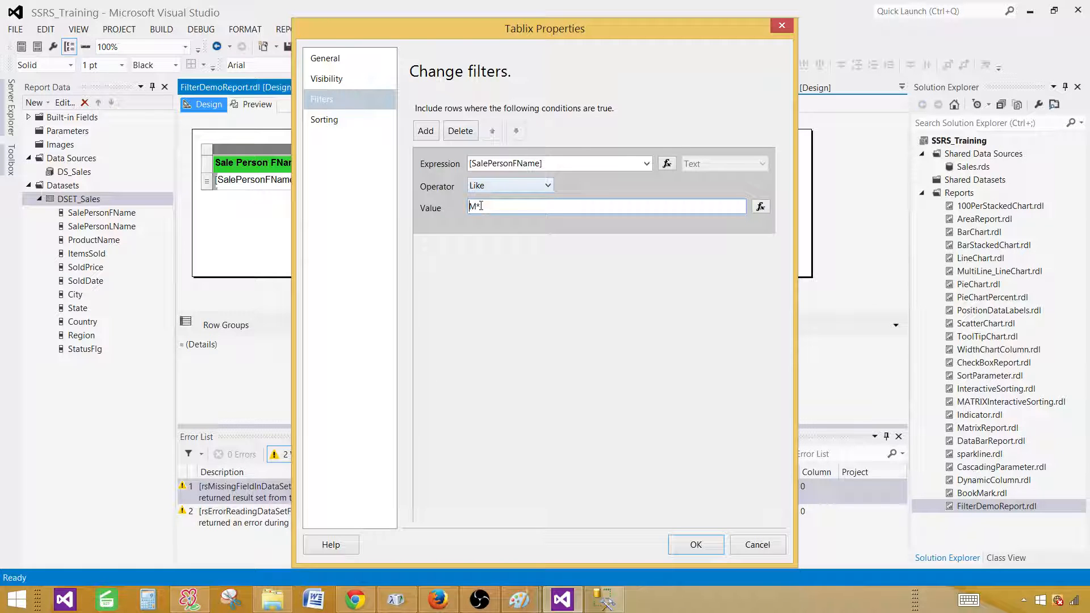
{"action": "left_click", "coordinate": [485, 185]}
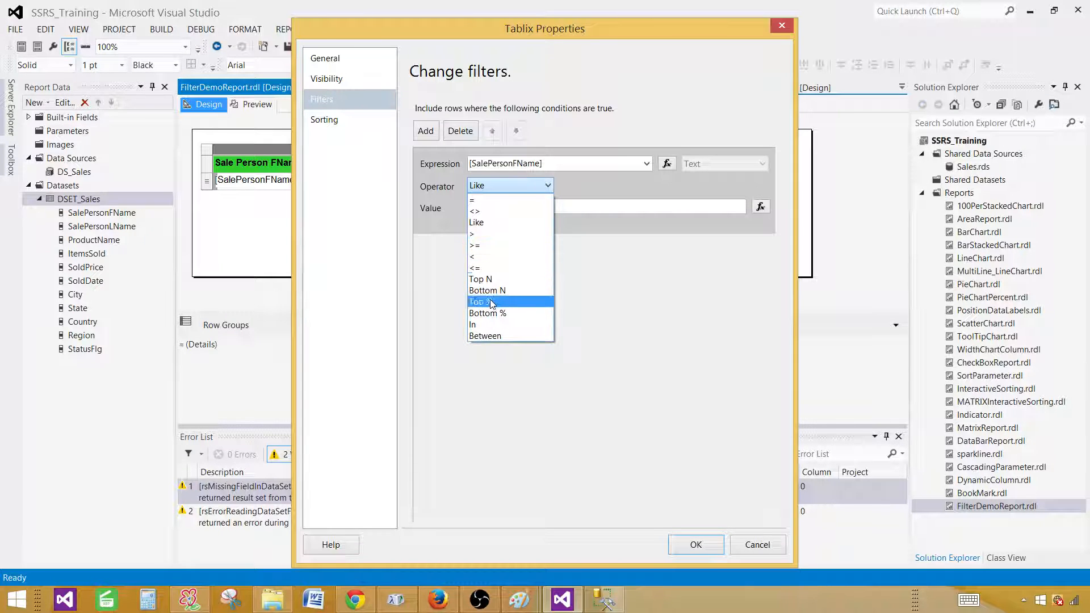
{"action": "left_click", "coordinate": [481, 324]}
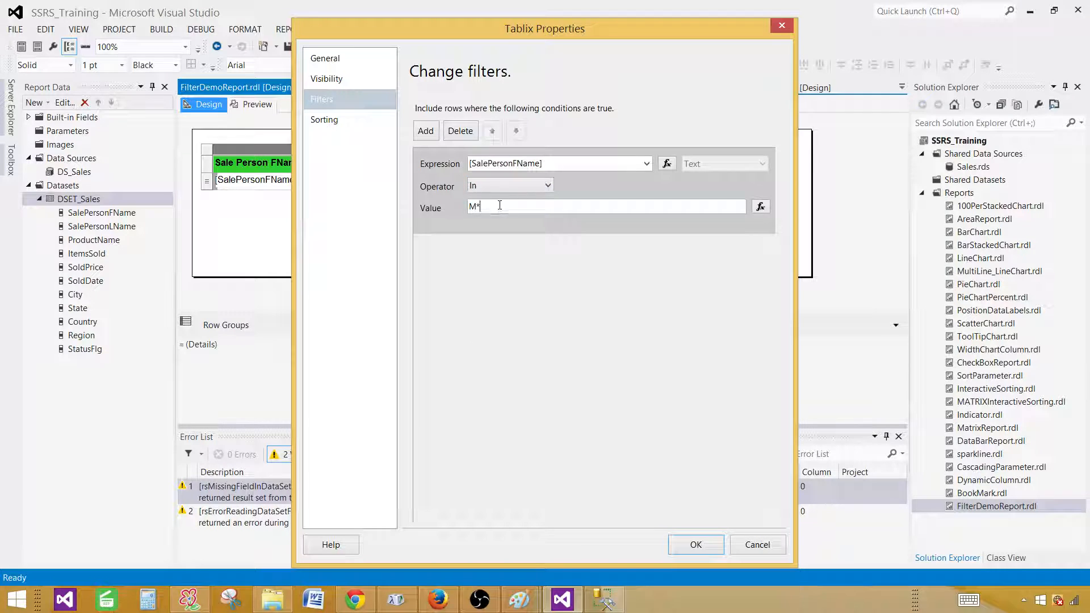
Step: Try two comma-separated first names as the In filter's value, apply it and preview the report
{"action": "left_click_drag", "start_coordinate": [482, 208], "coordinate": [466, 208]}
{"action": "type", "text": "M,Aamir"}
{"action": "left_click", "coordinate": [693, 543]}
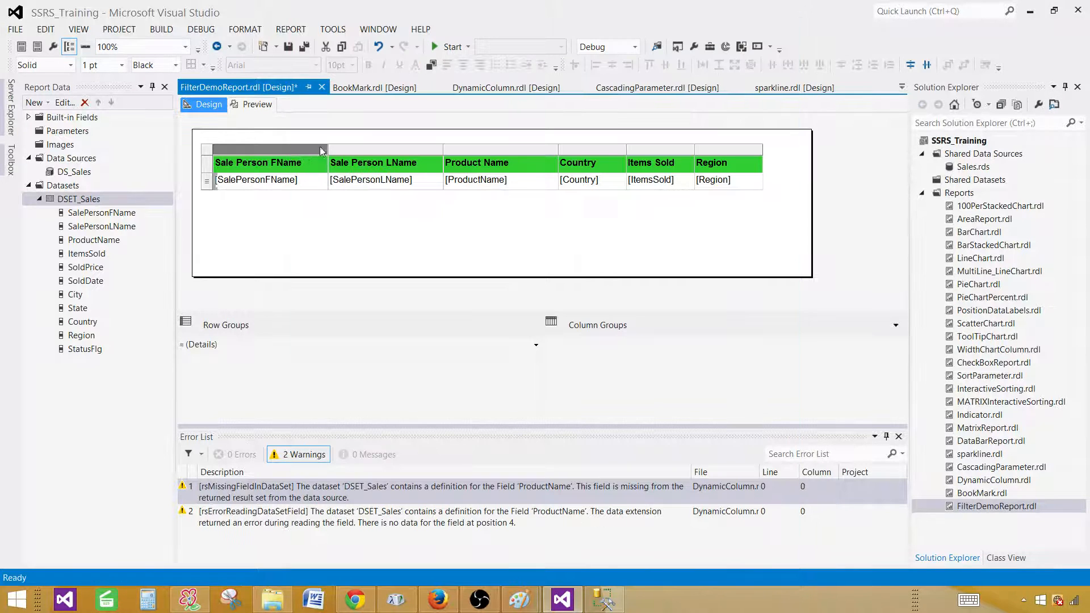
{"action": "left_click", "coordinate": [261, 107]}
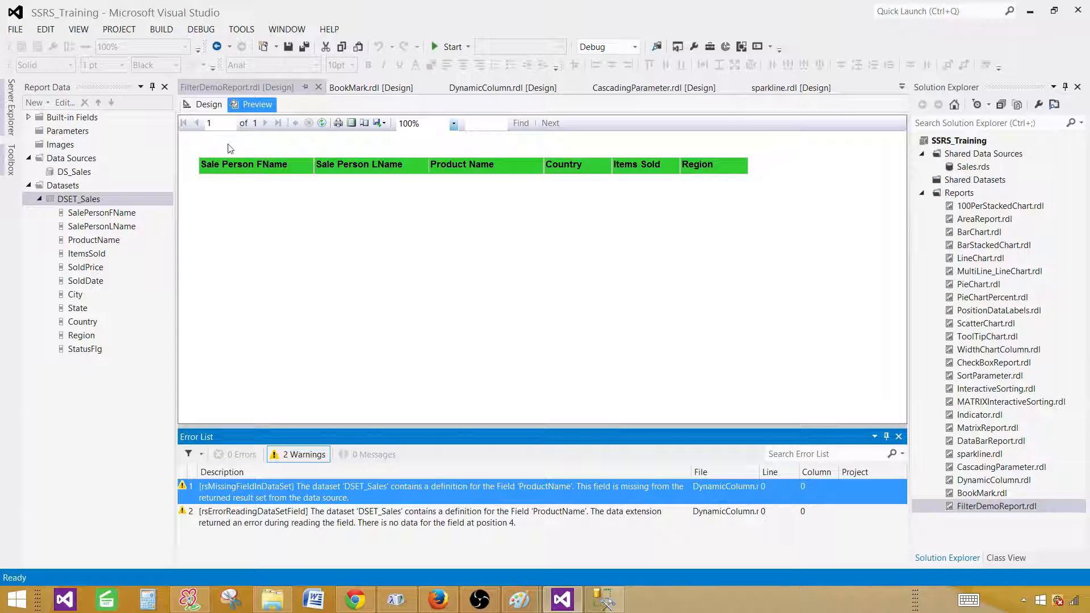
Step: Return to the design view, replace the In filter's value with two first names, each in double quotes and comma-separated, and preview the report
{"action": "left_click", "coordinate": [215, 105]}
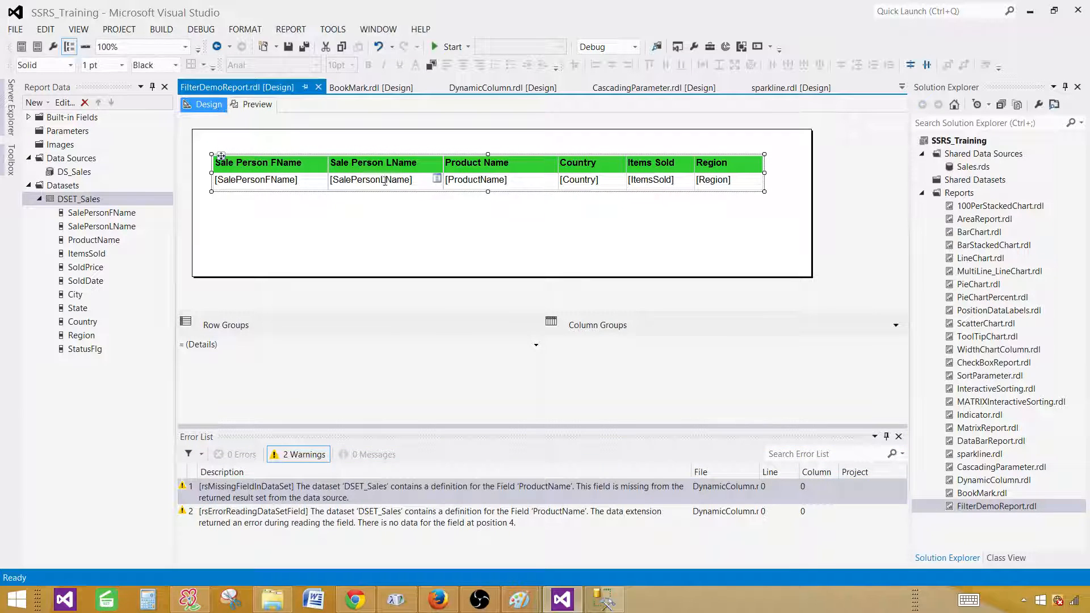
{"action": "left_click", "coordinate": [269, 159]}
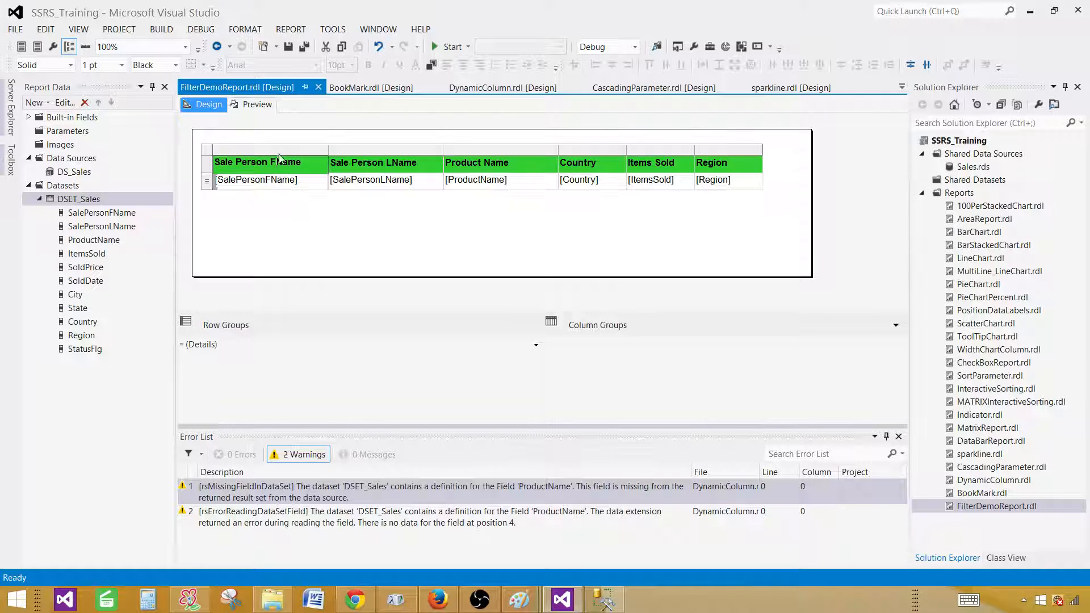
{"action": "left_click", "coordinate": [288, 147]}
{"action": "right_click", "coordinate": [288, 148]}
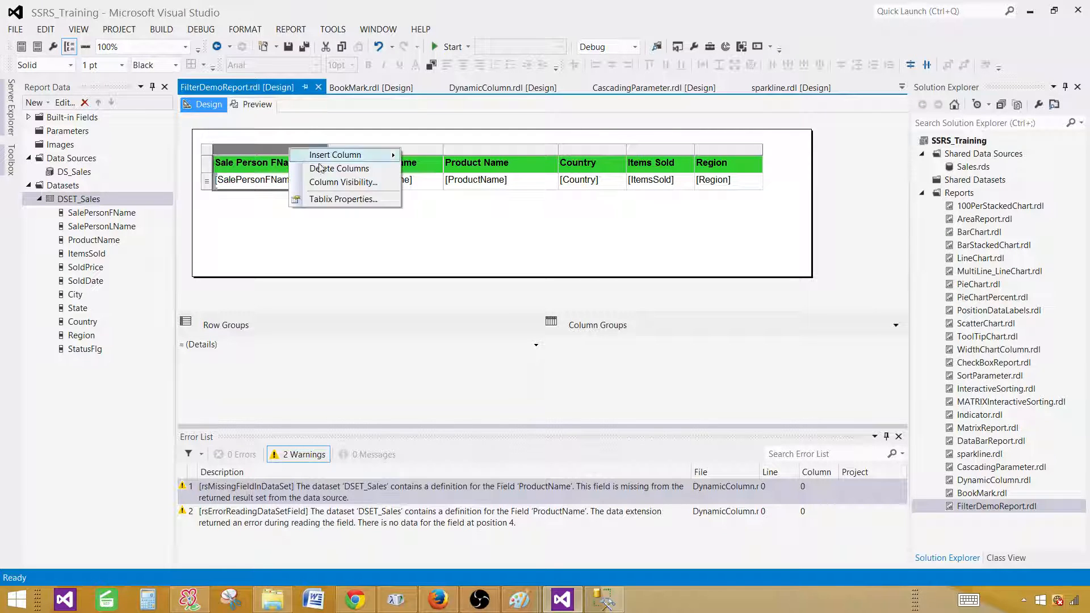
{"action": "left_click", "coordinate": [339, 201]}
{"action": "left_click", "coordinate": [327, 100]}
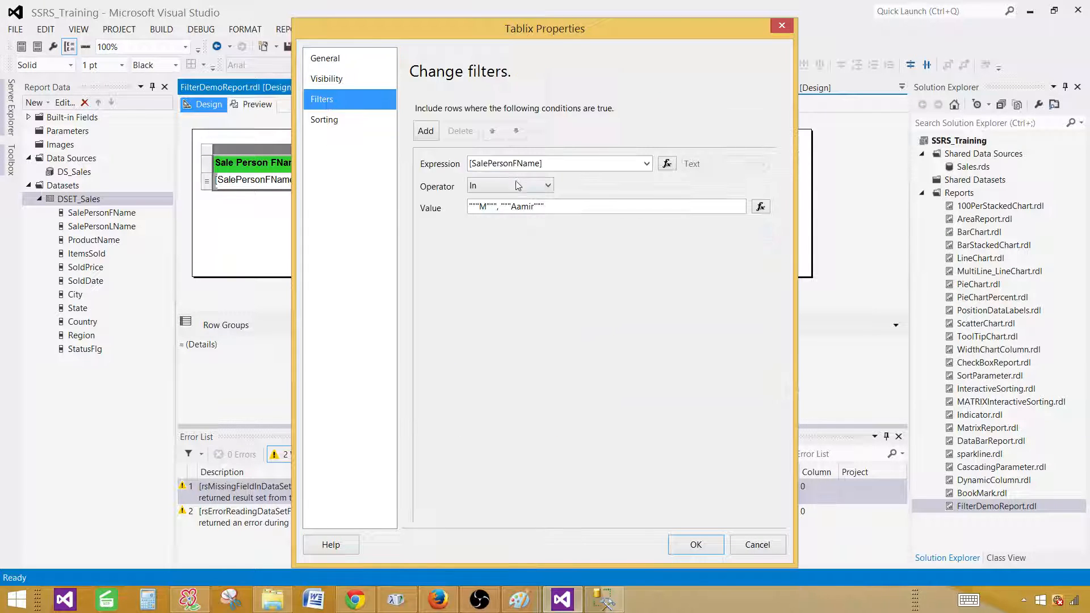
{"action": "left_click", "coordinate": [480, 207]}
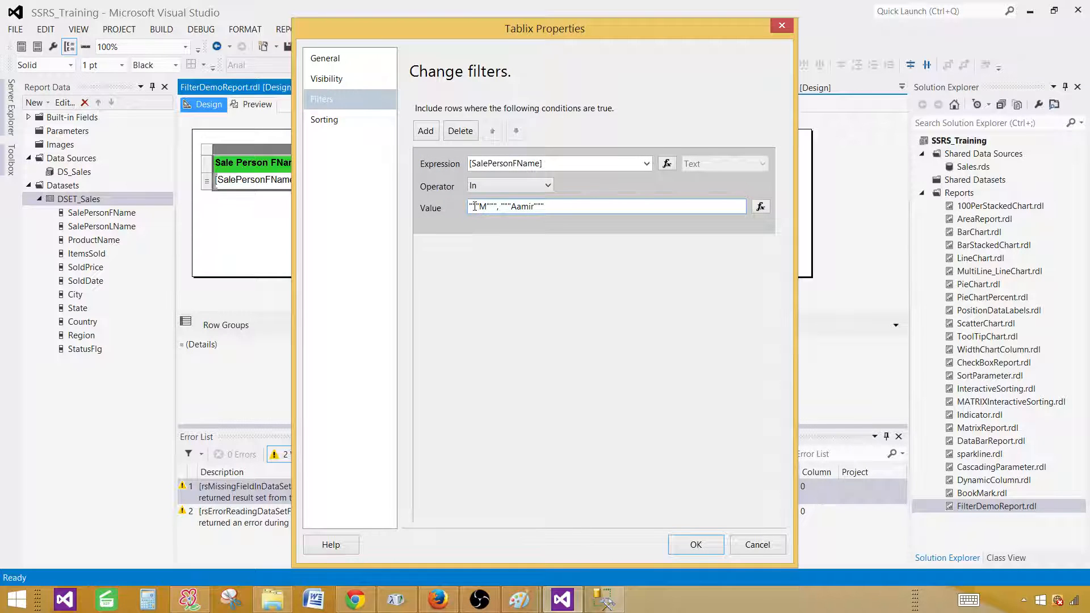
{"action": "left_click", "coordinate": [515, 207]}
{"action": "left_click_drag", "start_coordinate": [568, 209], "coordinate": [460, 212]}
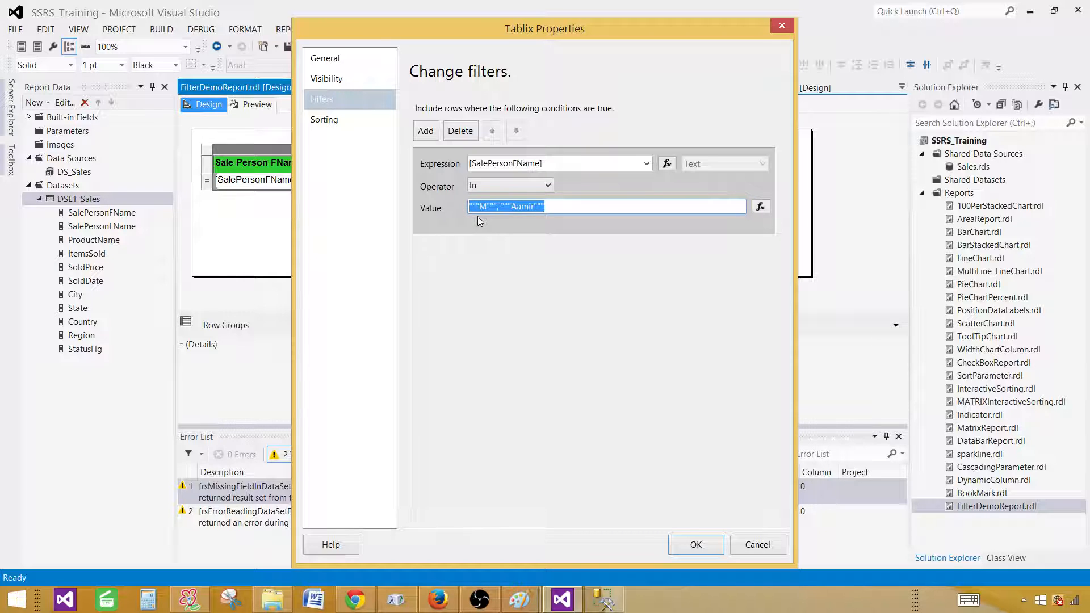
{"action": "type", "text": "\""}
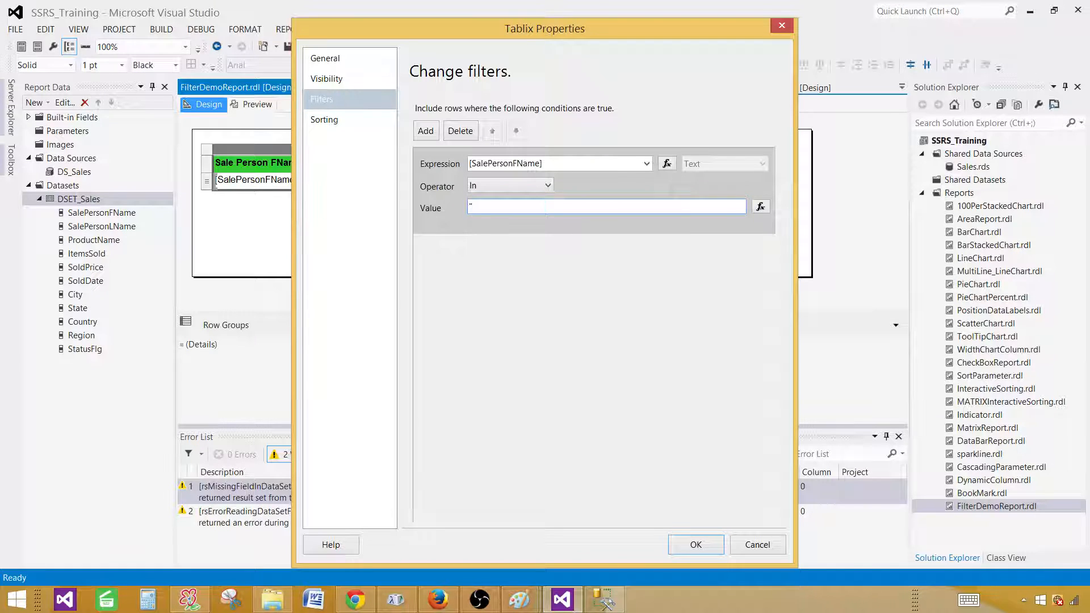
{"action": "type", "text": "M\",\"Aamir\""}
{"action": "left_click", "coordinate": [696, 545]}
{"action": "left_click", "coordinate": [264, 104]}
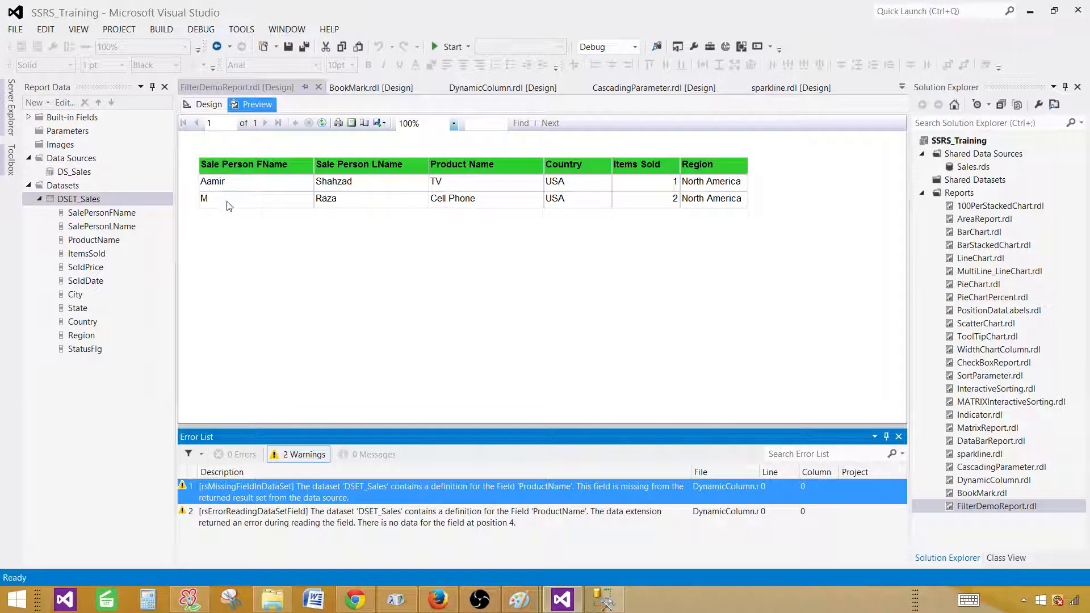
Step: Return to the design view, delete the SalePersonFName filter from the Tablix properties and preview the report
{"action": "left_click", "coordinate": [208, 104]}
{"action": "left_click", "coordinate": [307, 146]}
{"action": "right_click", "coordinate": [308, 150]}
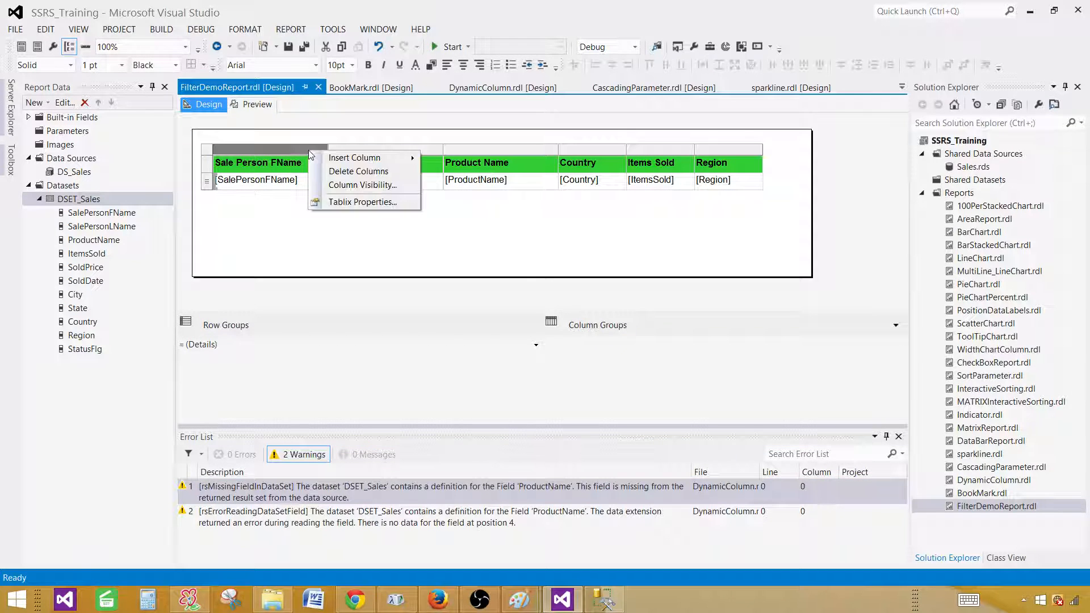
{"action": "left_click", "coordinate": [340, 202]}
{"action": "left_click", "coordinate": [334, 100]}
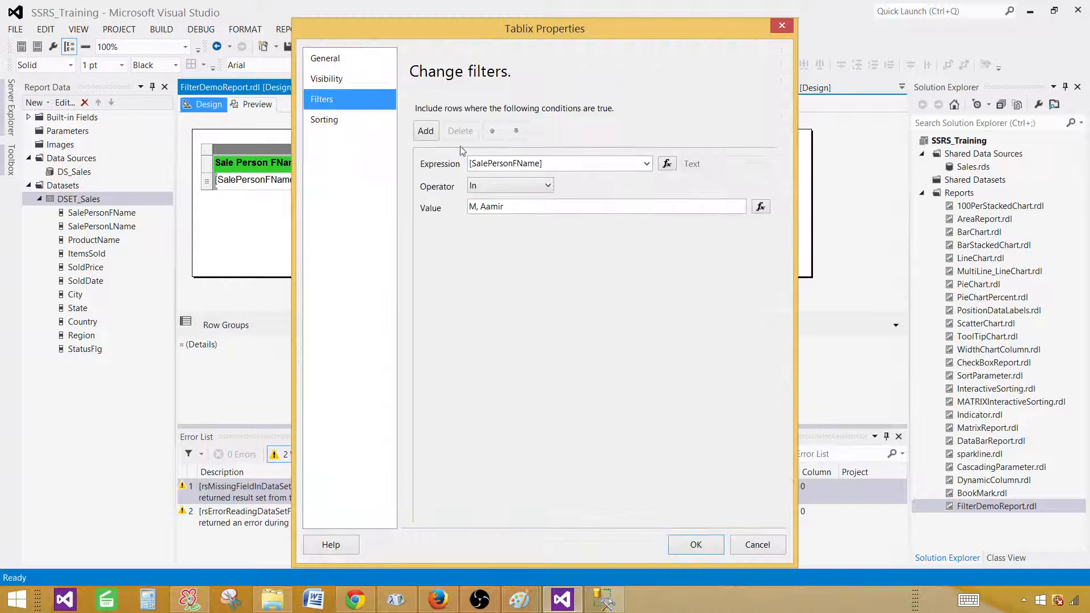
{"action": "left_click", "coordinate": [574, 165]}
{"action": "left_click", "coordinate": [460, 131]}
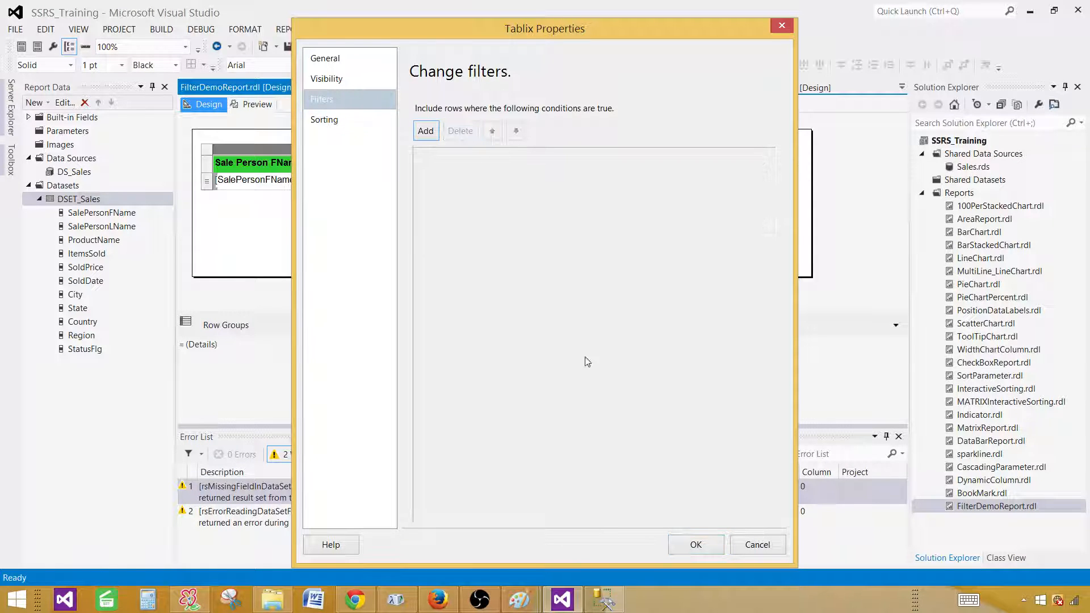
{"action": "left_click", "coordinate": [694, 545]}
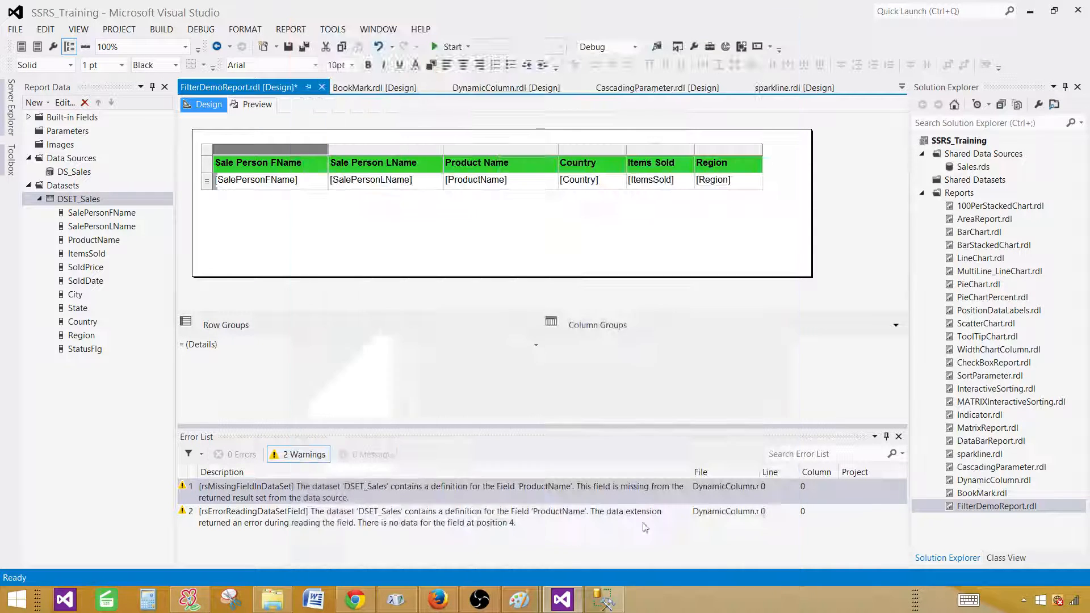
{"action": "left_click", "coordinate": [252, 104]}
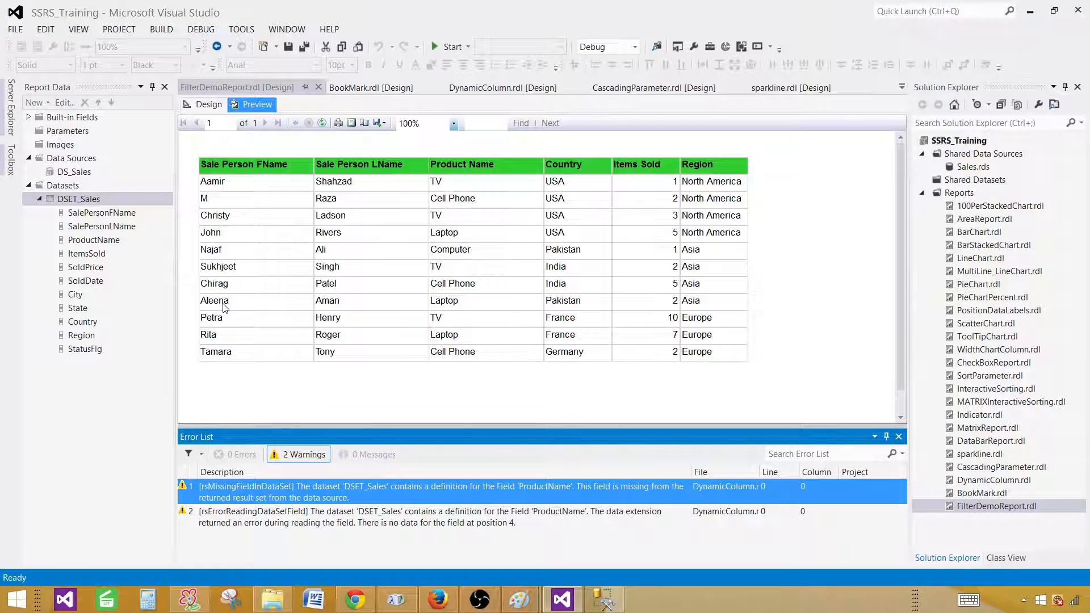
Step: Return to the design view and add a table filter on SalePersonFName with the In operator in the Tablix properties
{"action": "left_click", "coordinate": [211, 105]}
{"action": "left_click", "coordinate": [280, 162]}
{"action": "right_click", "coordinate": [282, 151]}
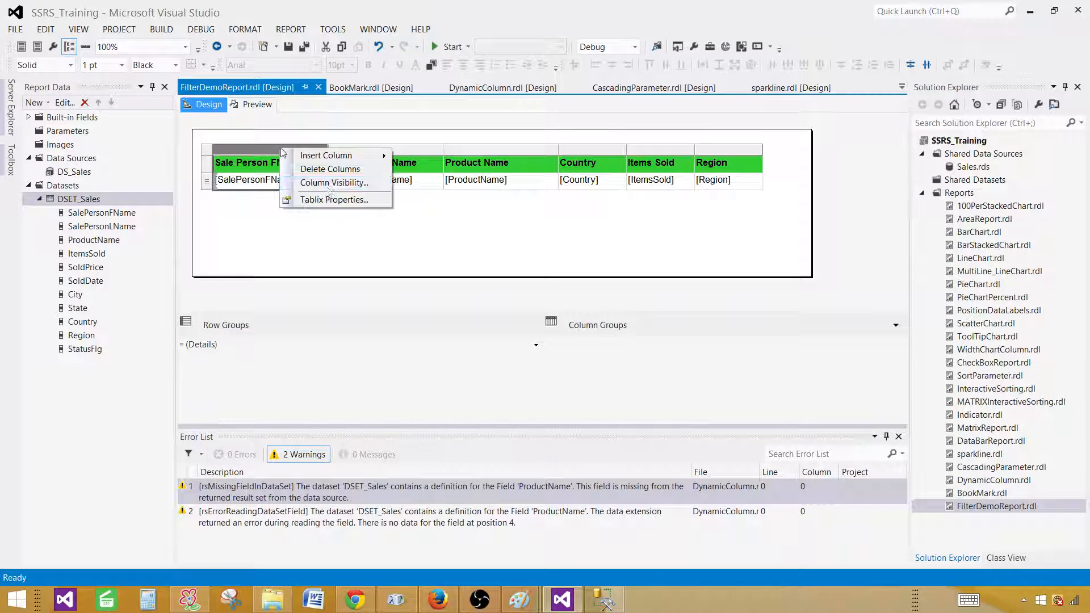
{"action": "left_click", "coordinate": [333, 199]}
{"action": "left_click", "coordinate": [326, 100]}
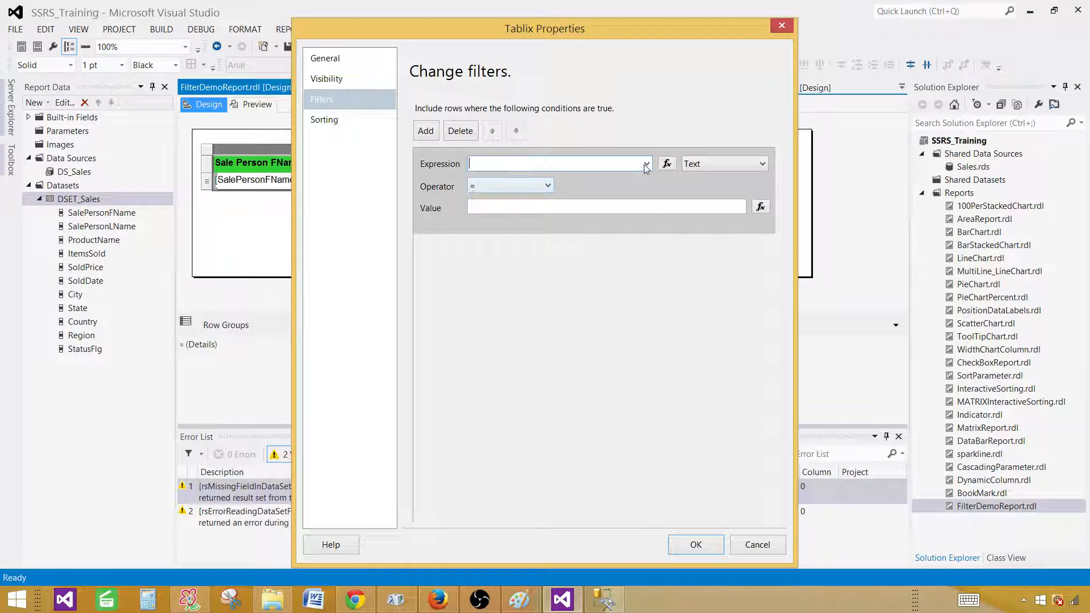
{"action": "left_click", "coordinate": [645, 164]}
{"action": "left_click", "coordinate": [554, 173]}
{"action": "left_click", "coordinate": [502, 193]}
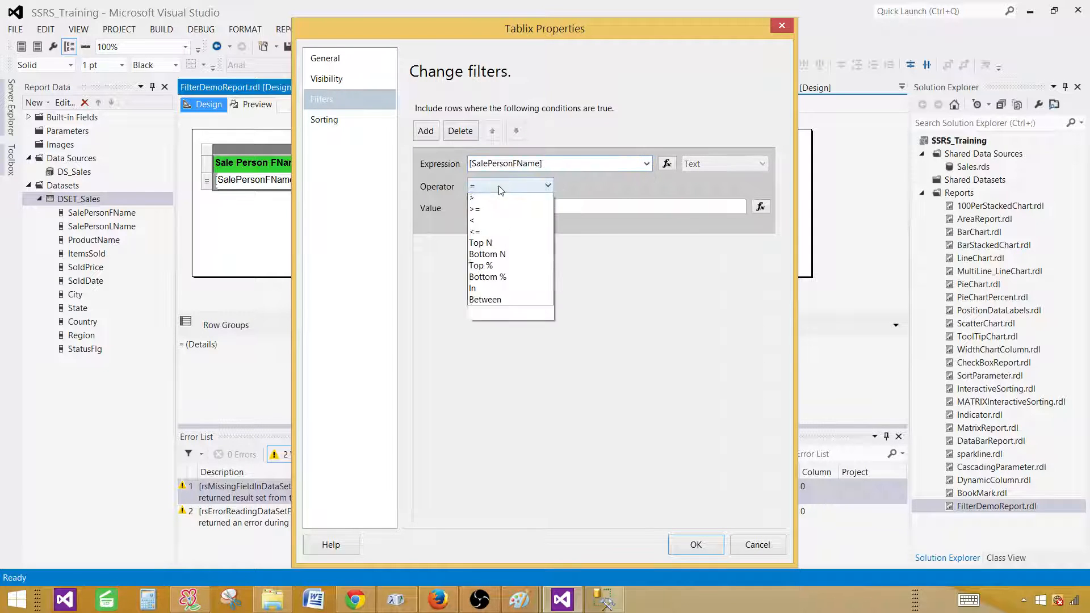
{"action": "left_click", "coordinate": [506, 328]}
Step: Enter four first names in double quotes, separated by commas, as the In filter's value, apply it and preview the report
{"action": "left_click", "coordinate": [500, 204]}
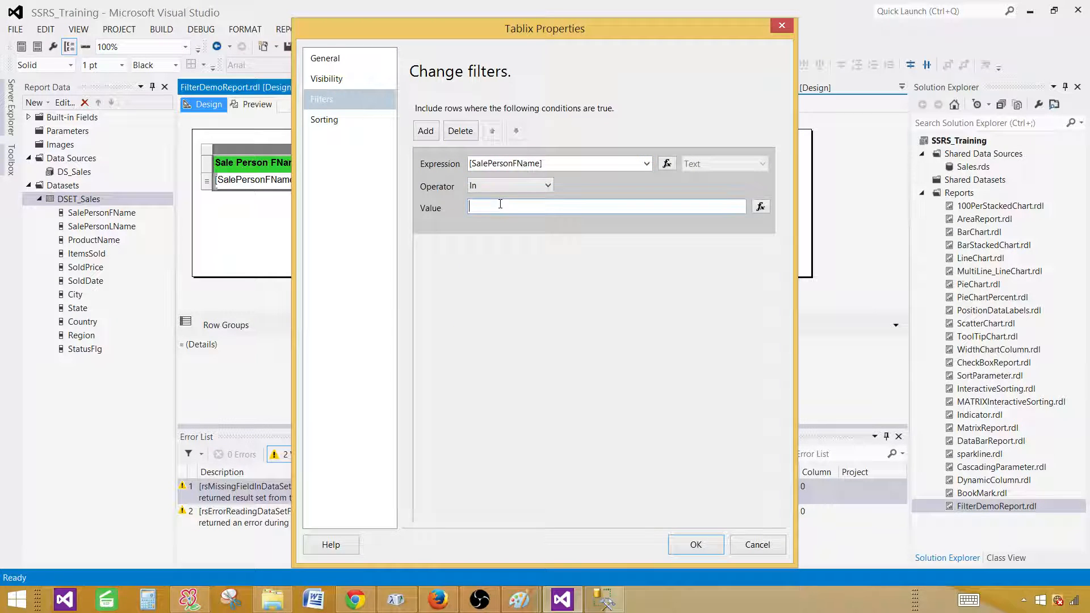
{"action": "type", "text": "\""}
{"action": "type", "text": "Aamir\",\"Chirag\",John"}
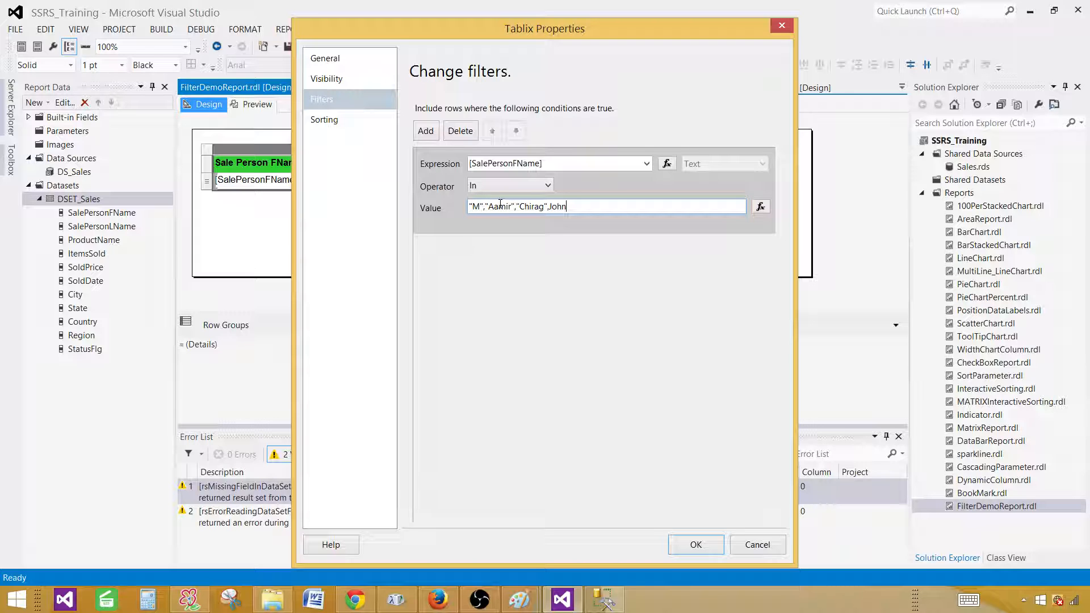
{"action": "key", "text": "BackSpace"}
{"action": "key", "text": "BackSpace"}
{"action": "key", "text": "BackSpace"}
{"action": "type", "text": "\"John"}
{"action": "left_click_drag", "start_coordinate": [483, 206], "coordinate": [474, 208]}
{"action": "left_click", "coordinate": [517, 208]}
{"action": "left_click", "coordinate": [694, 543]}
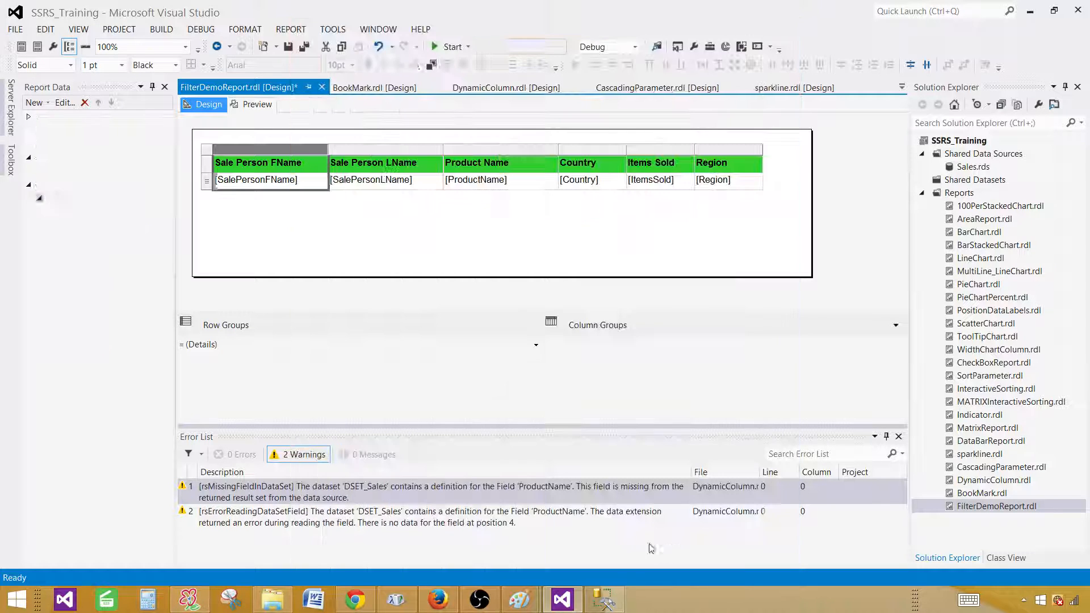
{"action": "left_click", "coordinate": [257, 104]}
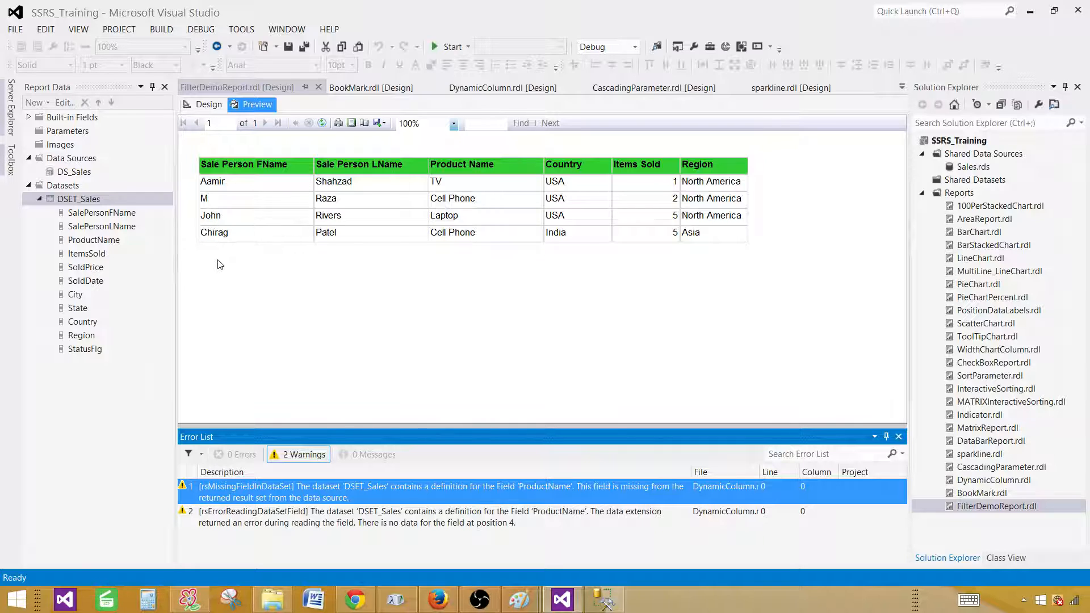
Step: Return to the design view and insert a matrix below the table with Region as rows, City as columns and ItemsSold as data
{"action": "left_click", "coordinate": [203, 107]}
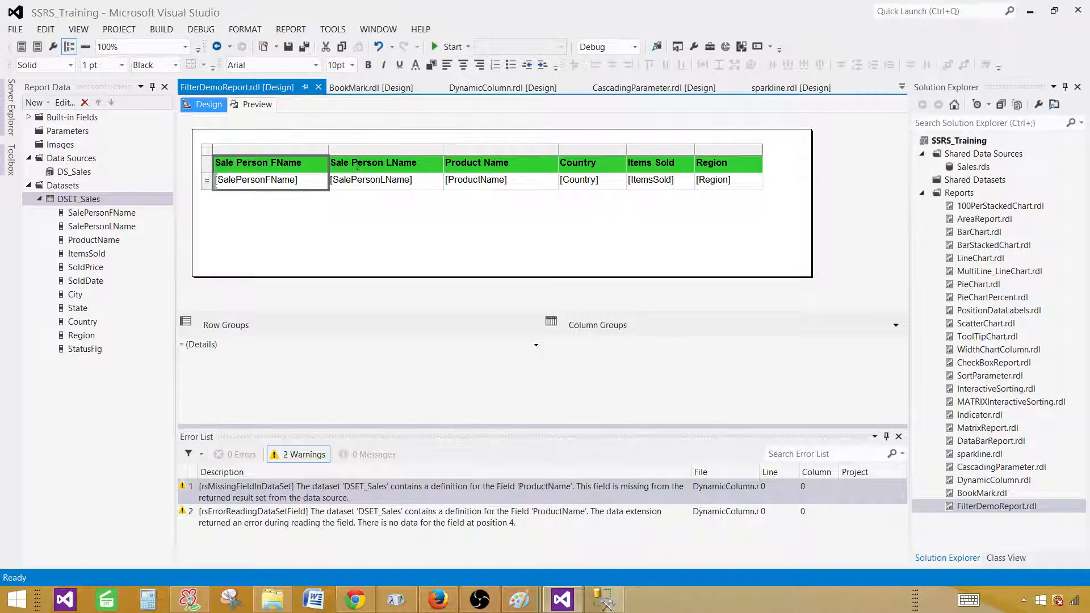
{"action": "right_click", "coordinate": [400, 209]}
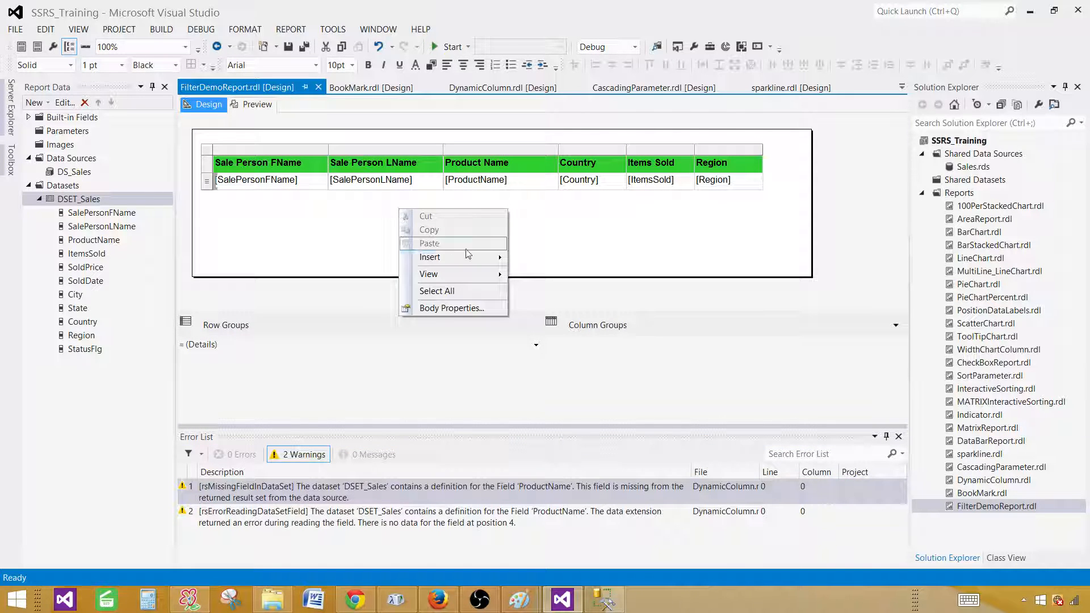
{"action": "mouse_move", "coordinate": [465, 255]}
{"action": "left_click", "coordinate": [554, 299]}
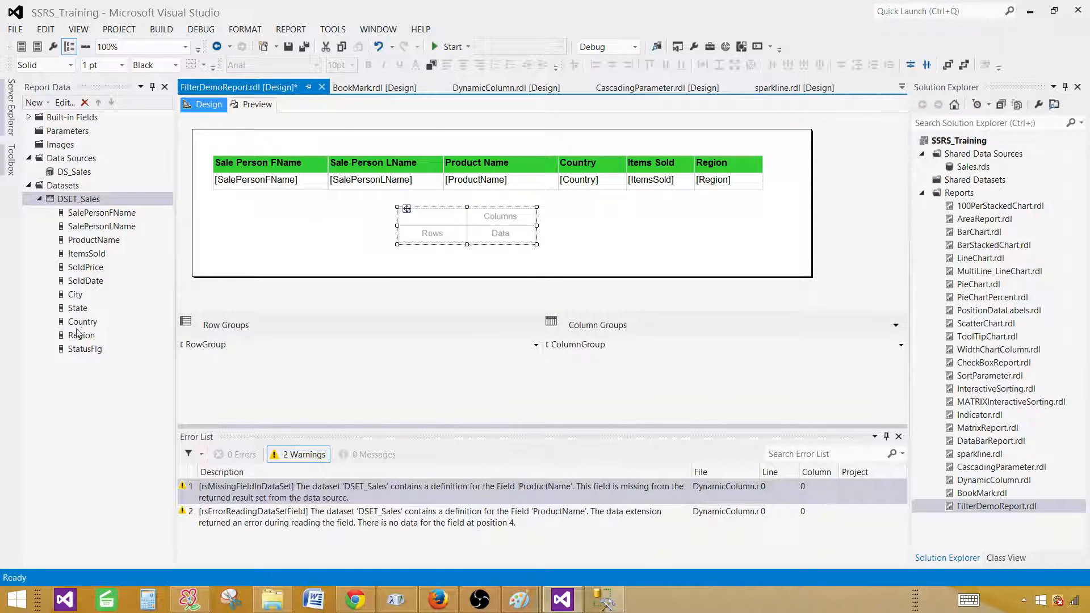
{"action": "left_click_drag", "start_coordinate": [81, 335], "coordinate": [440, 237]}
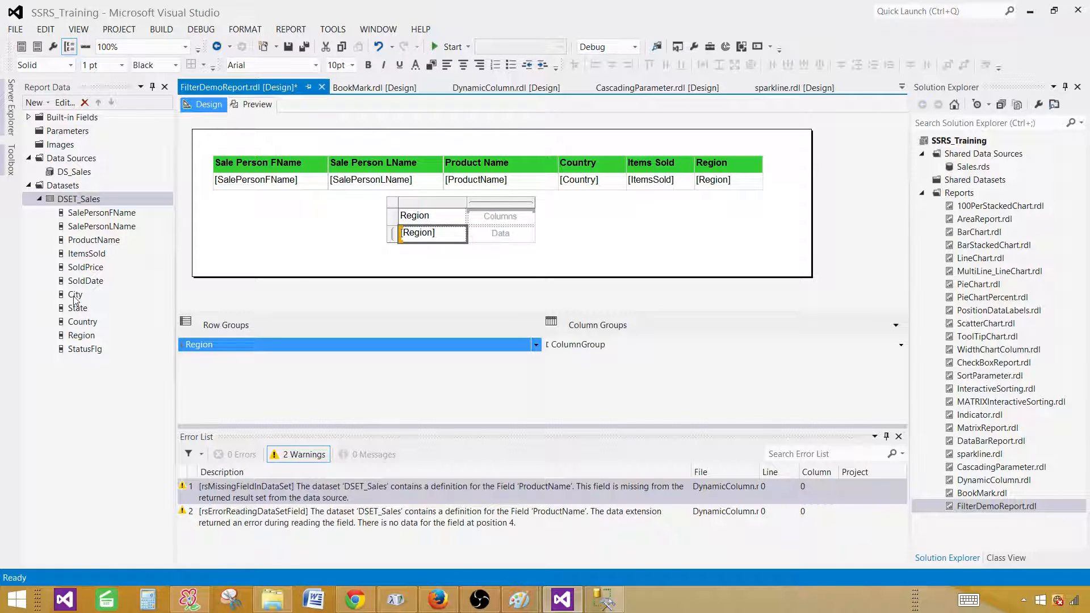
{"action": "left_click_drag", "start_coordinate": [74, 294], "coordinate": [499, 217]}
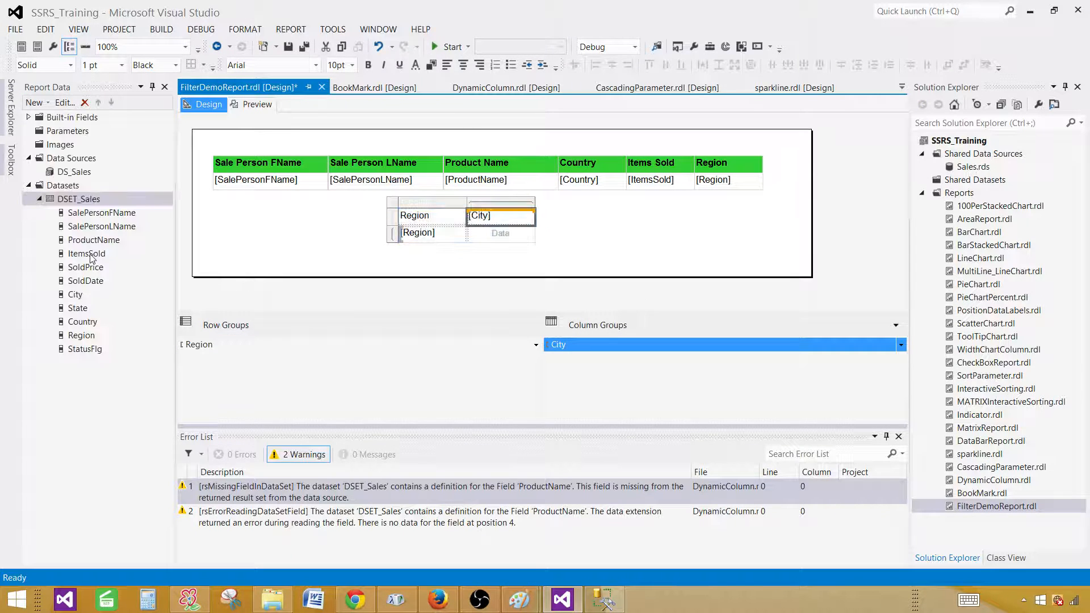
{"action": "left_click_drag", "start_coordinate": [90, 254], "coordinate": [470, 238]}
{"action": "left_click", "coordinate": [392, 204]}
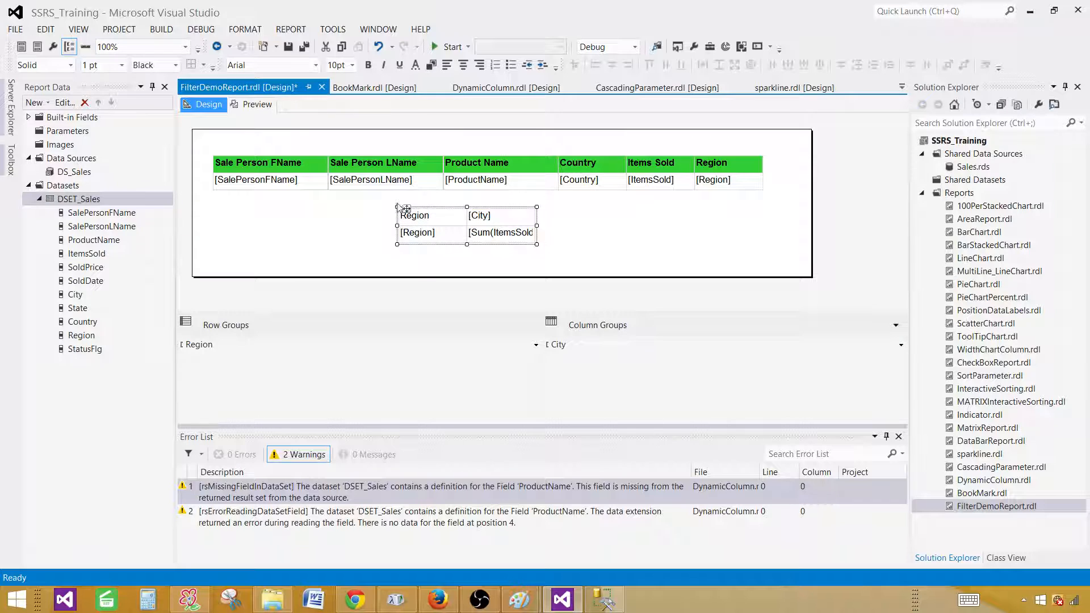
Step: Move the matrix left beneath the table and format its header row with bold text and a gold background
{"action": "left_click_drag", "start_coordinate": [405, 207], "coordinate": [257, 231]}
{"action": "left_click", "coordinate": [257, 232]}
{"action": "left_click", "coordinate": [242, 237]}
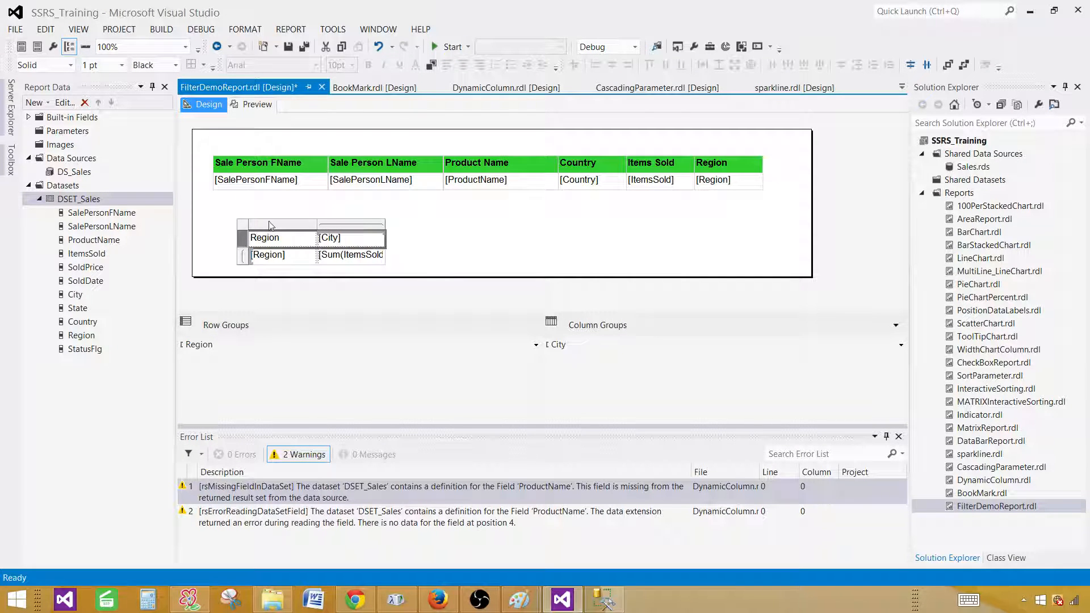
{"action": "left_click", "coordinate": [367, 64]}
{"action": "left_click", "coordinate": [431, 65]}
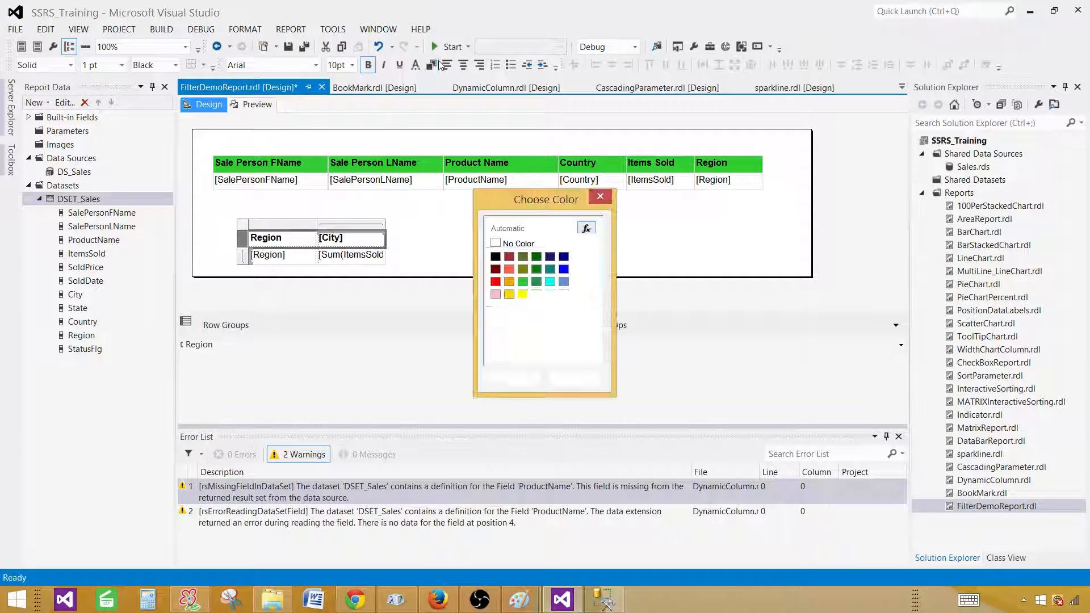
{"action": "left_click", "coordinate": [509, 294]}
{"action": "left_click", "coordinate": [511, 379]}
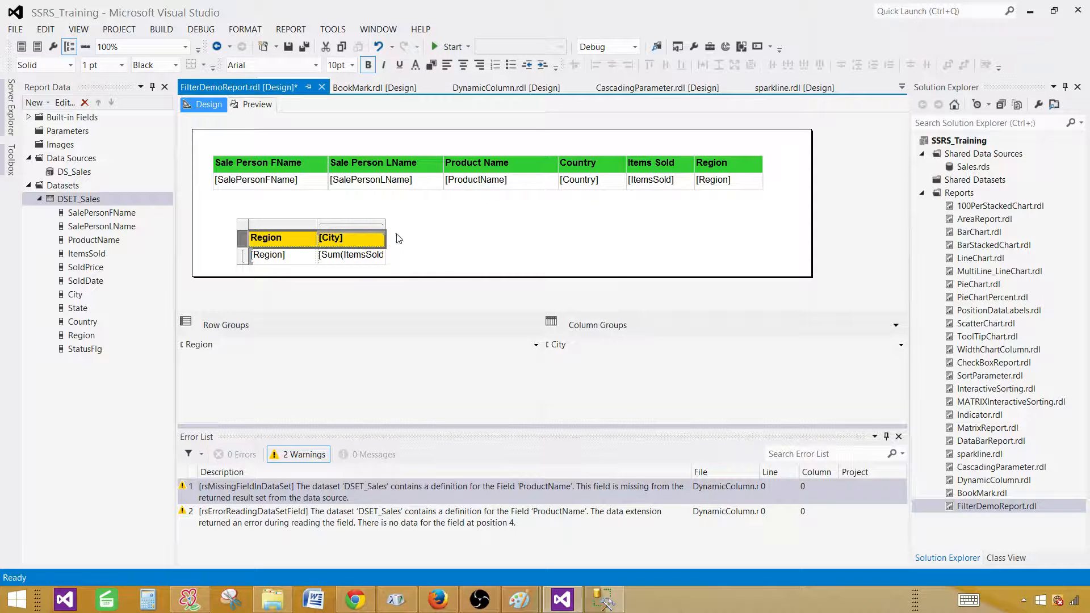
Step: Add a filter on the ItemsSold field in the matrix's Tablix properties
{"action": "left_click", "coordinate": [315, 230]}
{"action": "left_click", "coordinate": [267, 239]}
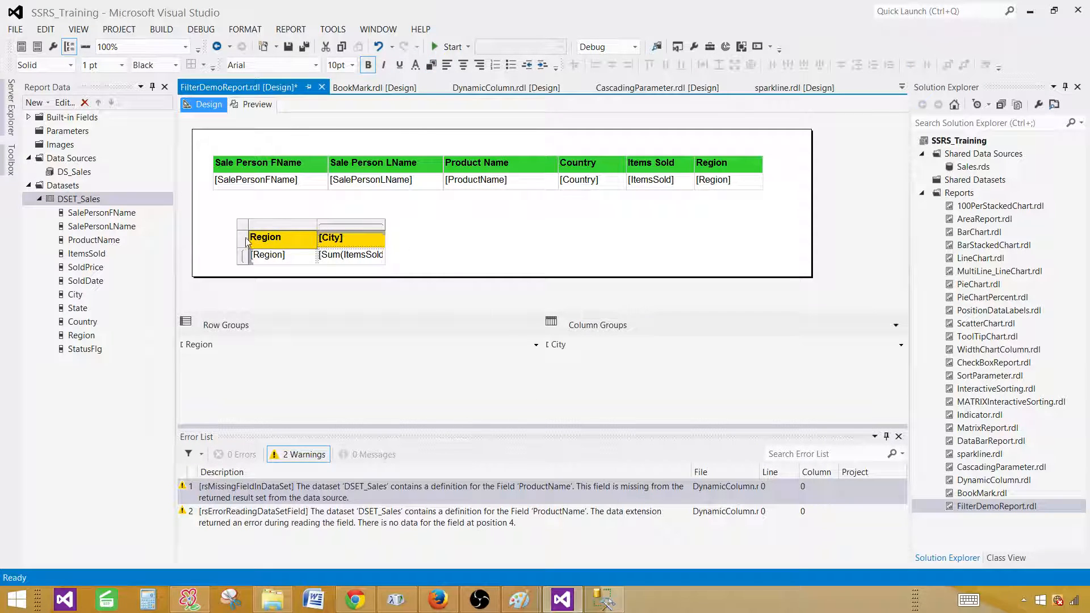
{"action": "left_click", "coordinate": [262, 224]}
{"action": "right_click", "coordinate": [279, 223]}
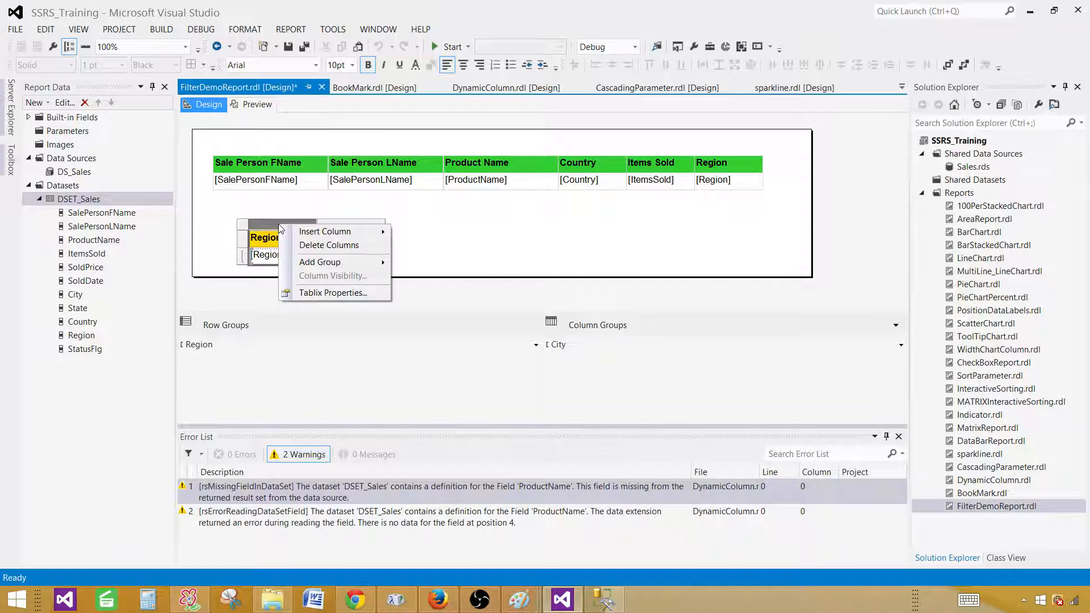
{"action": "left_click", "coordinate": [321, 292]}
{"action": "left_click", "coordinate": [349, 99]}
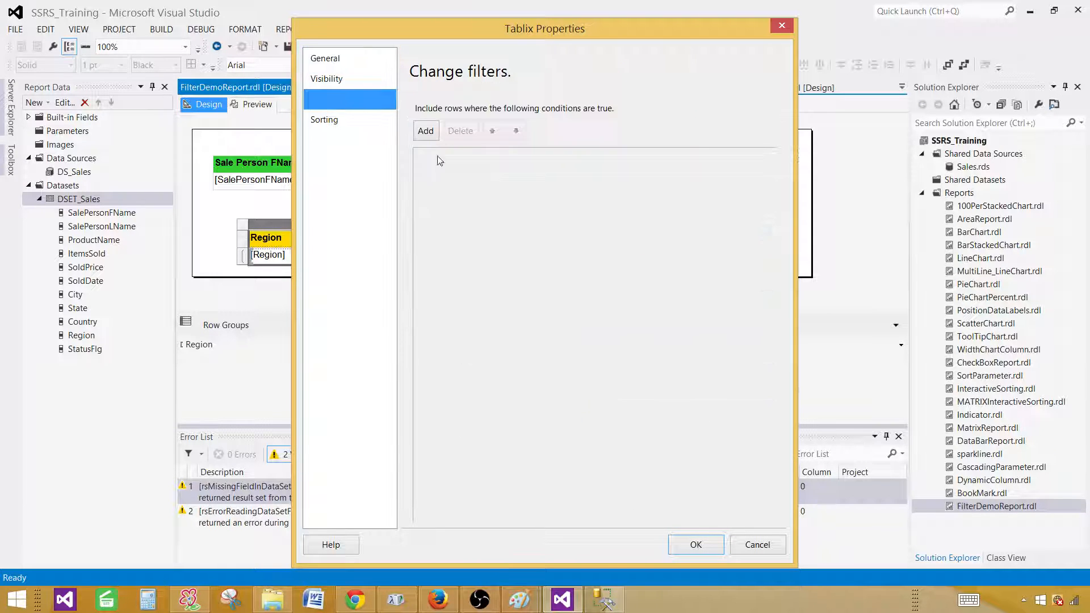
{"action": "left_click", "coordinate": [427, 132]}
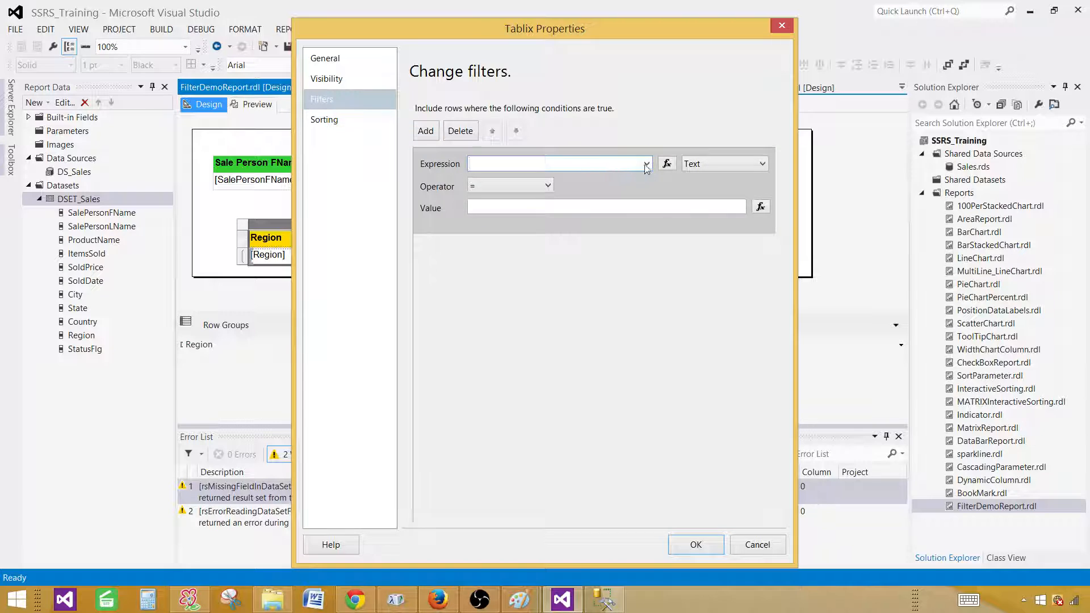
{"action": "left_click", "coordinate": [645, 165]}
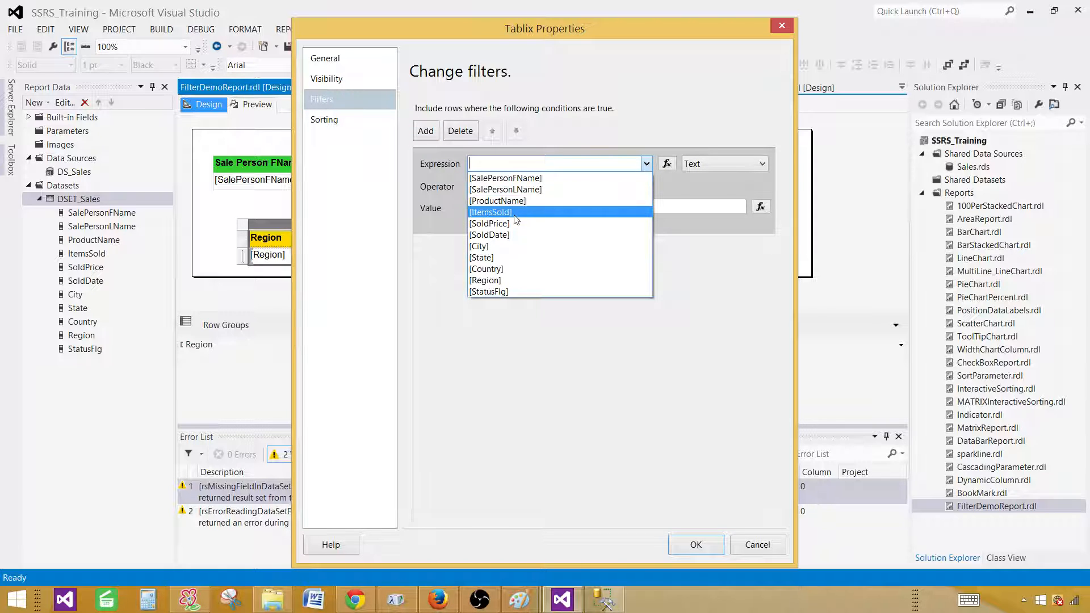
{"action": "left_click", "coordinate": [500, 212]}
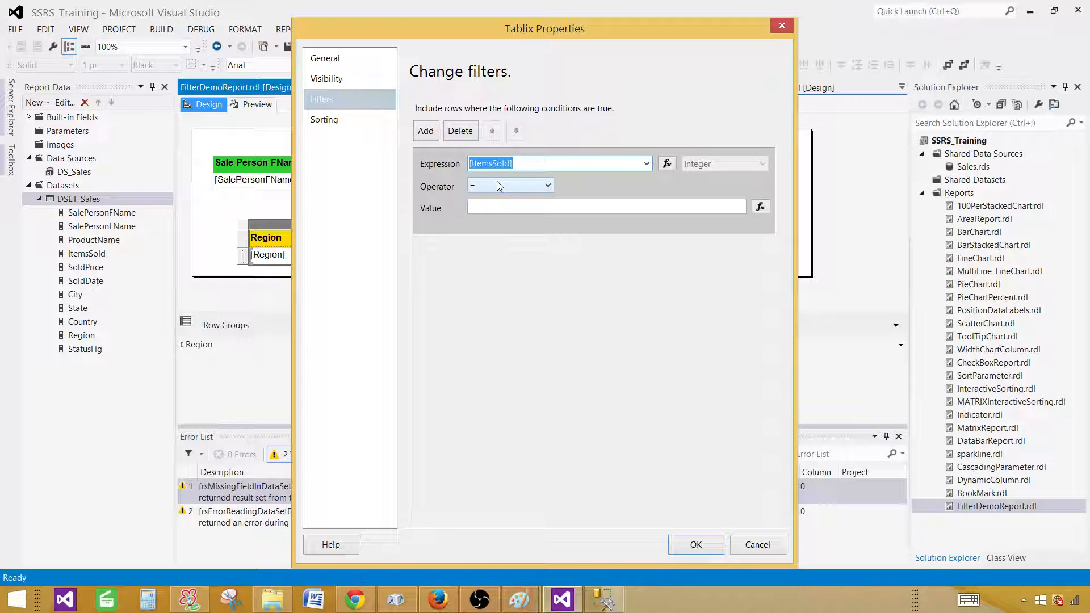
Step: Set the matrix filter to the > operator with value 2, apply it and preview the report
{"action": "left_click", "coordinate": [493, 185]}
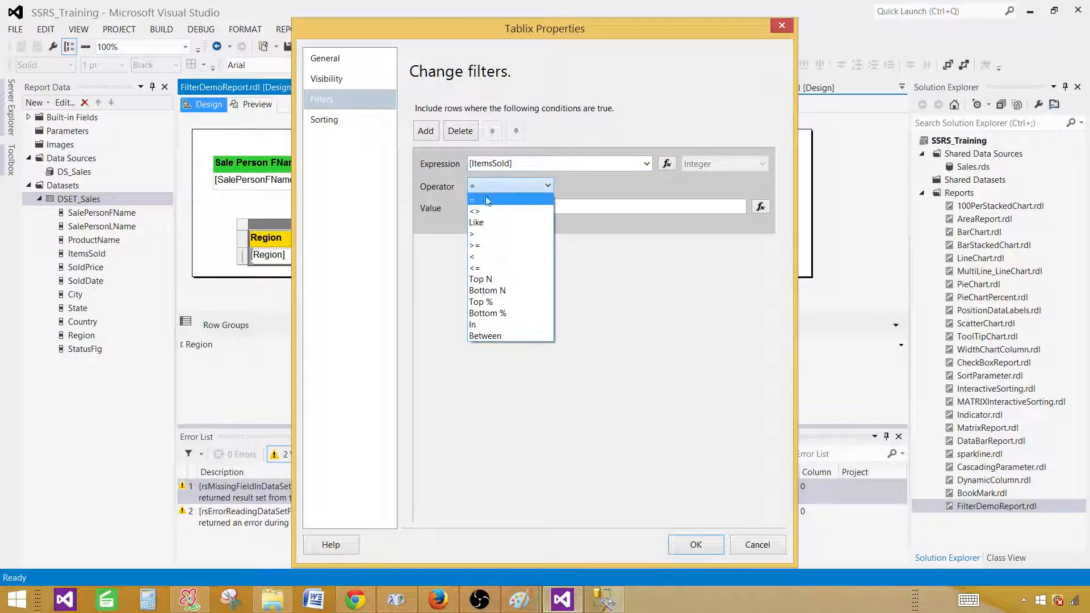
{"action": "left_click", "coordinate": [487, 234]}
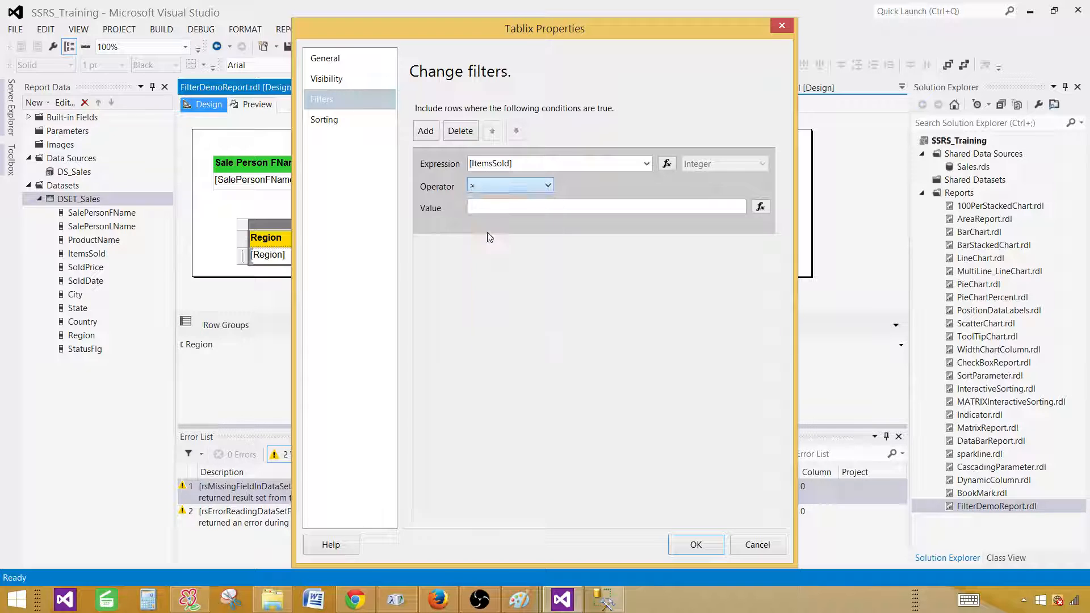
{"action": "left_click", "coordinate": [505, 208]}
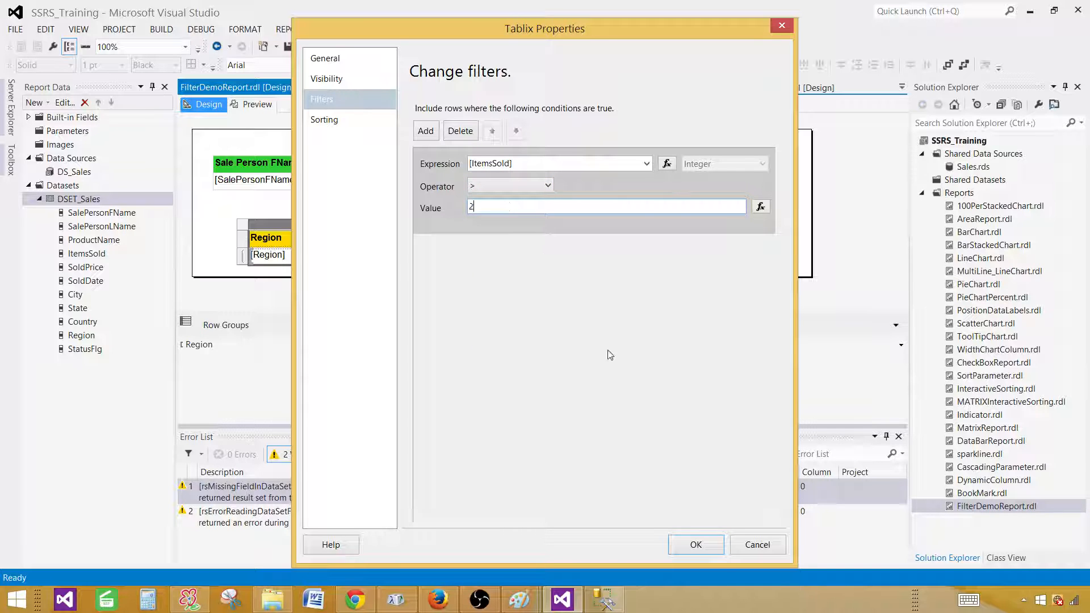
{"action": "left_click", "coordinate": [668, 537]}
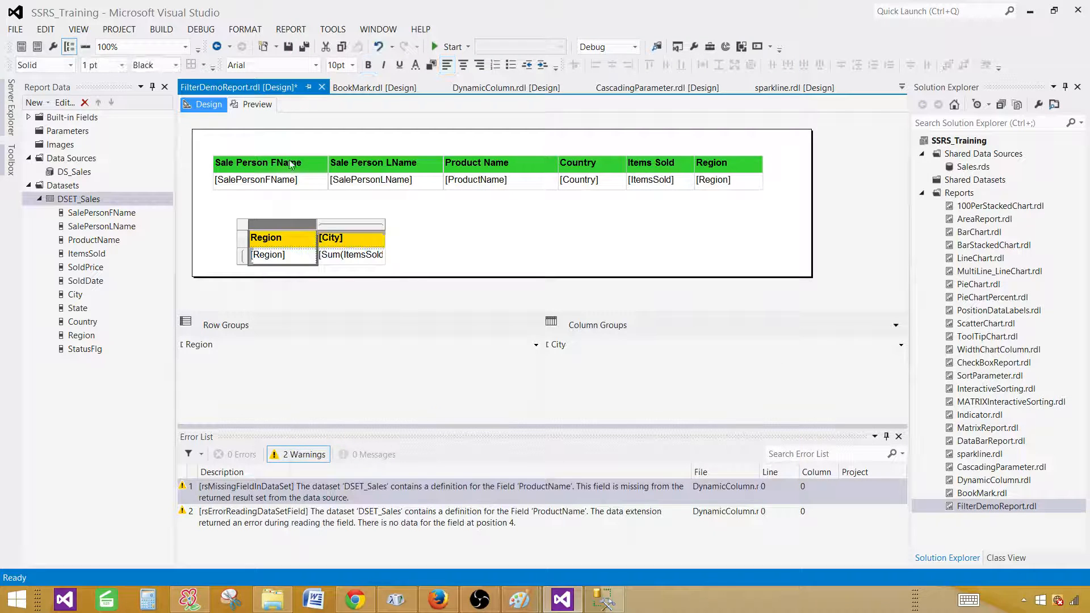
{"action": "left_click", "coordinate": [257, 103]}
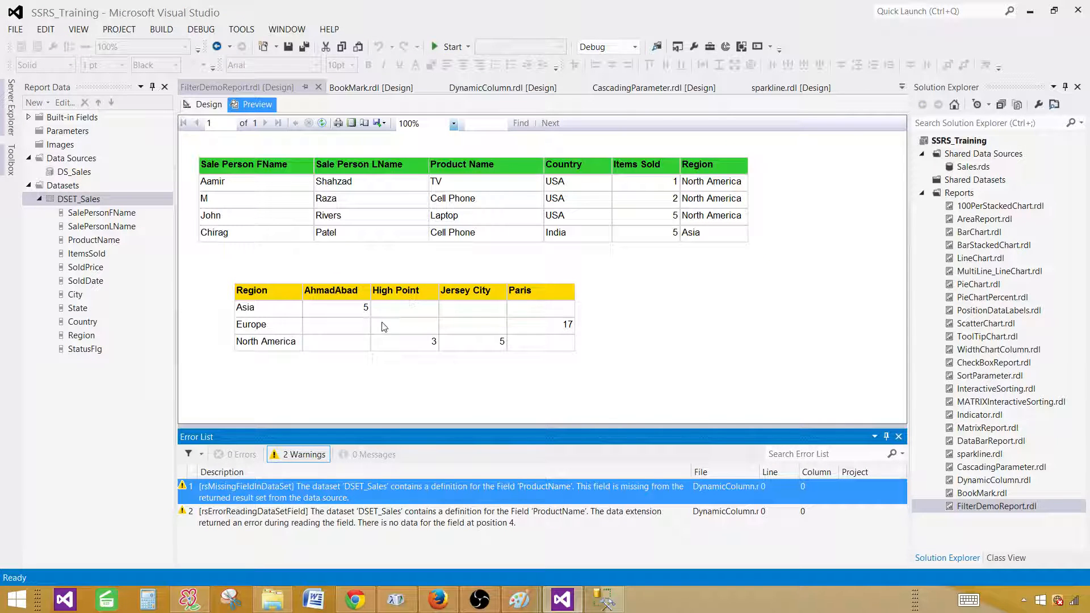
Step: Return to the design view, insert a pie chart beside the matrix and close the Error List
{"action": "left_click", "coordinate": [219, 104]}
{"action": "right_click", "coordinate": [522, 226]}
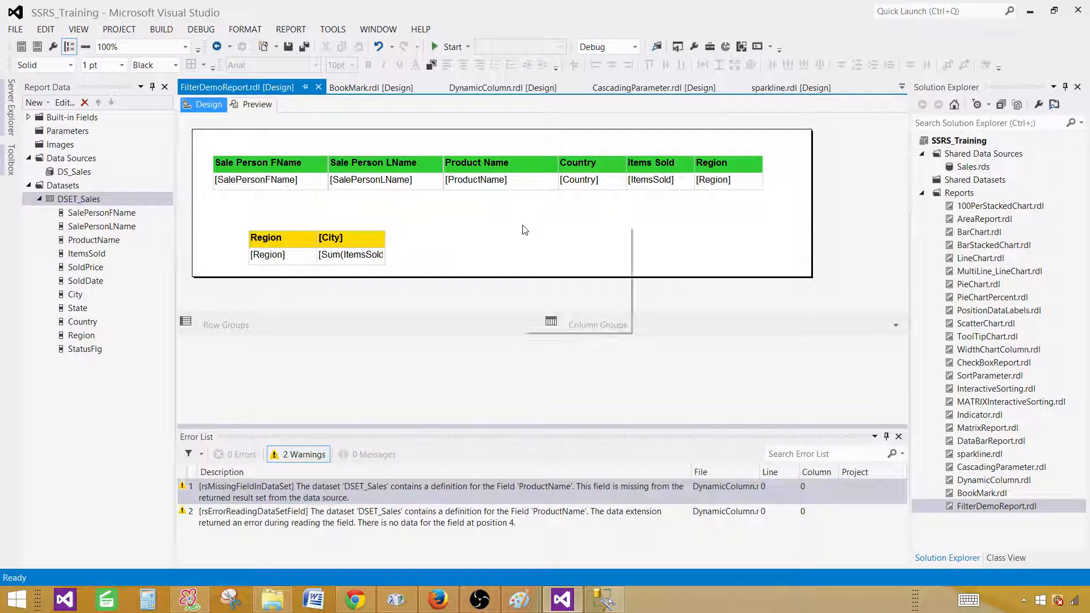
{"action": "mouse_move", "coordinate": [573, 275]}
{"action": "left_click", "coordinate": [672, 383]}
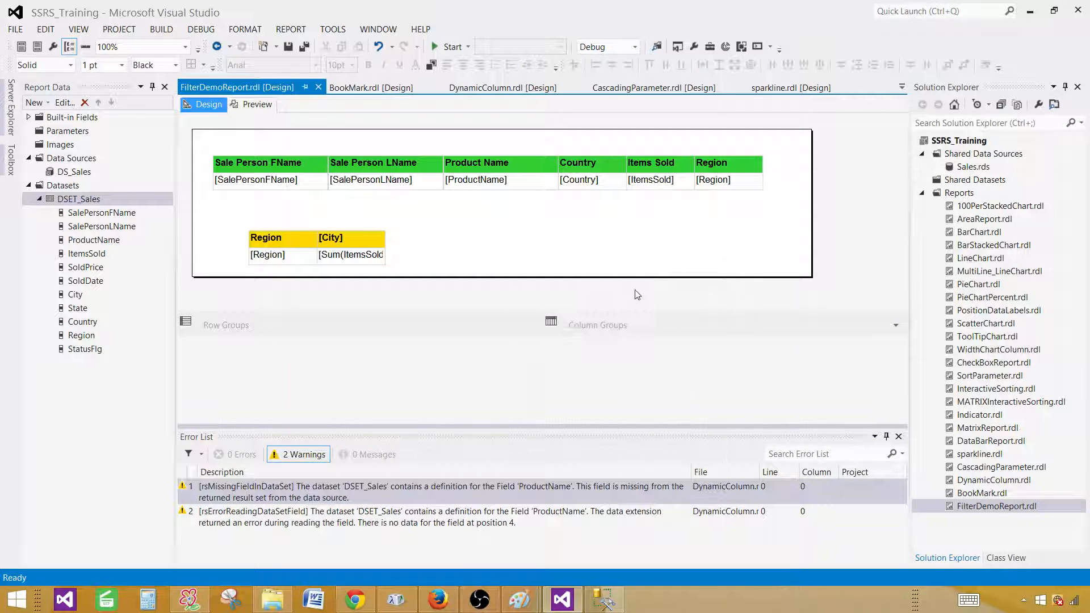
{"action": "left_click", "coordinate": [417, 173]}
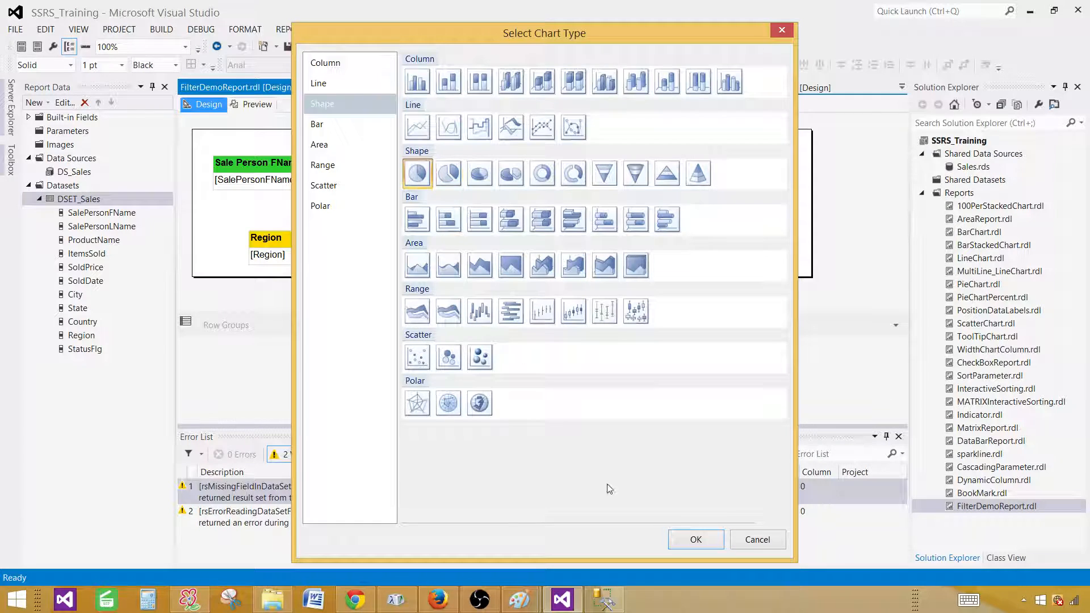
{"action": "left_click", "coordinate": [696, 538]}
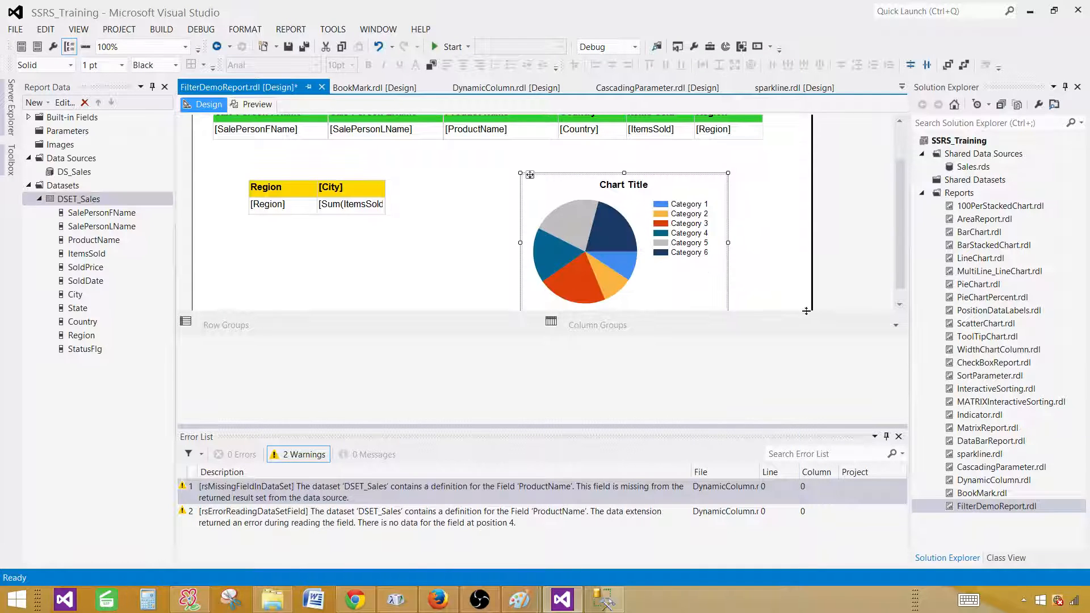
{"action": "left_click", "coordinate": [898, 436]}
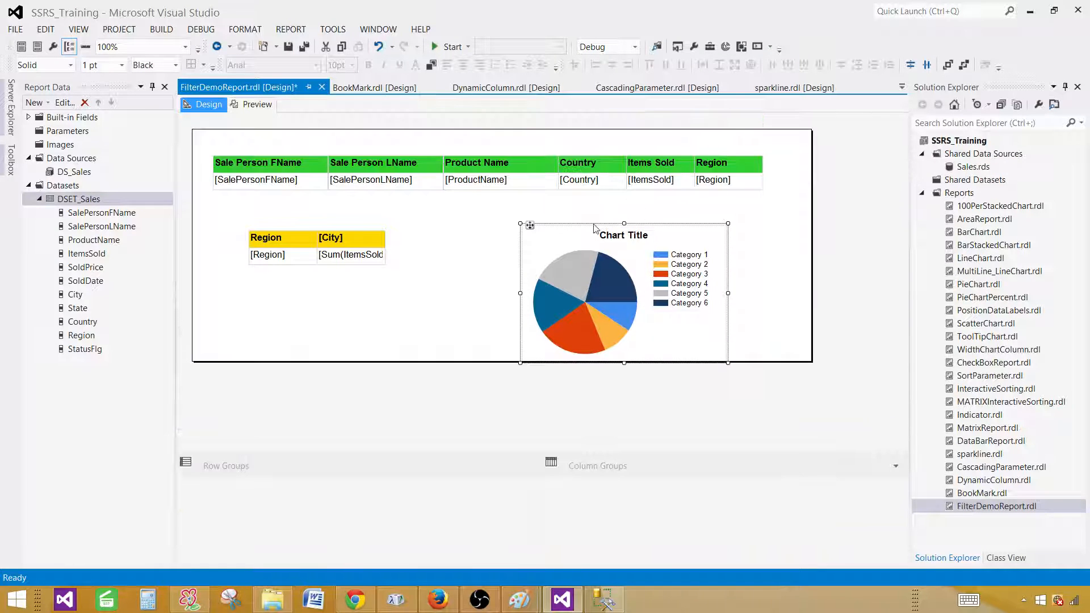
Step: Examine the filter settings in the pie chart's properties and close them without adding a filter
{"action": "right_click", "coordinate": [559, 233]}
{"action": "left_click", "coordinate": [503, 263]}
{"action": "left_click", "coordinate": [545, 261]}
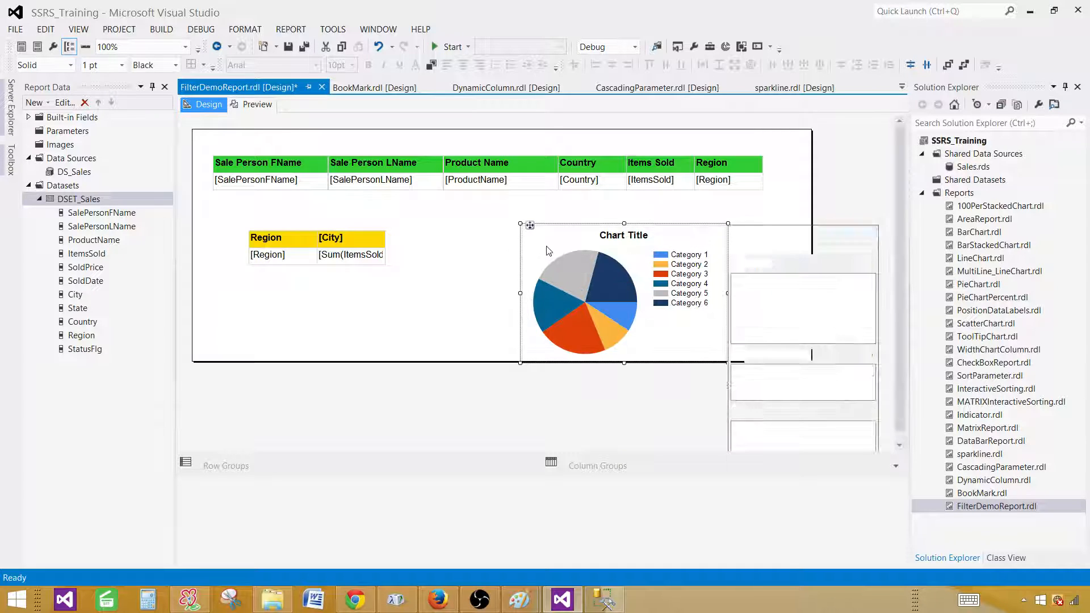
{"action": "right_click", "coordinate": [545, 261]}
{"action": "left_click", "coordinate": [598, 407]}
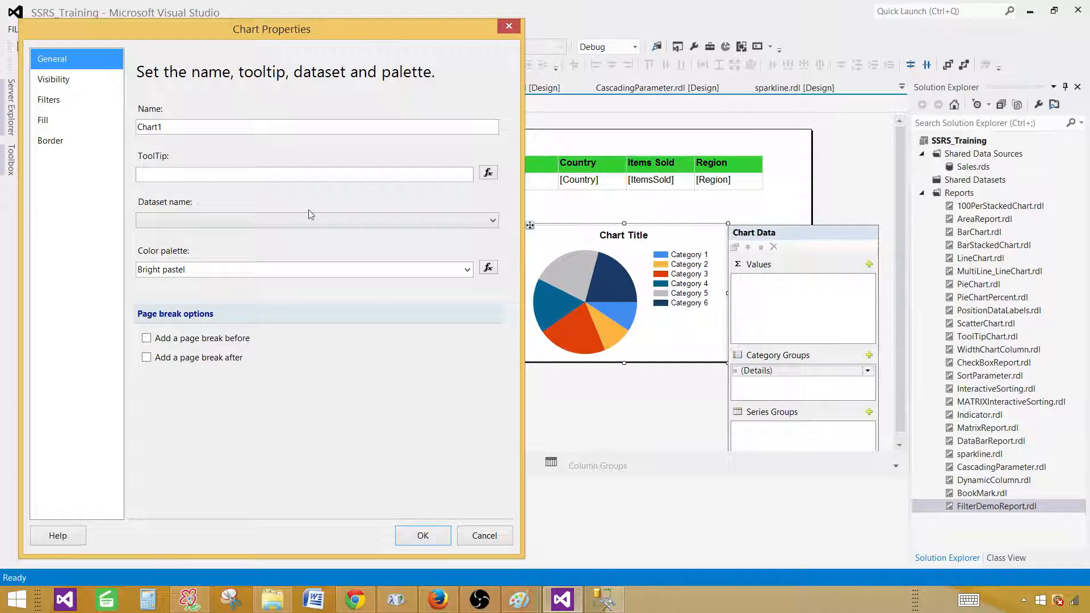
{"action": "left_click", "coordinate": [65, 100]}
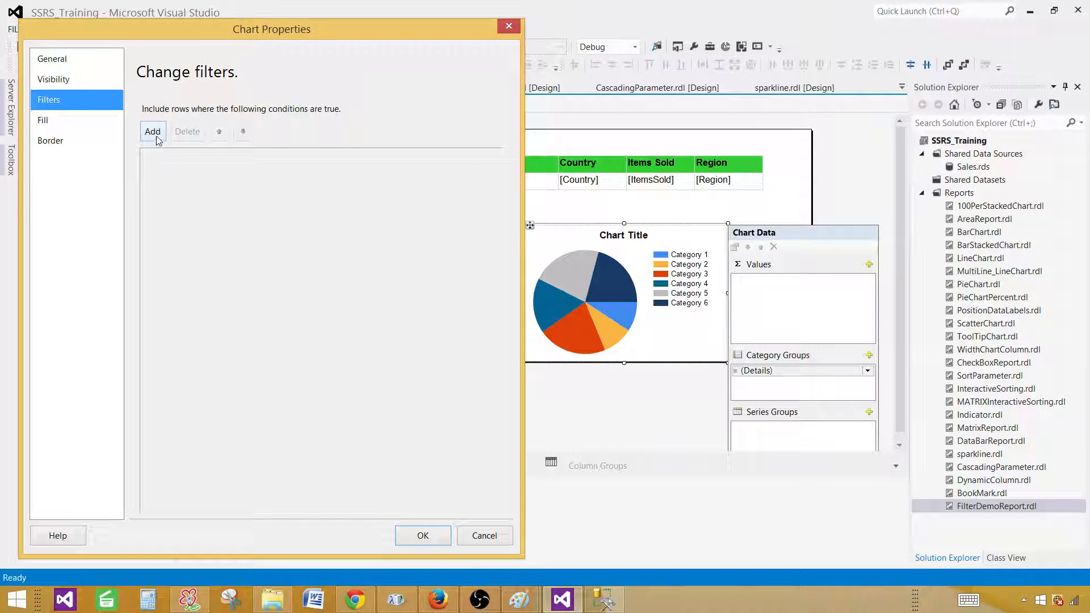
{"action": "left_click", "coordinate": [484, 535]}
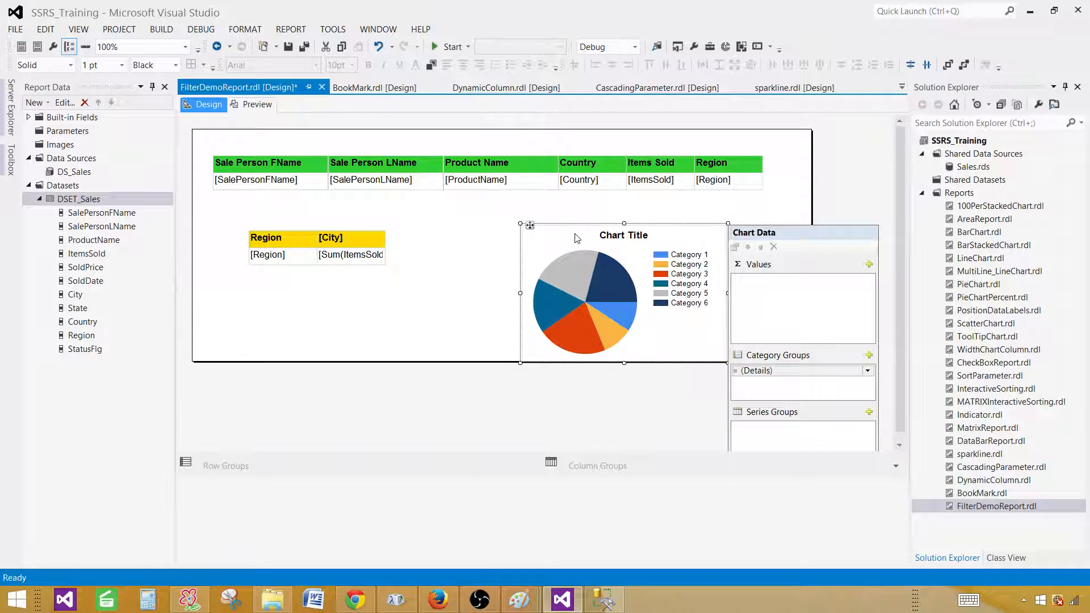
{"action": "left_click", "coordinate": [483, 267]}
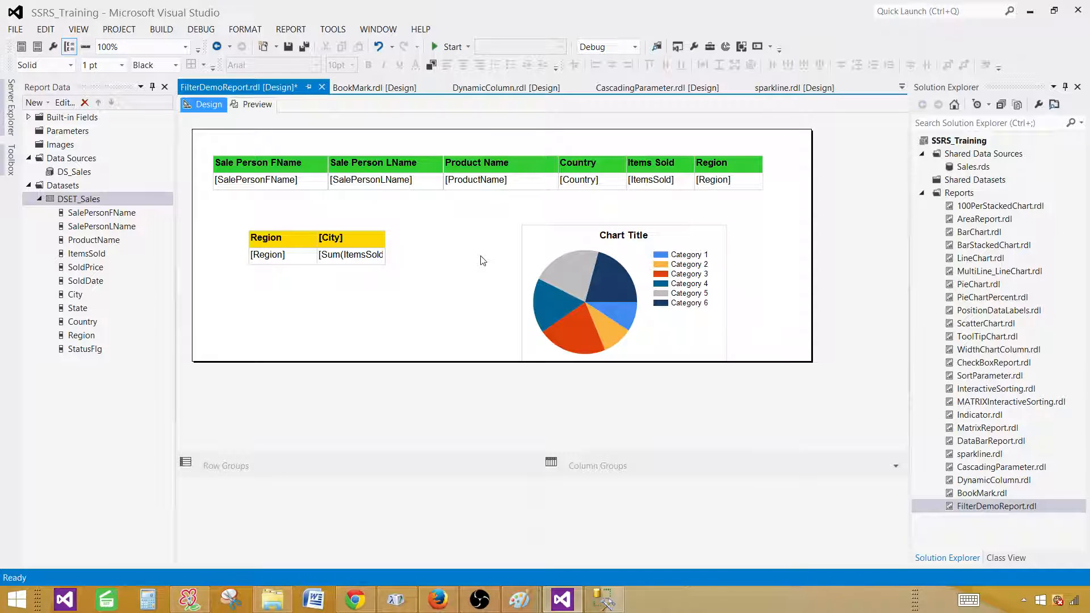
{"action": "left_click", "coordinate": [540, 255]}
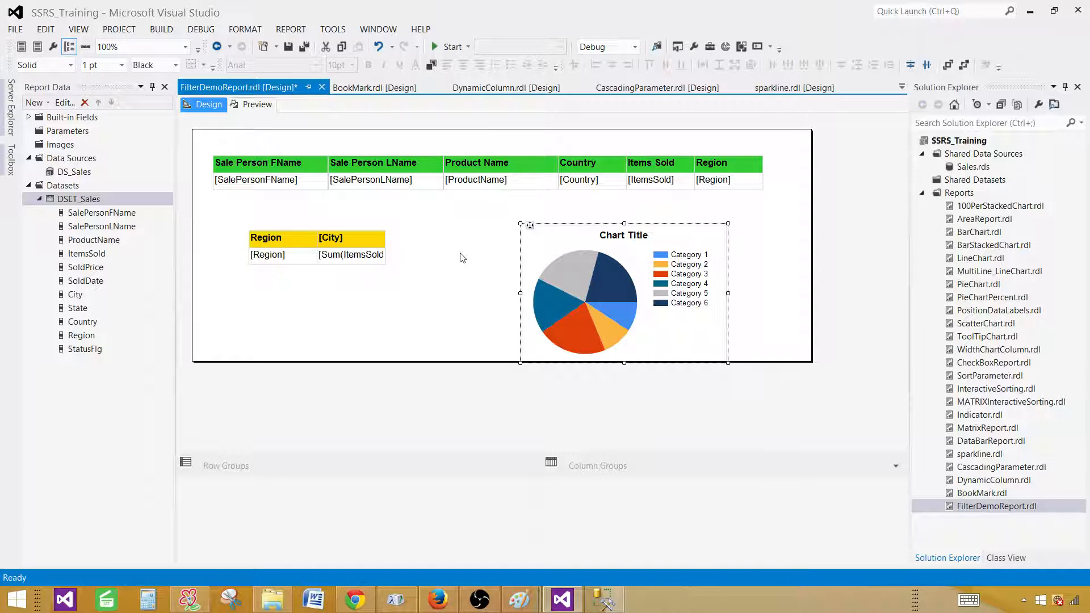